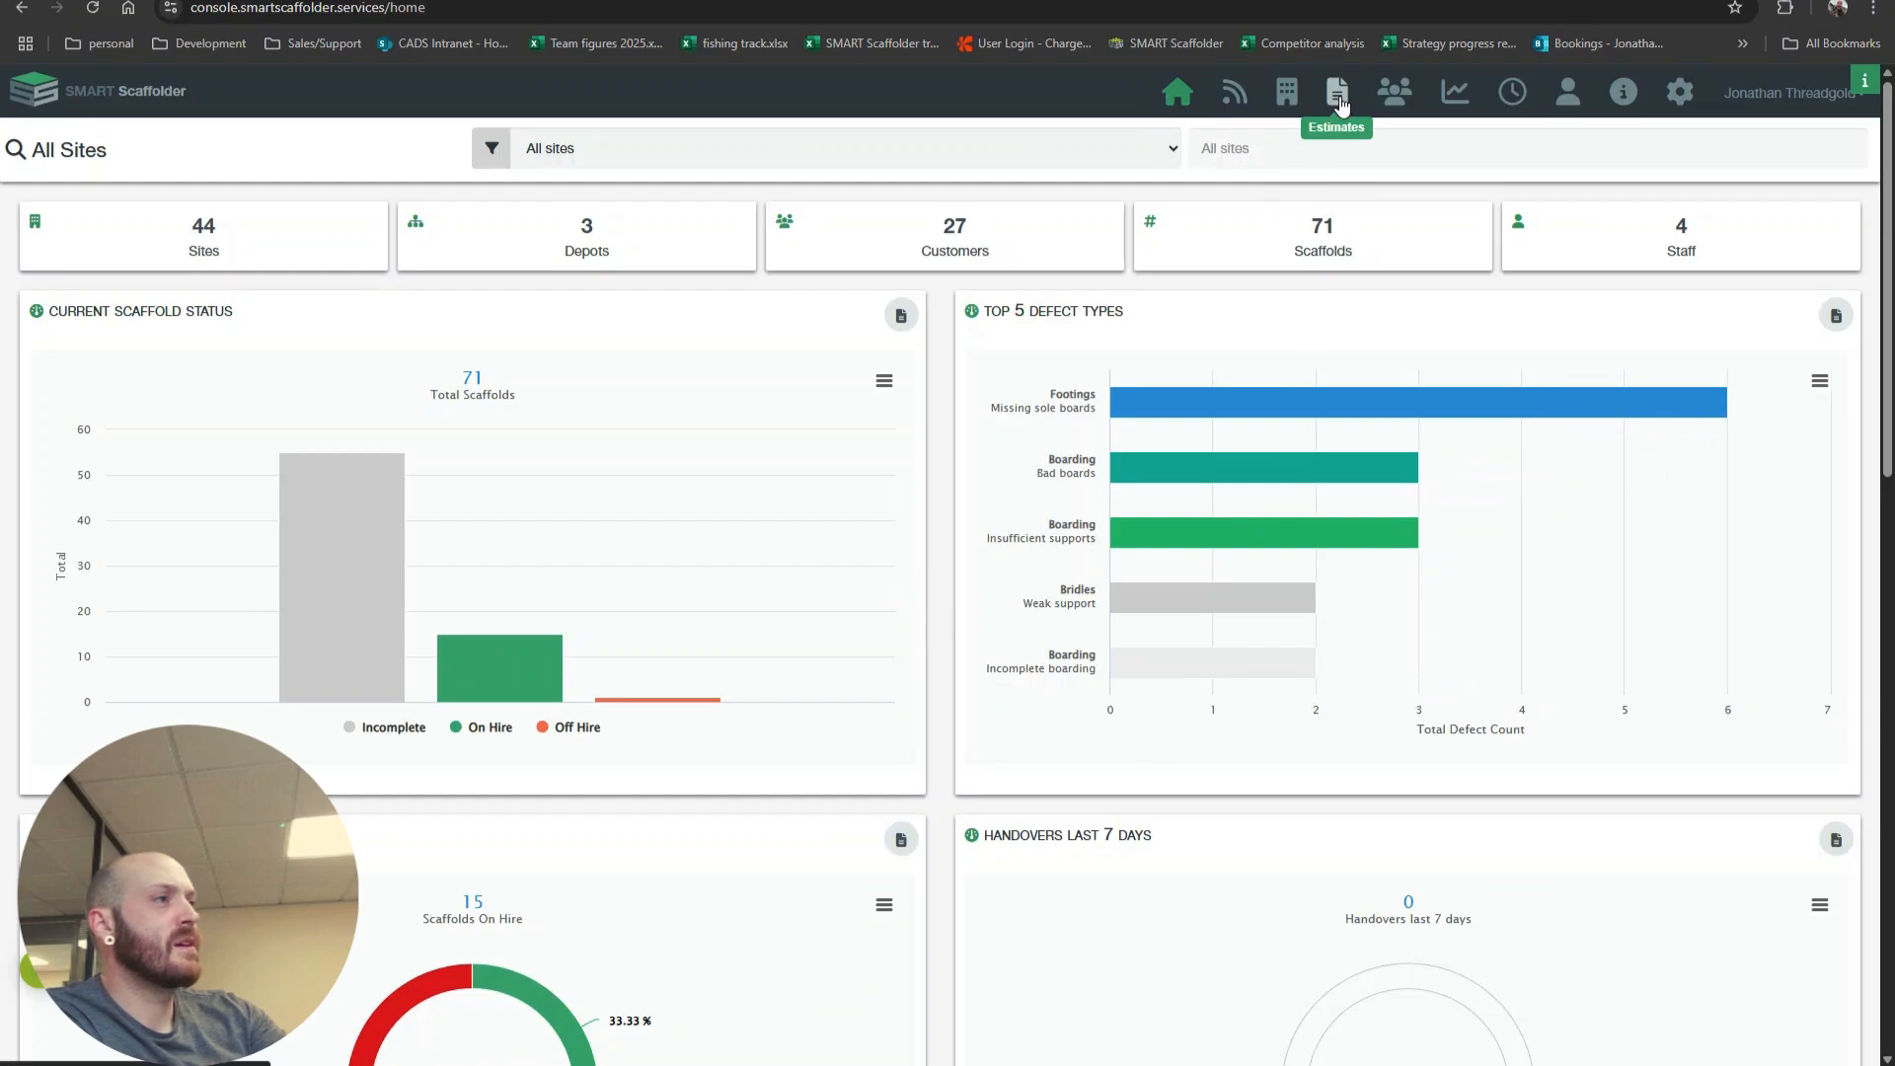
Step: Open the estimates list and compare it with the projects list in the SMART Scaffolder desktop application
{"action": "left_click", "coordinate": [1338, 98]}
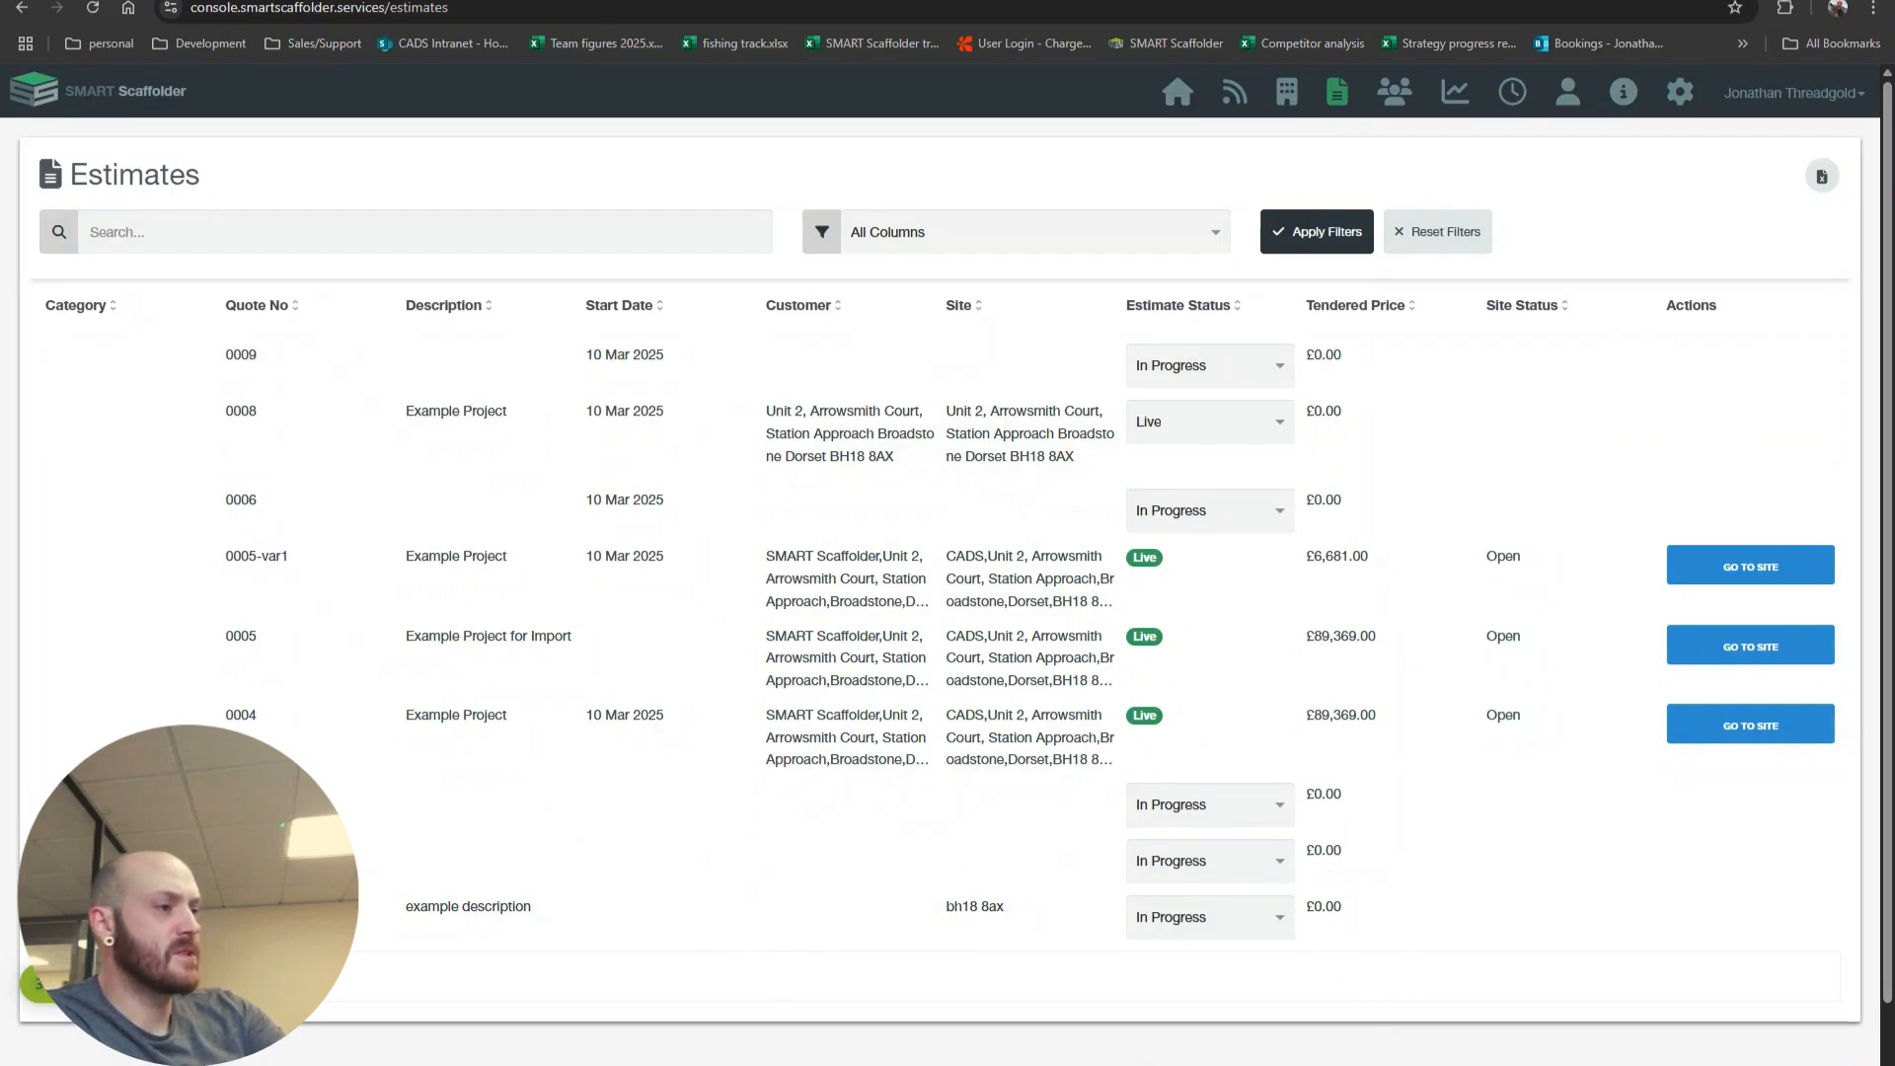
{"action": "left_click", "coordinate": [1281, 1036]}
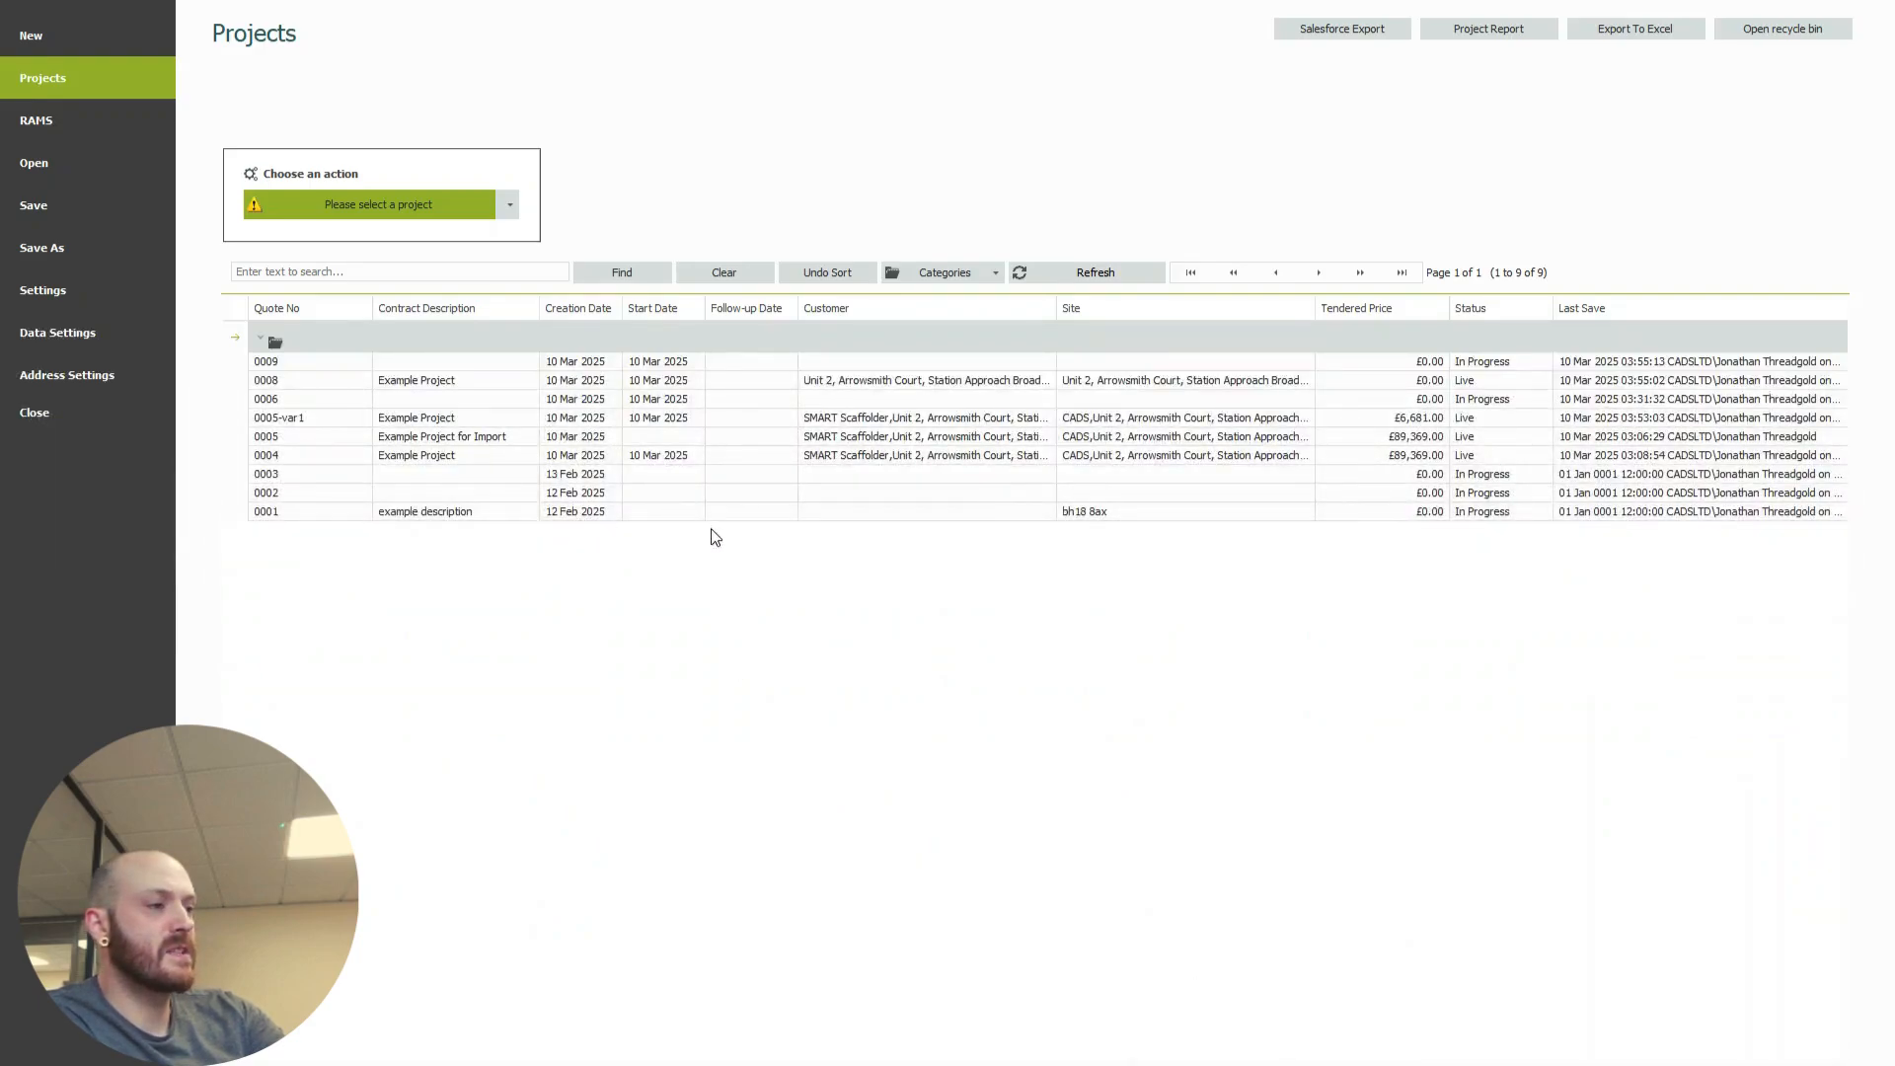
{"action": "mouse_move", "coordinate": [928, 1062]}
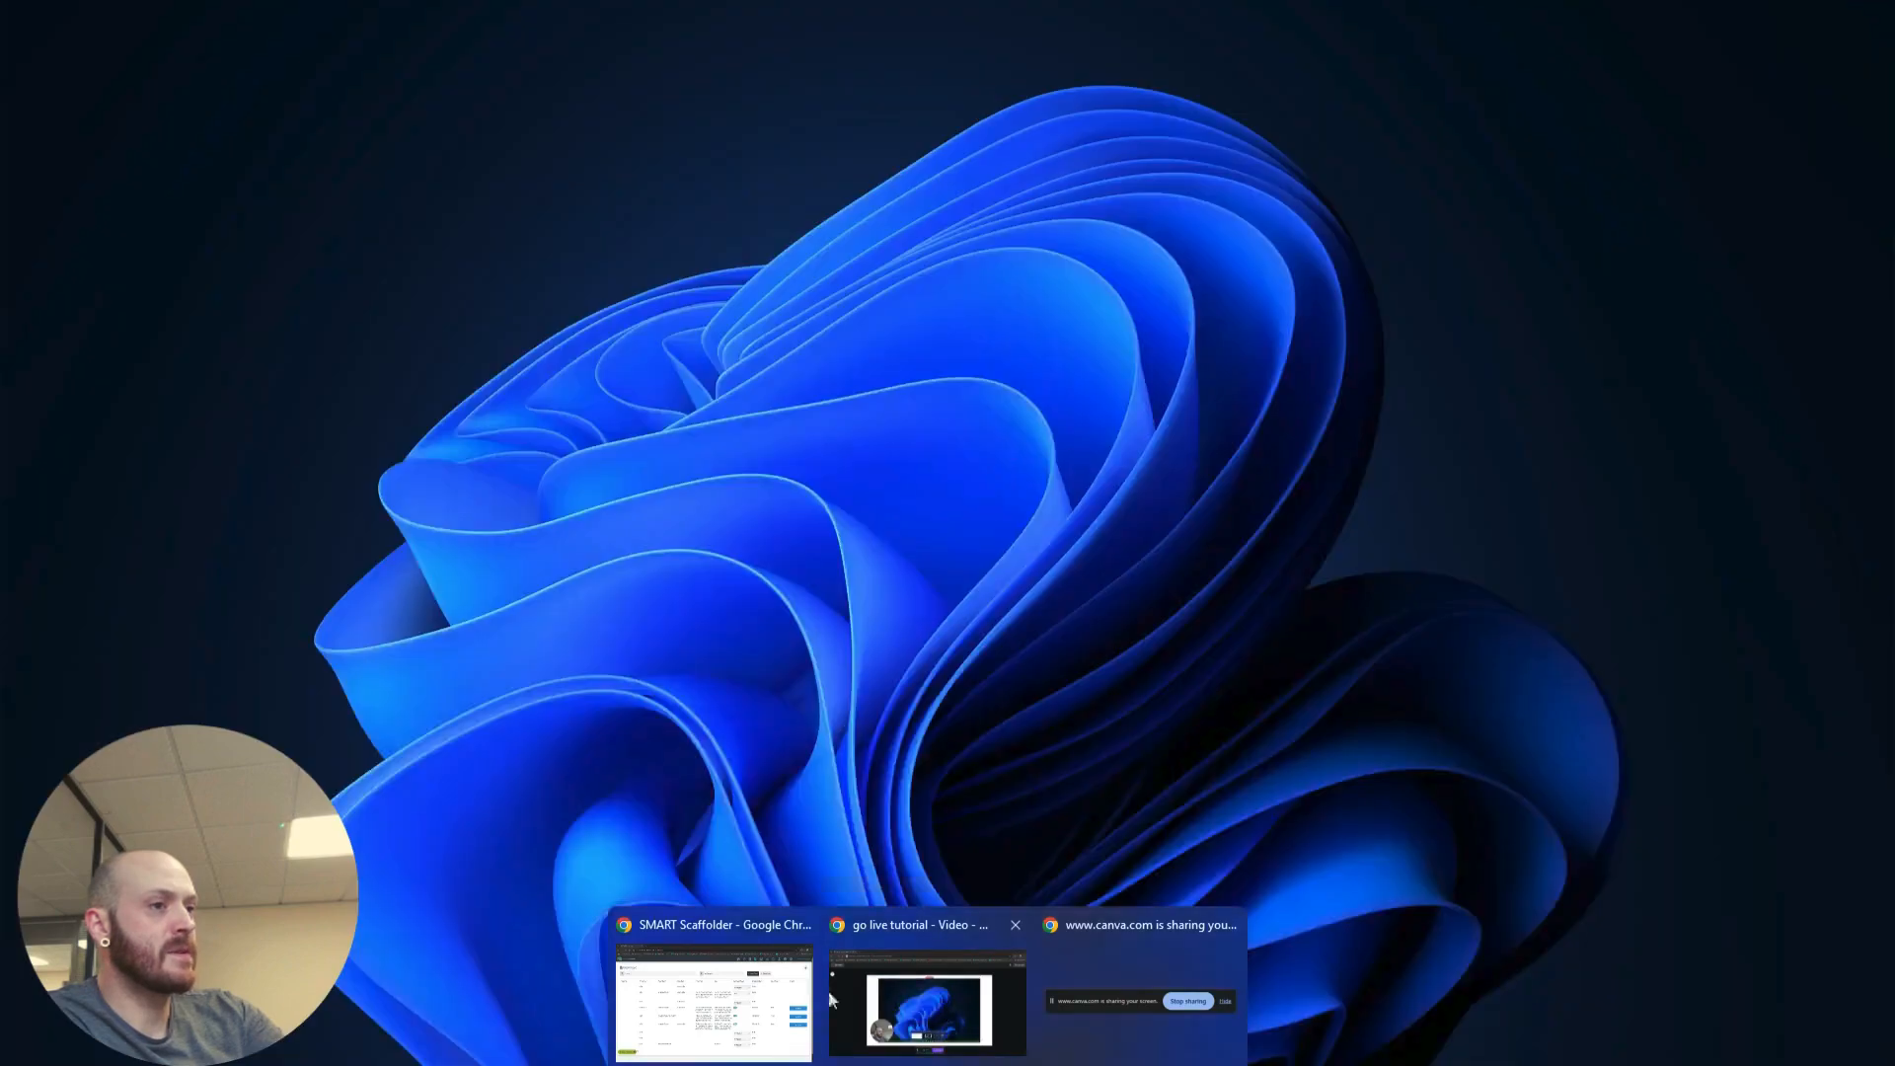
{"action": "left_click", "coordinate": [793, 996]}
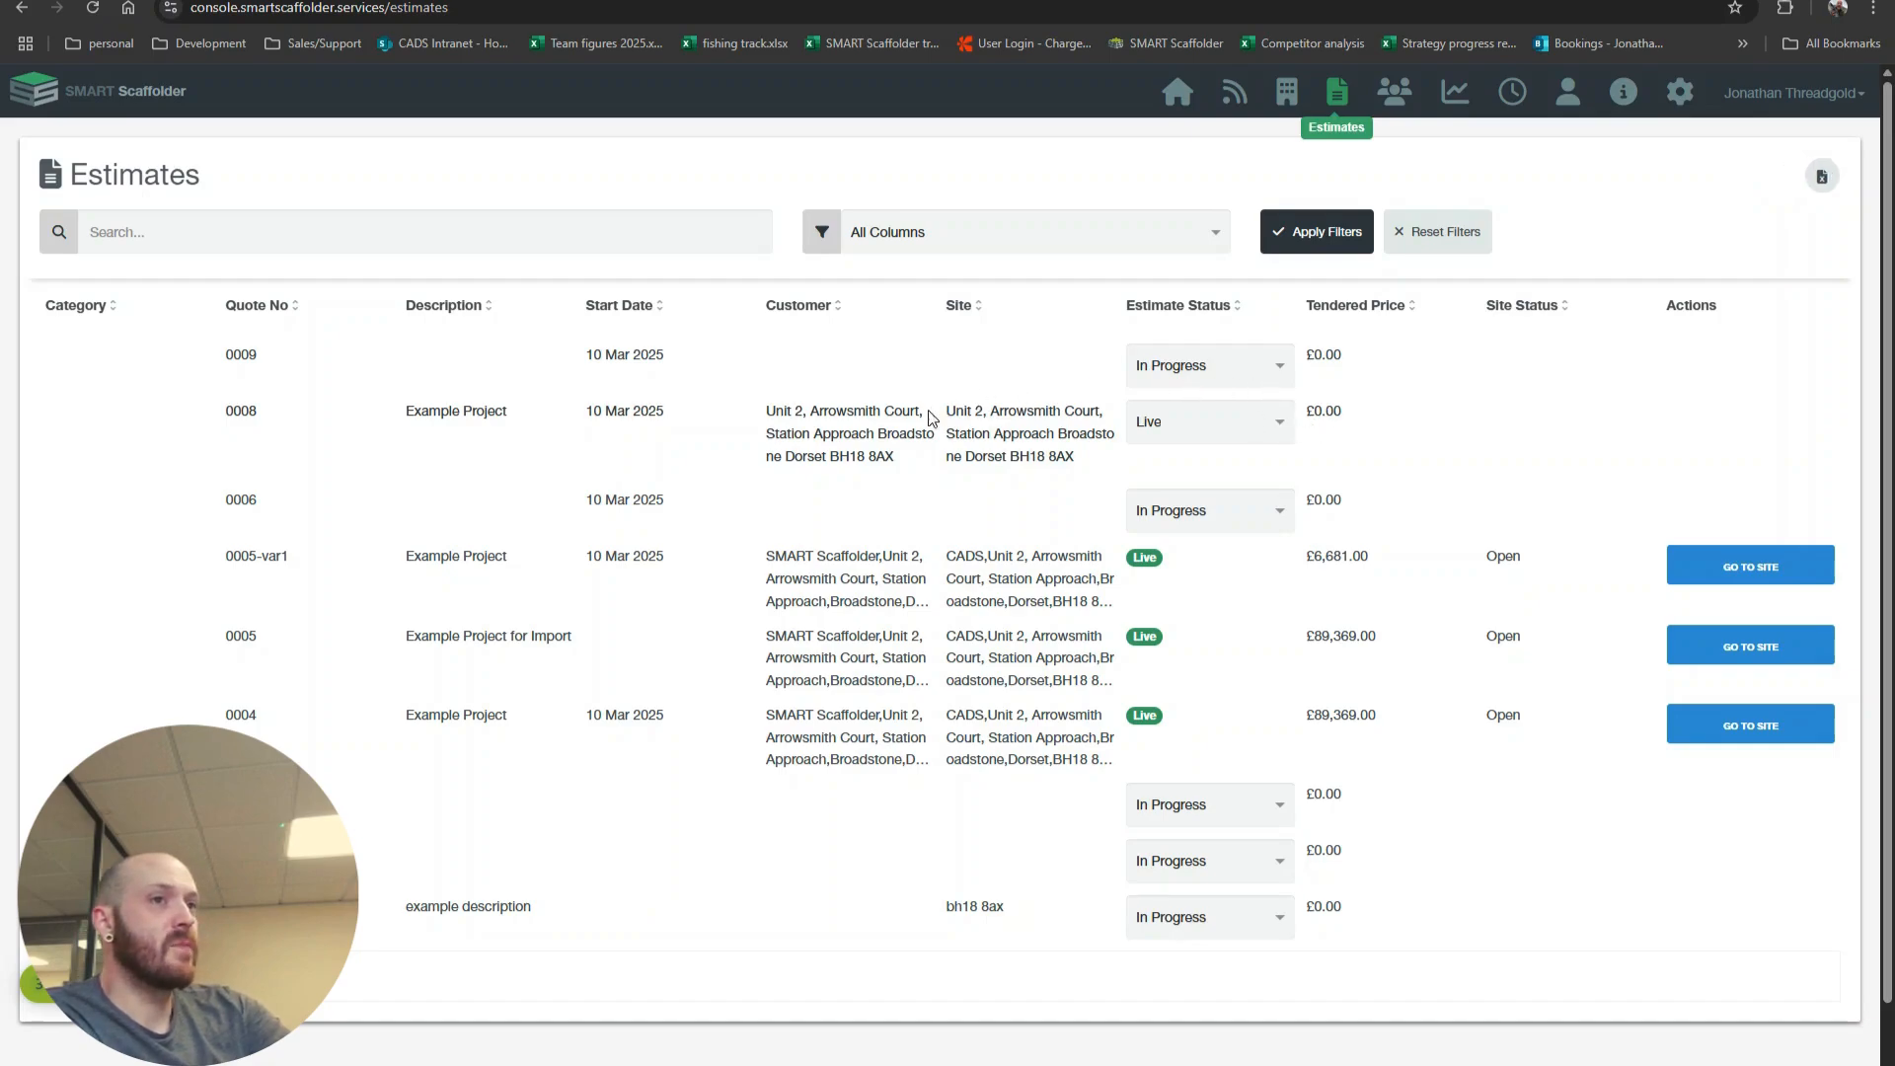
Step: Set the estimate status of quote 0008 to Won and start importing it as a site
{"action": "left_click", "coordinate": [1281, 422]}
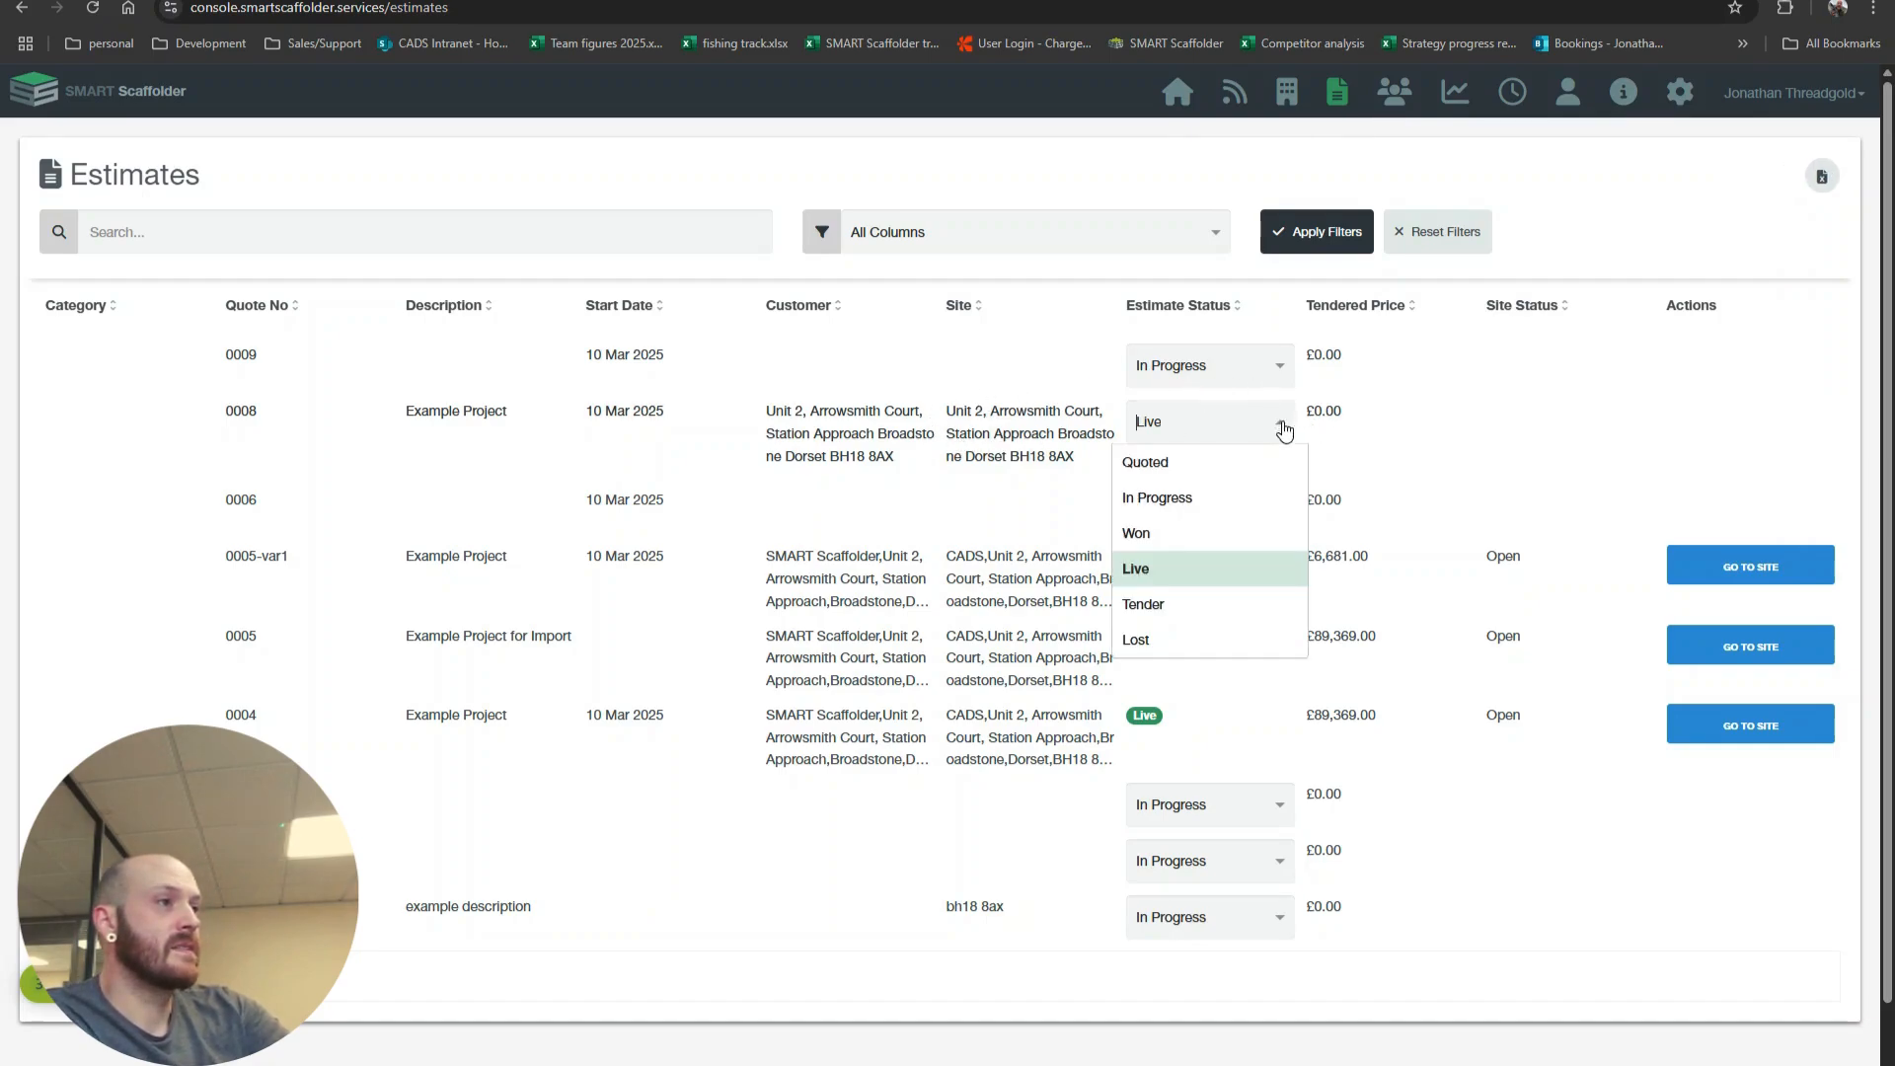
{"action": "left_click", "coordinate": [1198, 538]}
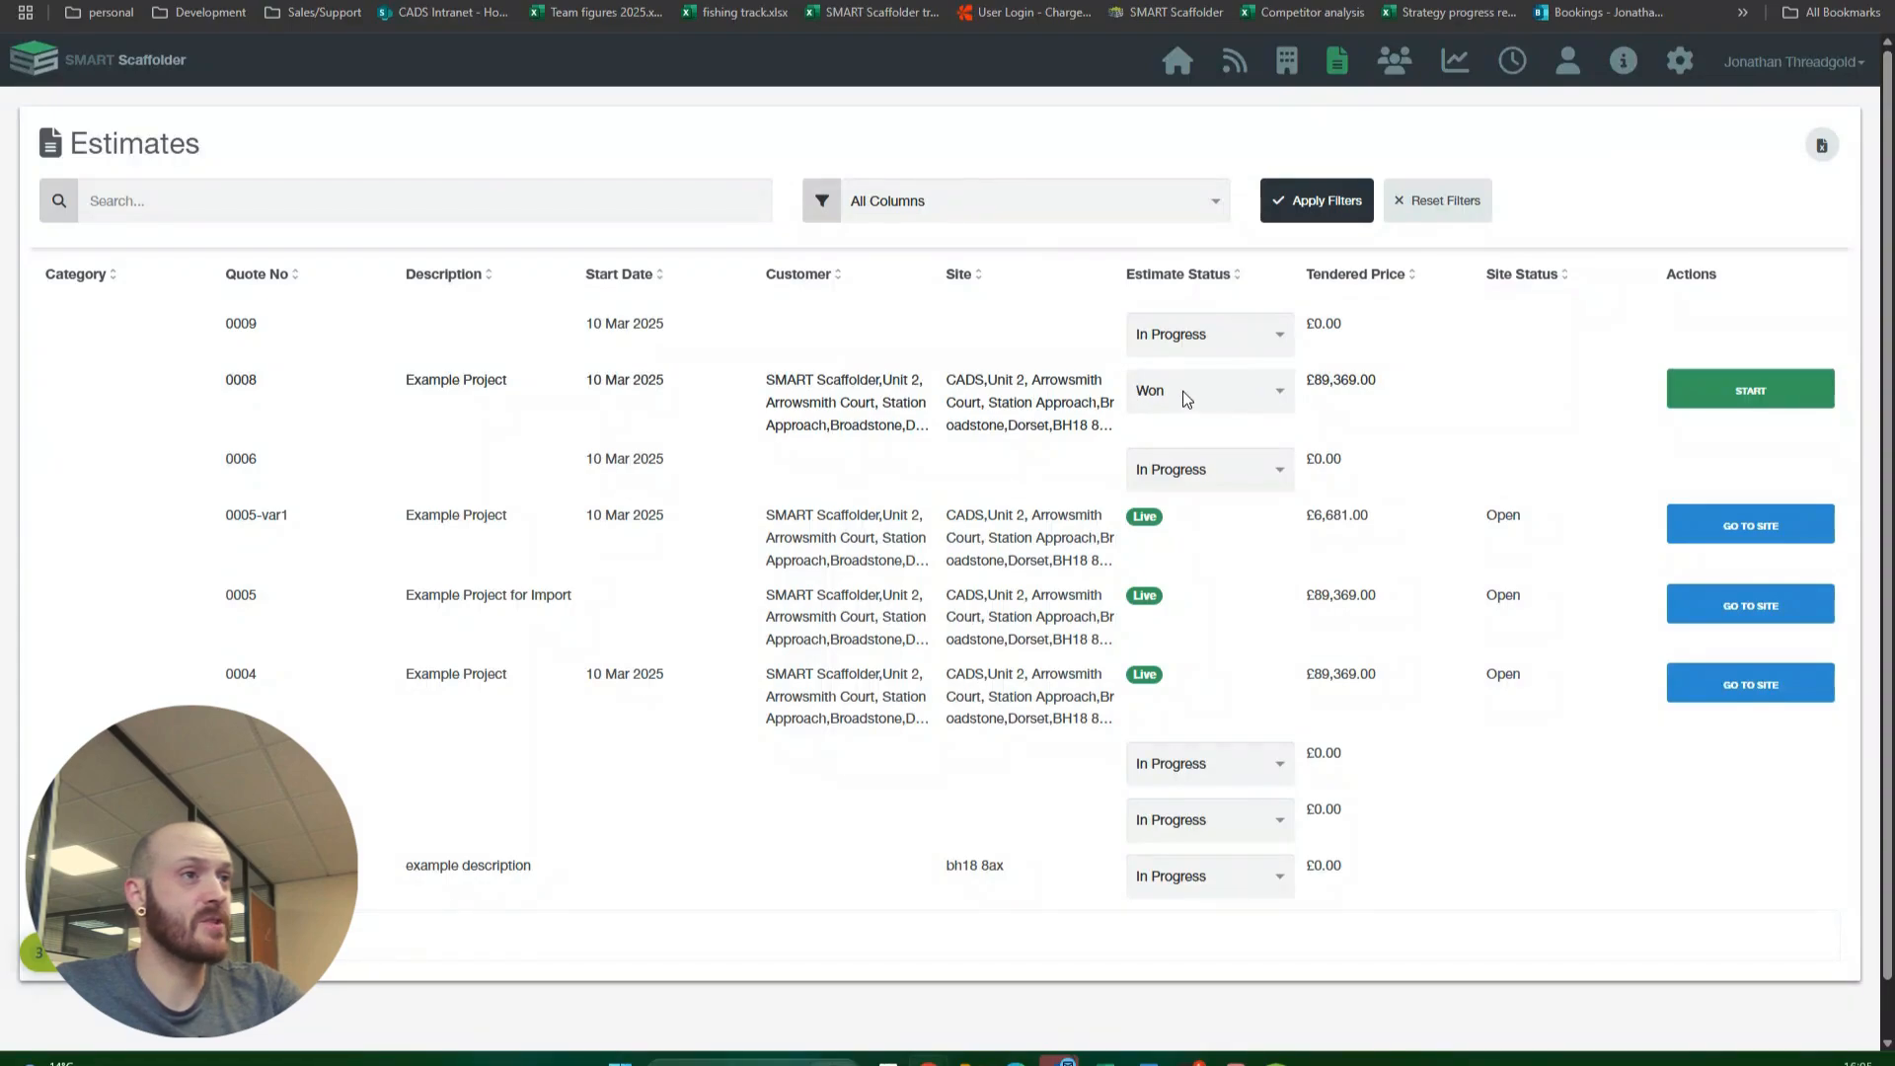
{"action": "left_click", "coordinate": [1739, 397]}
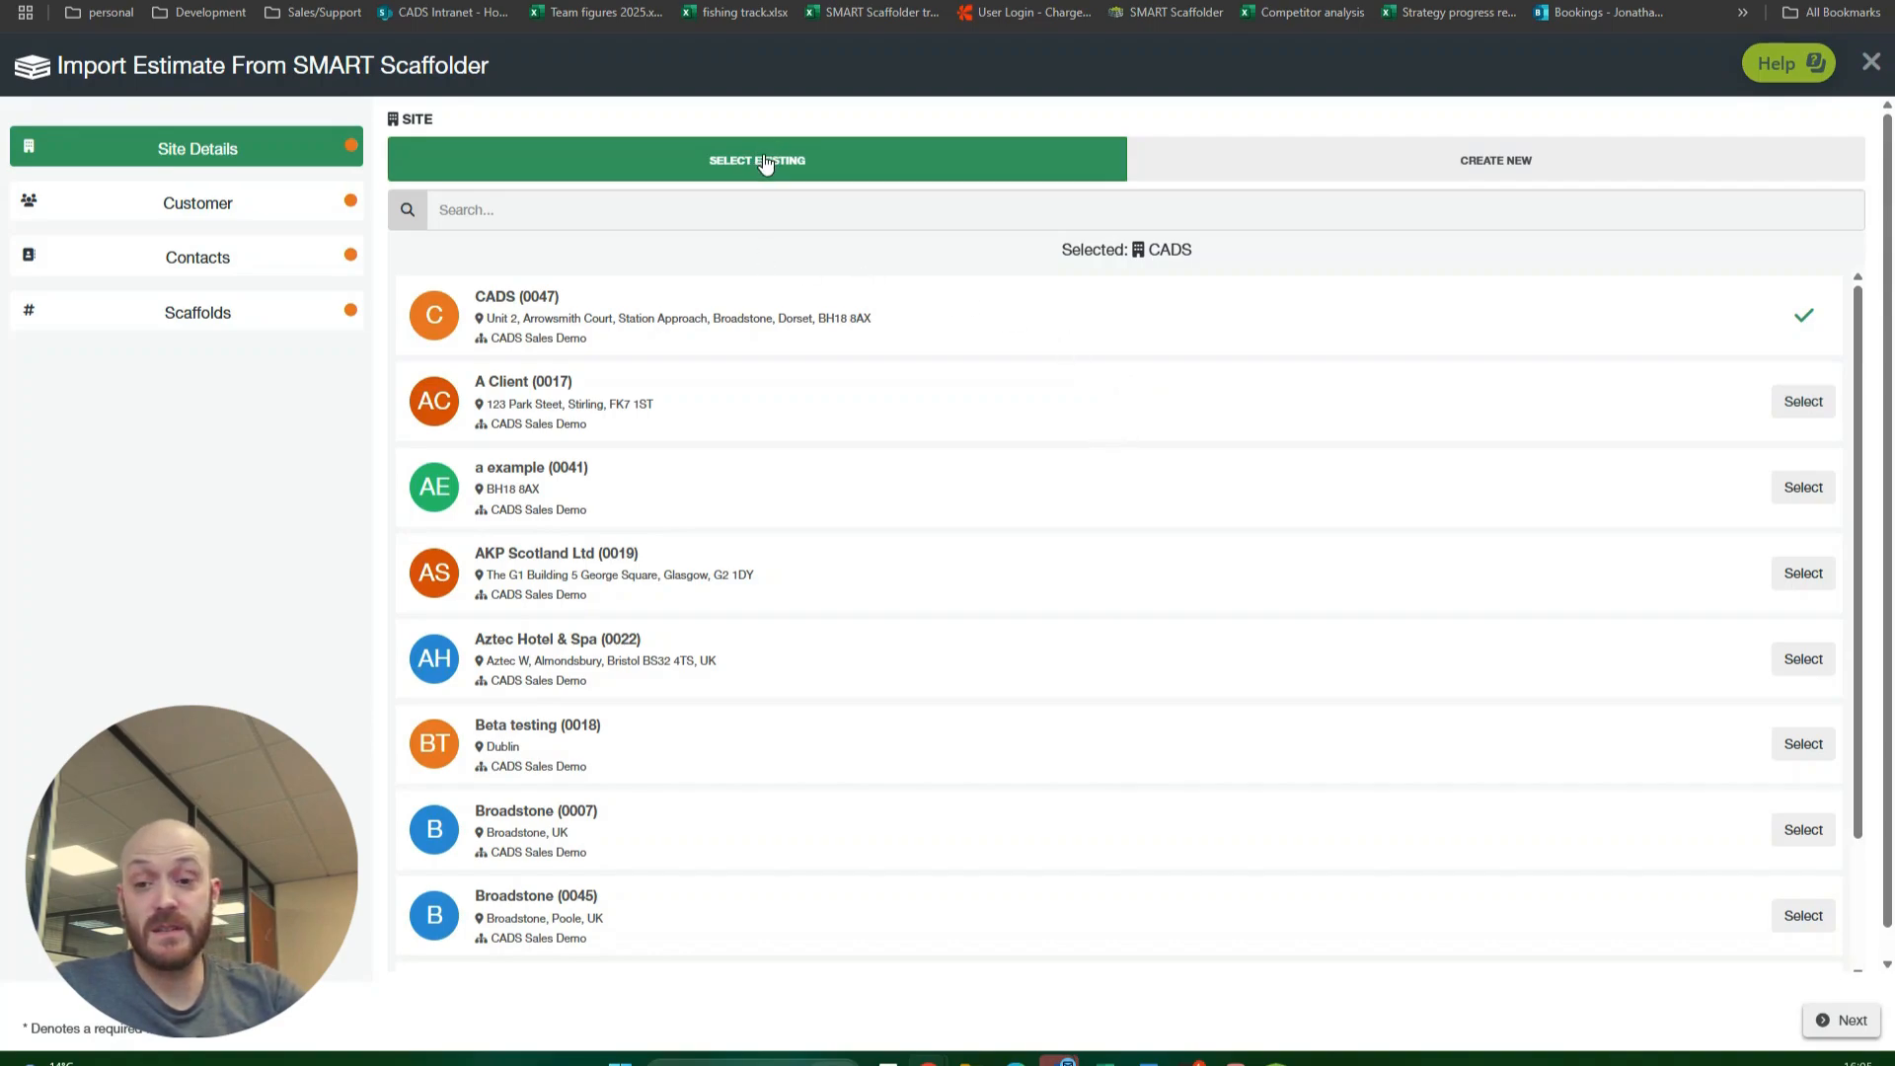
Step: Choose to create a new site for the CADS estimate and continue to the customer details
{"action": "left_click", "coordinate": [1324, 169]}
{"action": "left_click", "coordinate": [486, 237]}
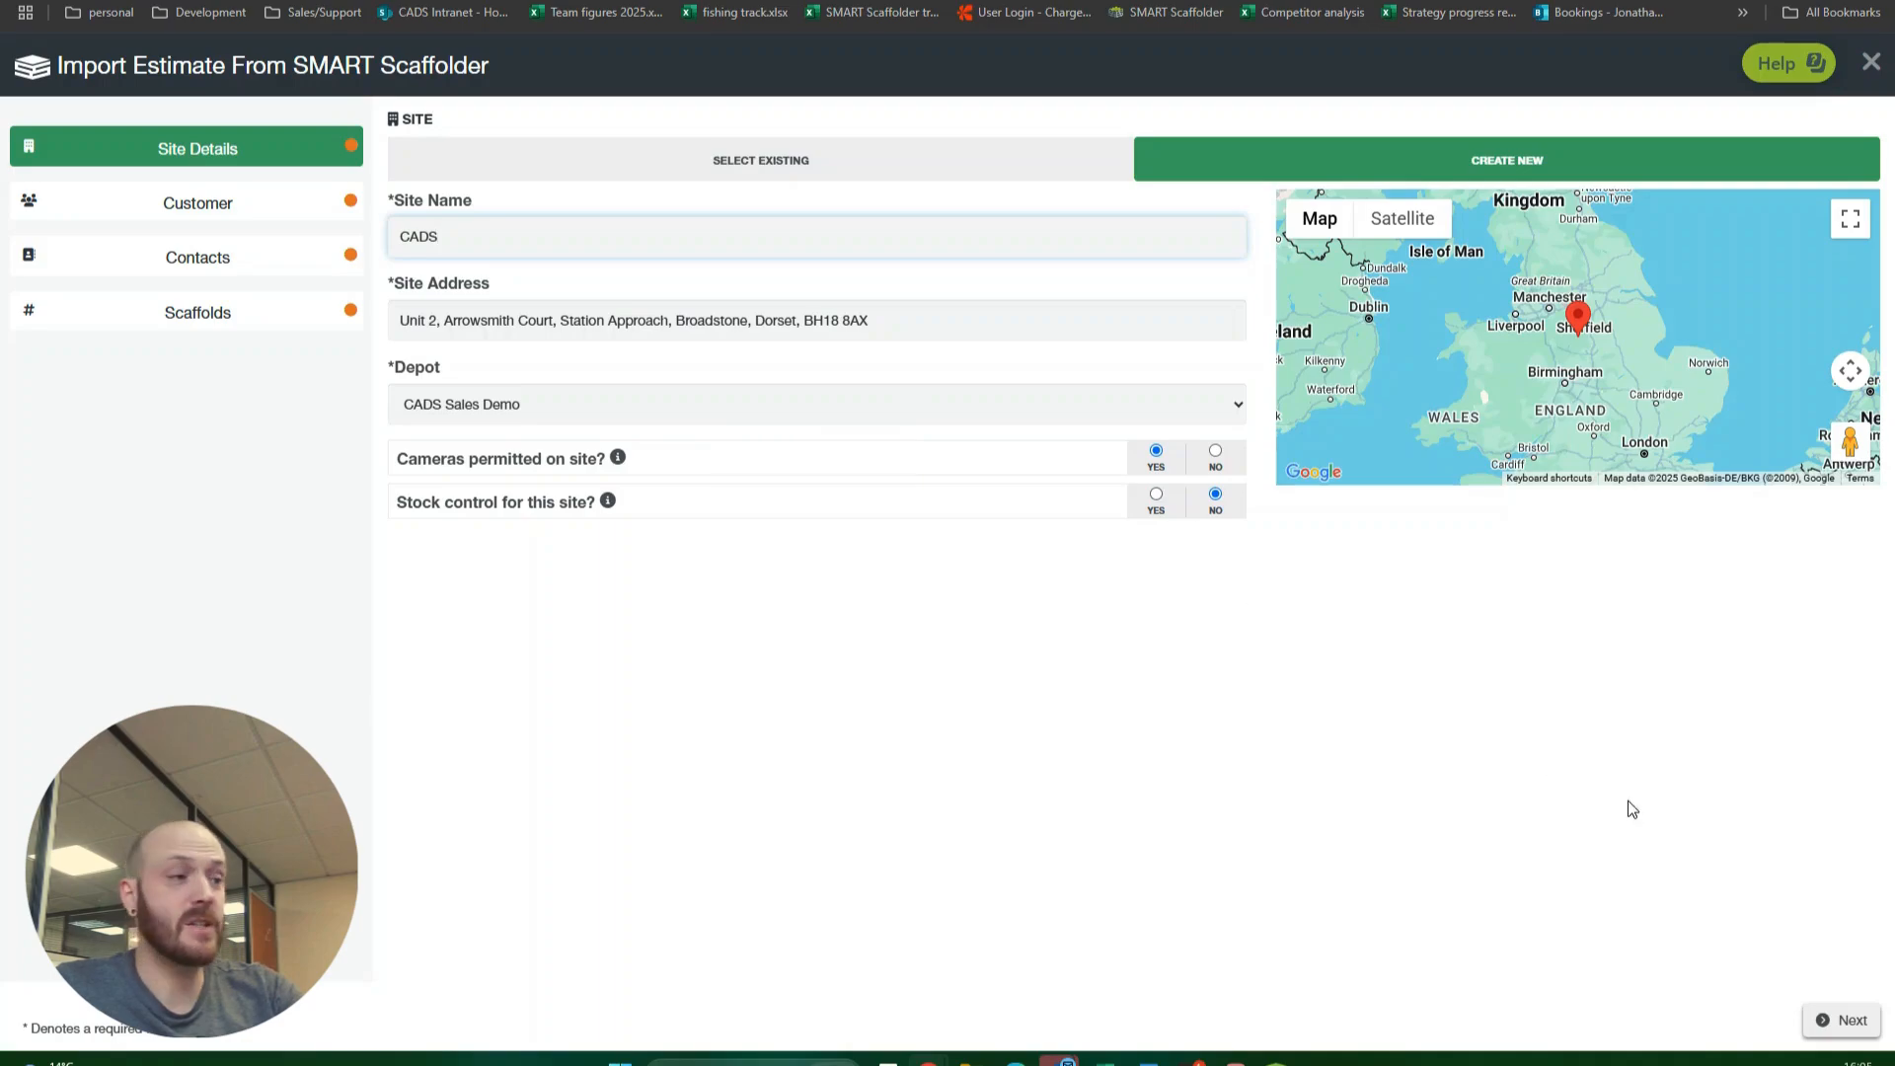
{"action": "left_click", "coordinate": [1829, 1026]}
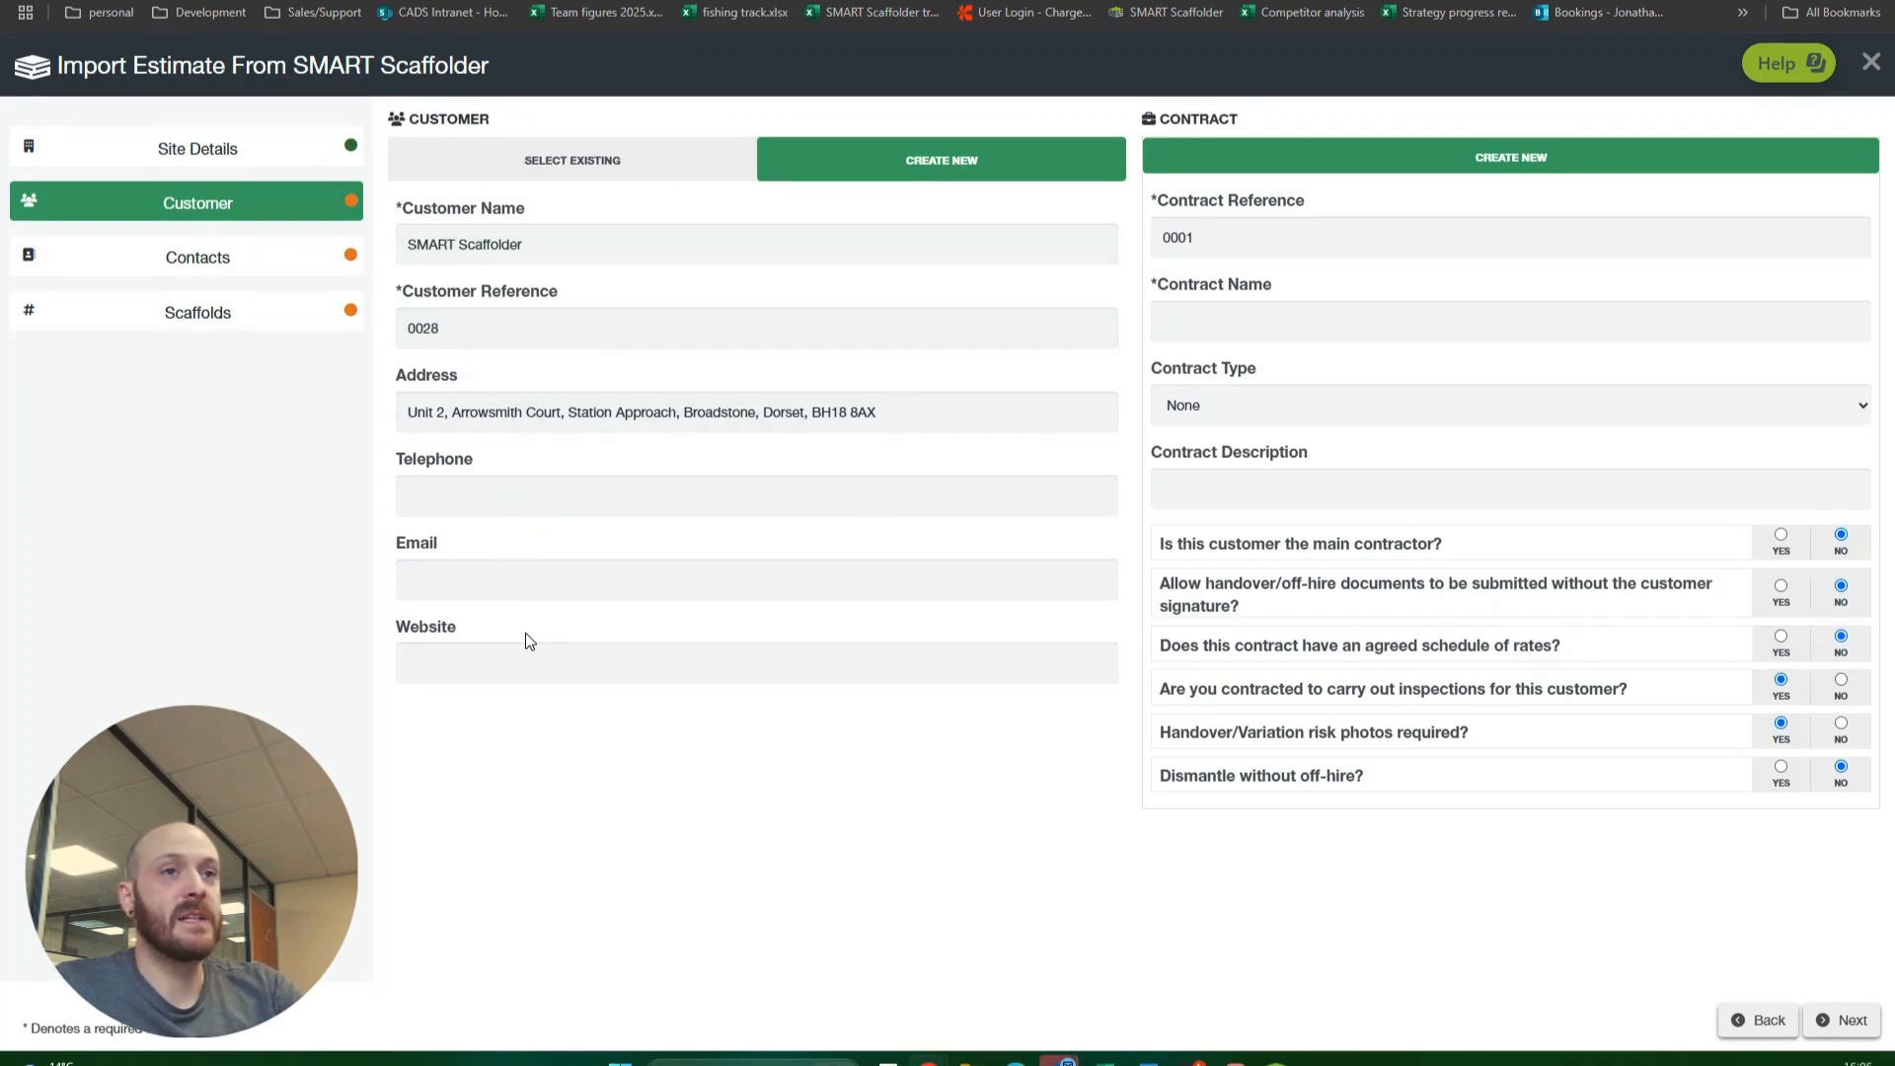
Step: Name the contract "example contract demo" and continue to the customer contacts
{"action": "left_click", "coordinate": [1308, 312]}
{"action": "type", "text": "example con"}
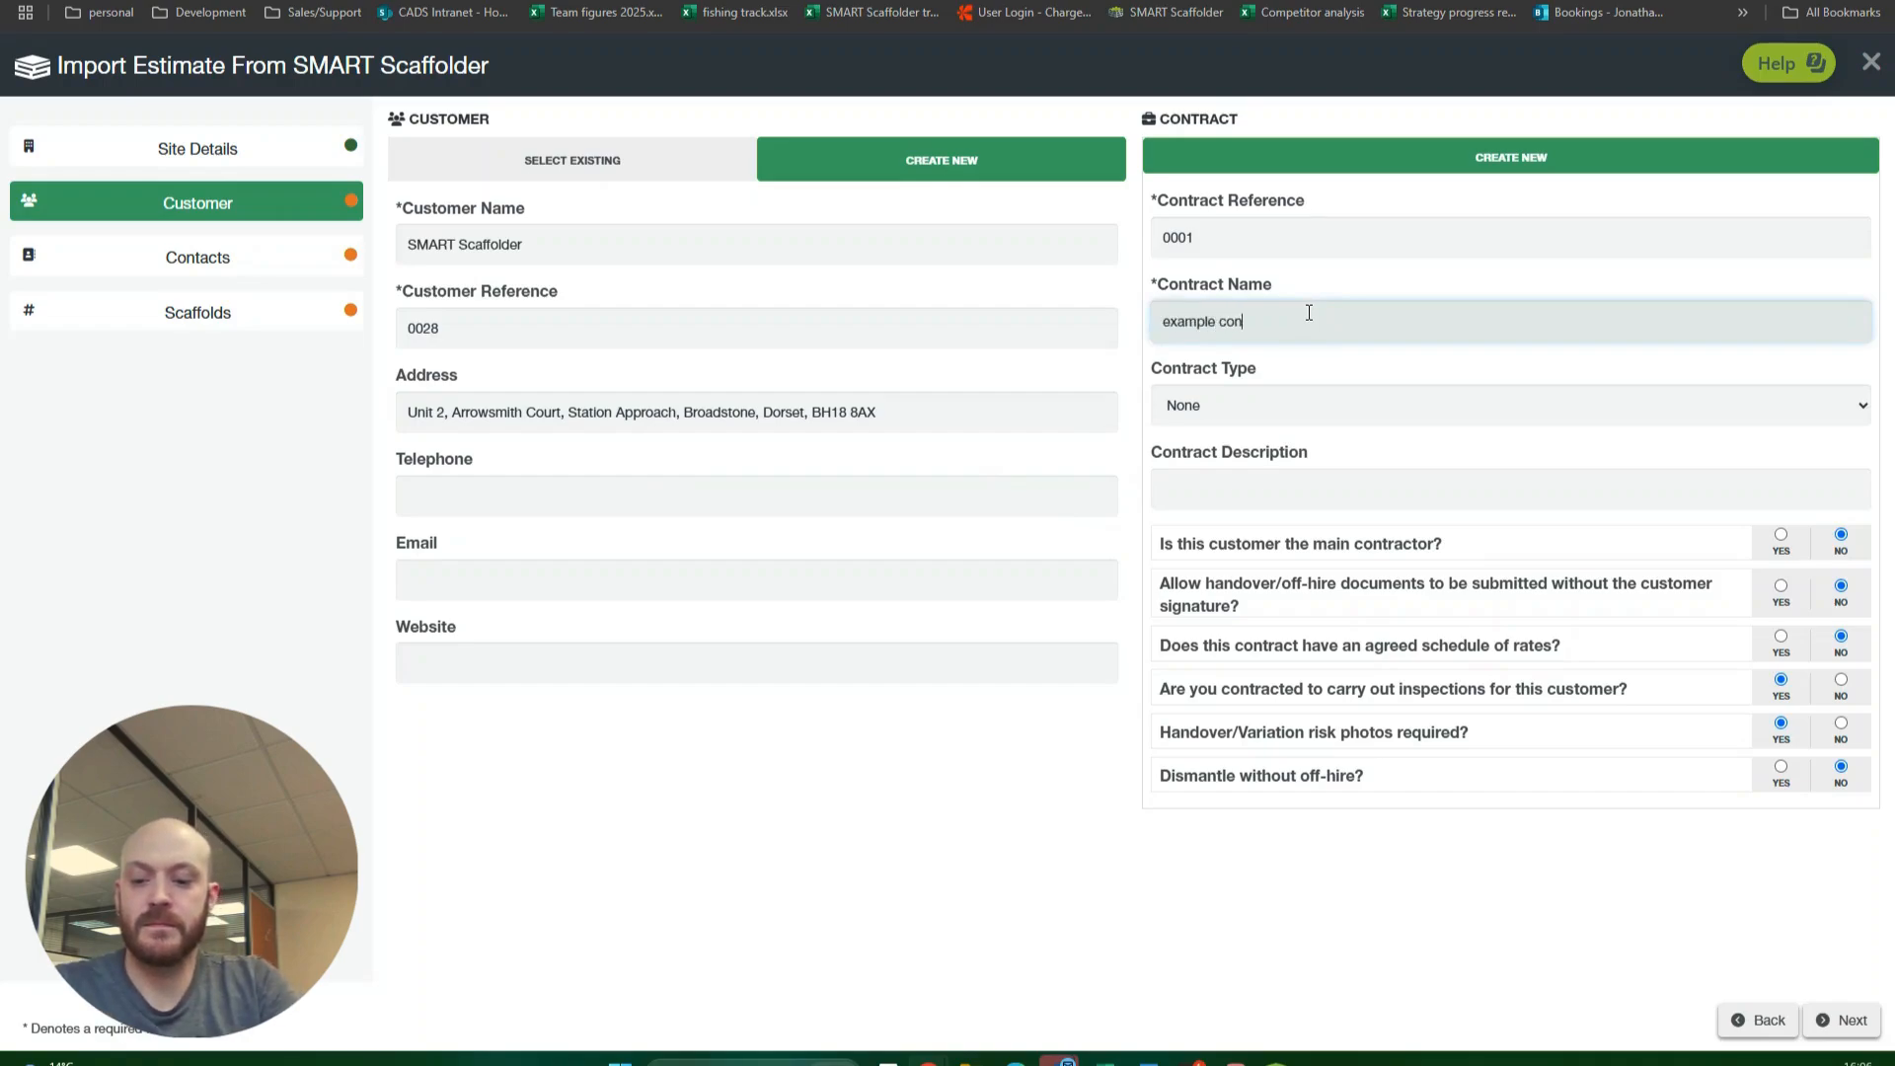
{"action": "type", "text": "tract demo"}
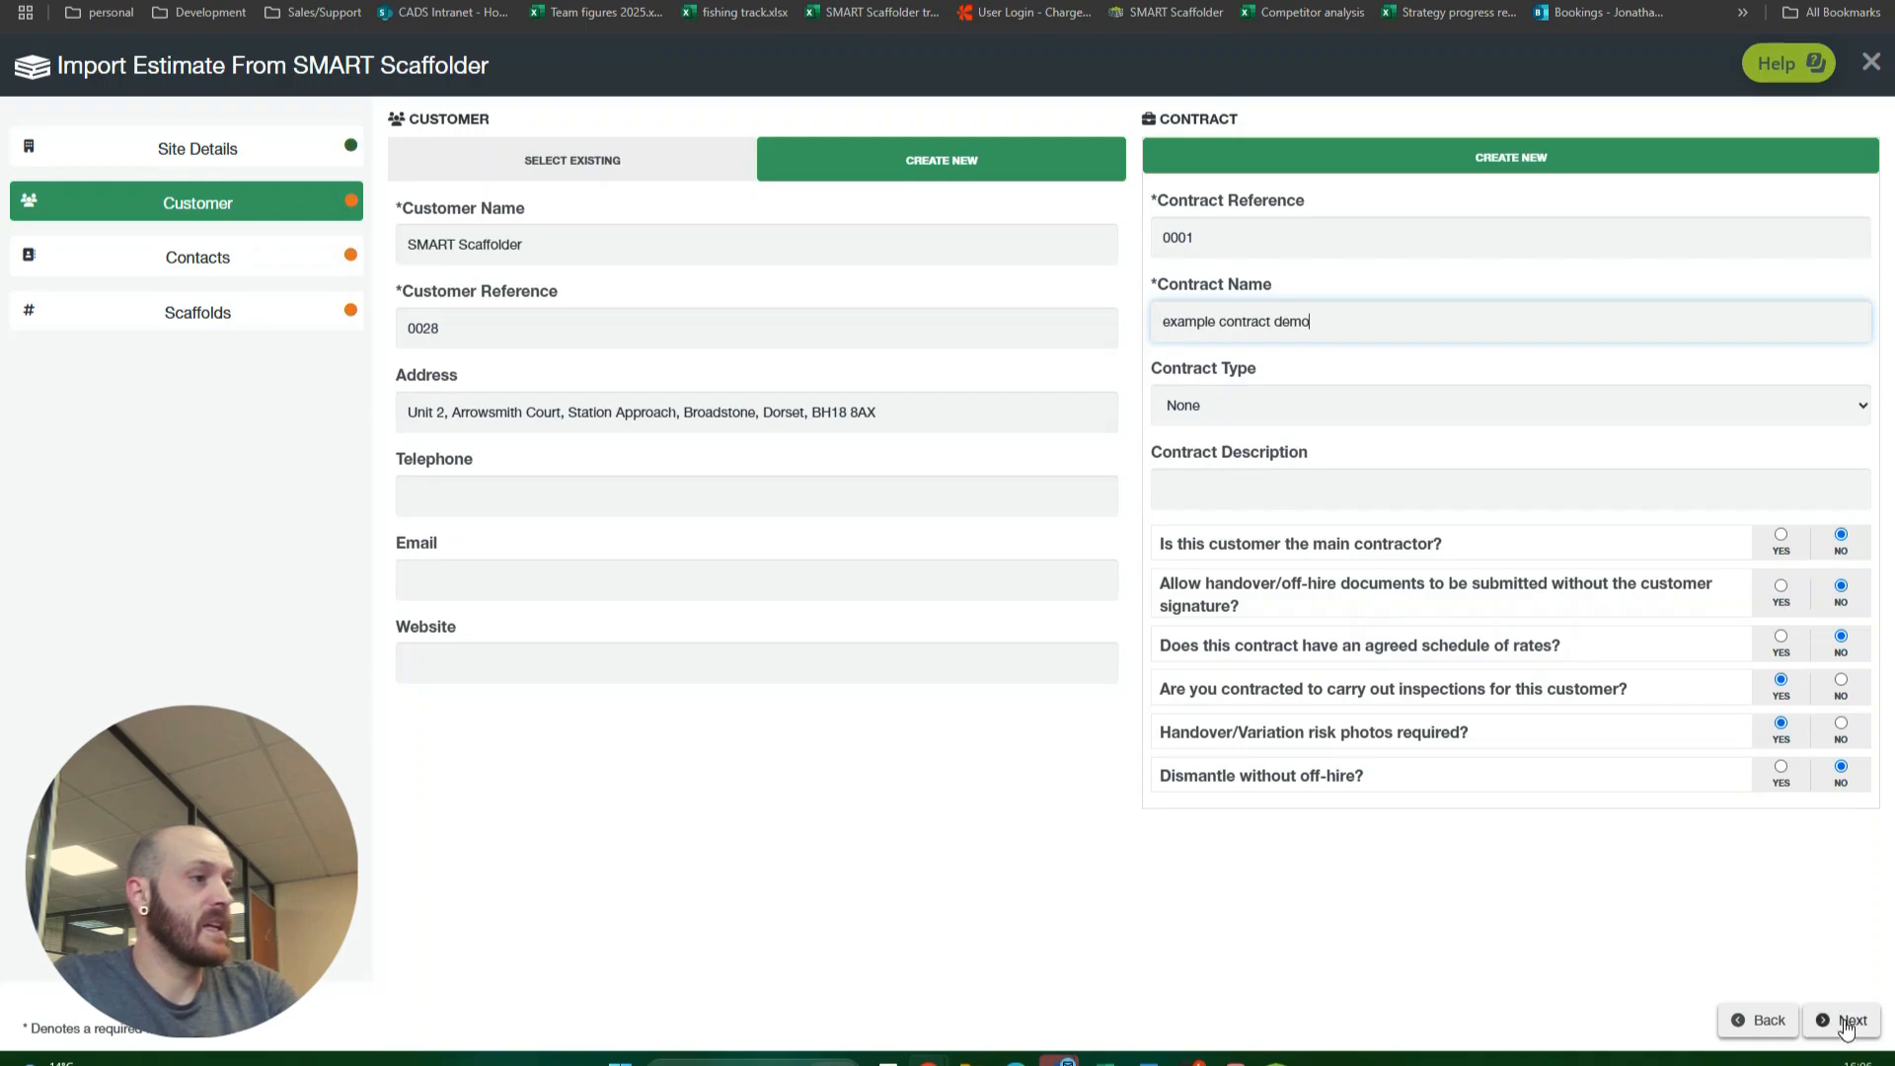
{"action": "left_click", "coordinate": [1842, 1022]}
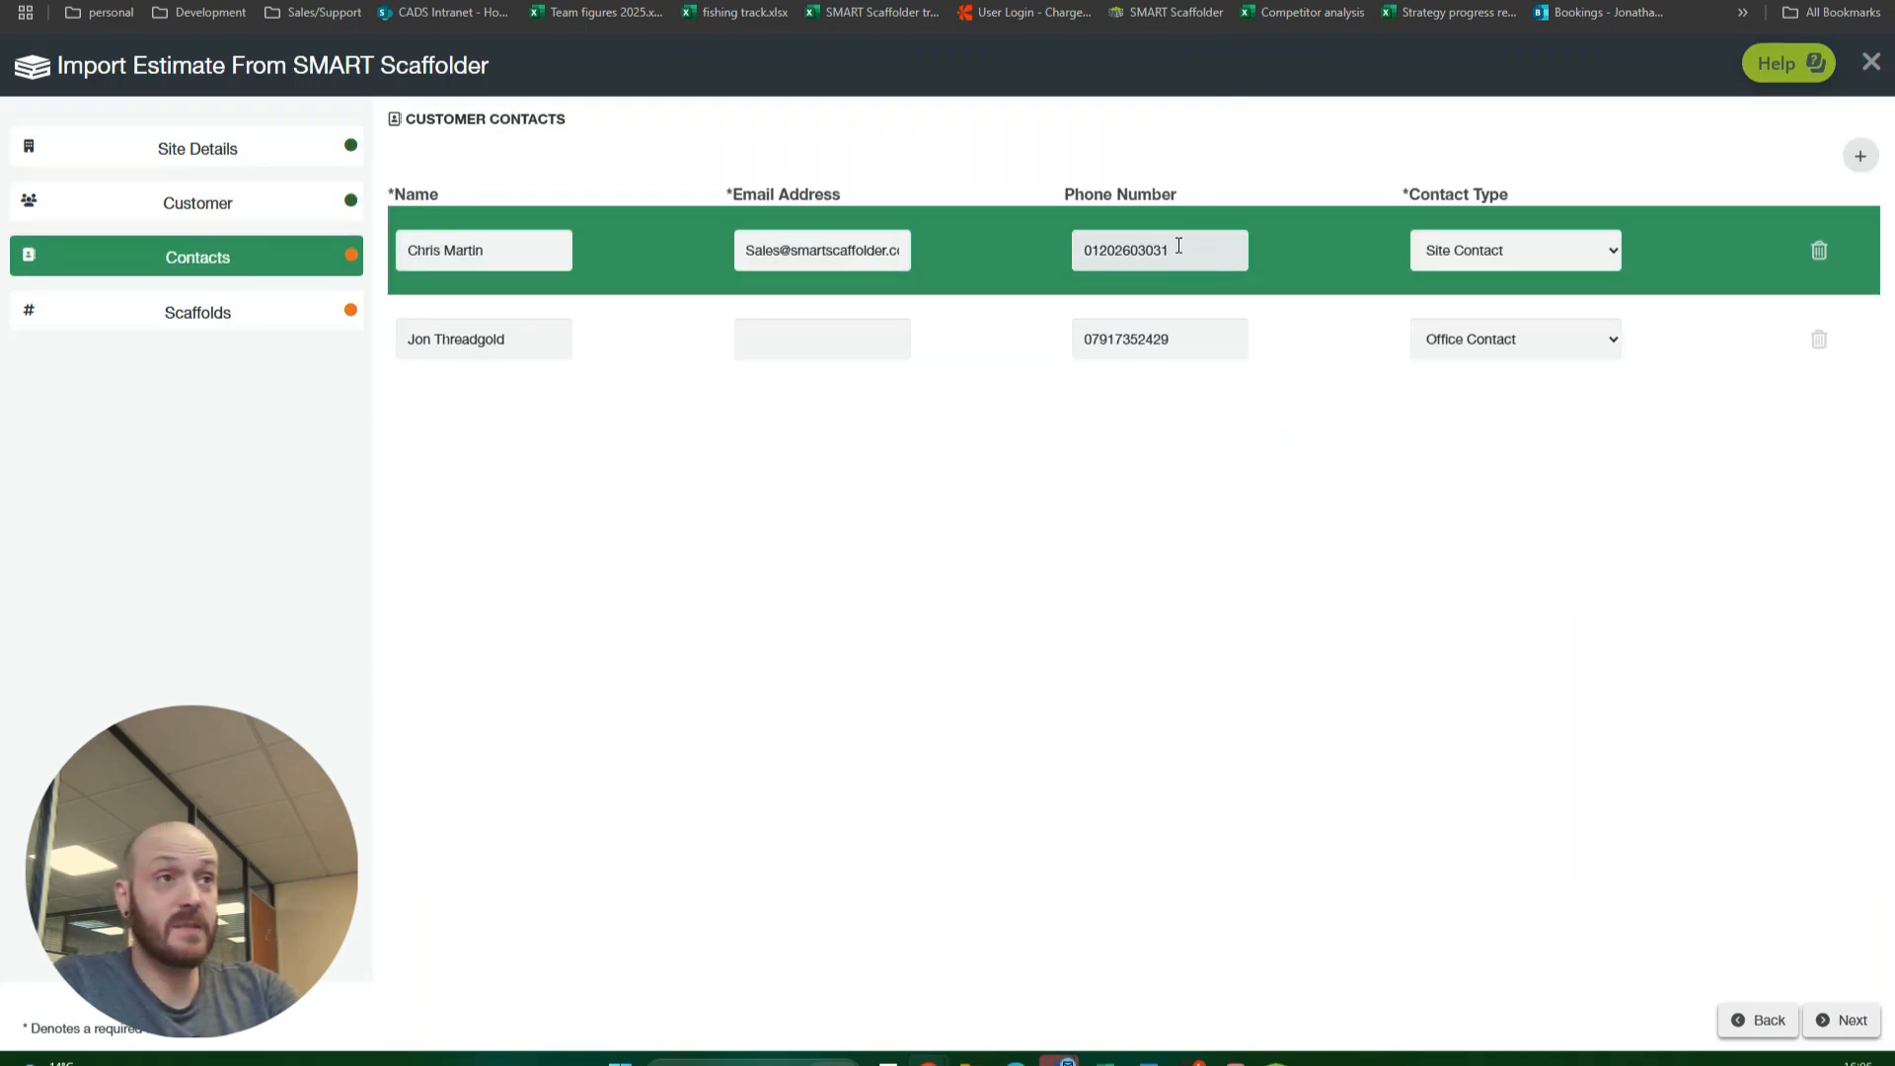
Step: Fill in the missing e-mail address of the office contact
{"action": "left_click", "coordinate": [793, 338]}
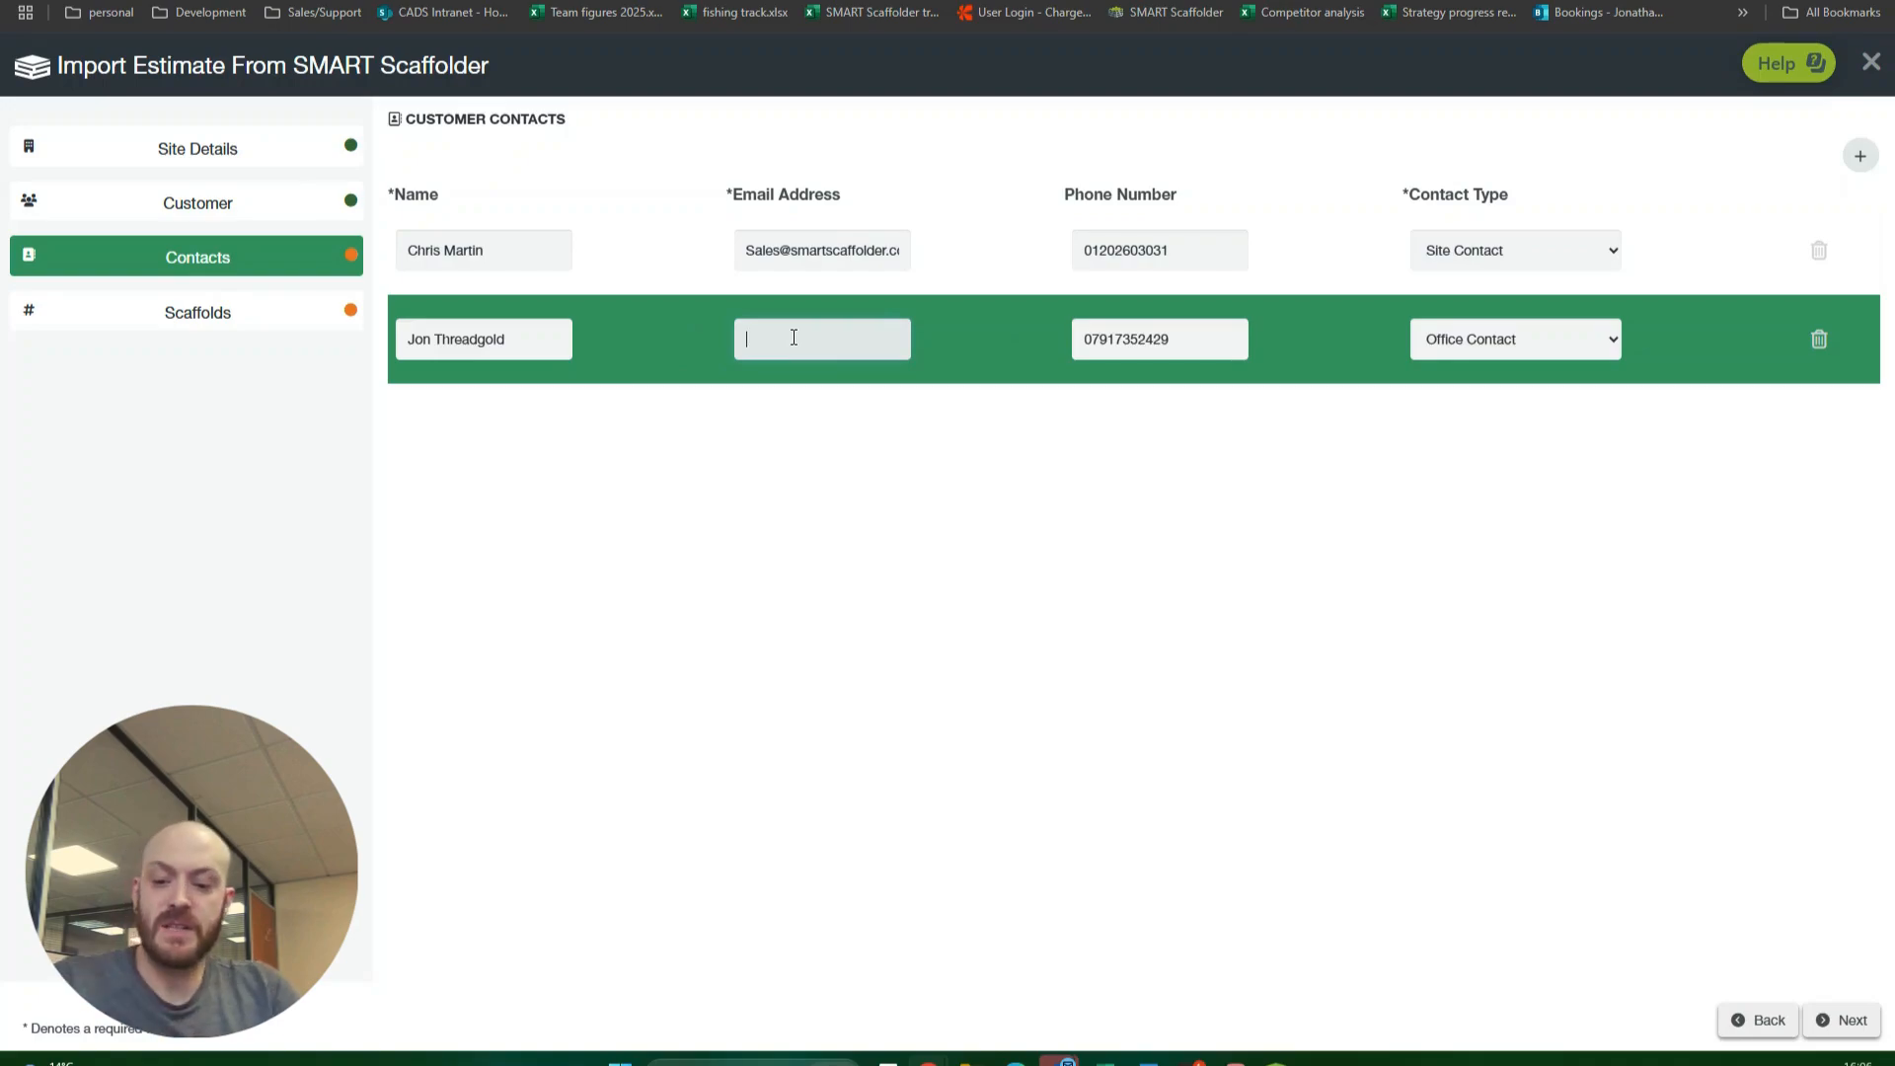
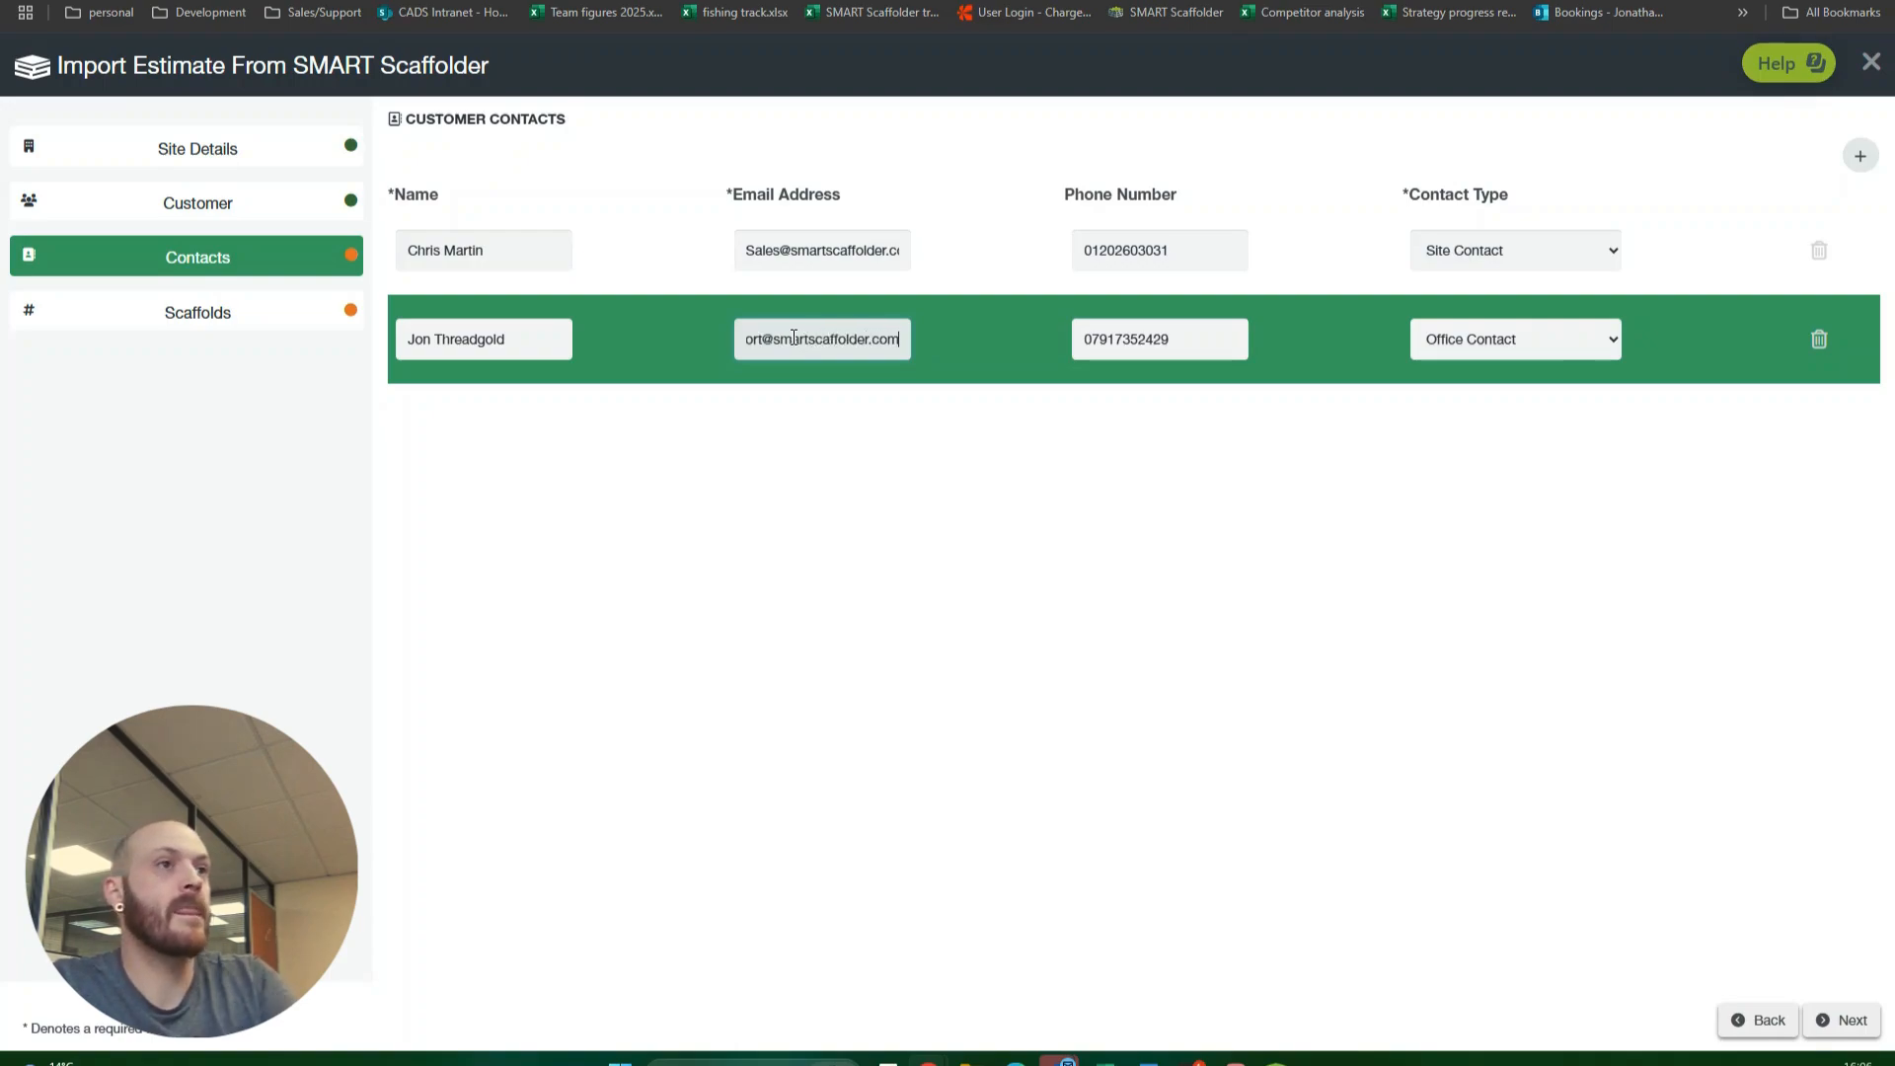
Step: Add a blank customer contact, delete it again and continue to the scaffolds
{"action": "left_click", "coordinate": [1857, 155]}
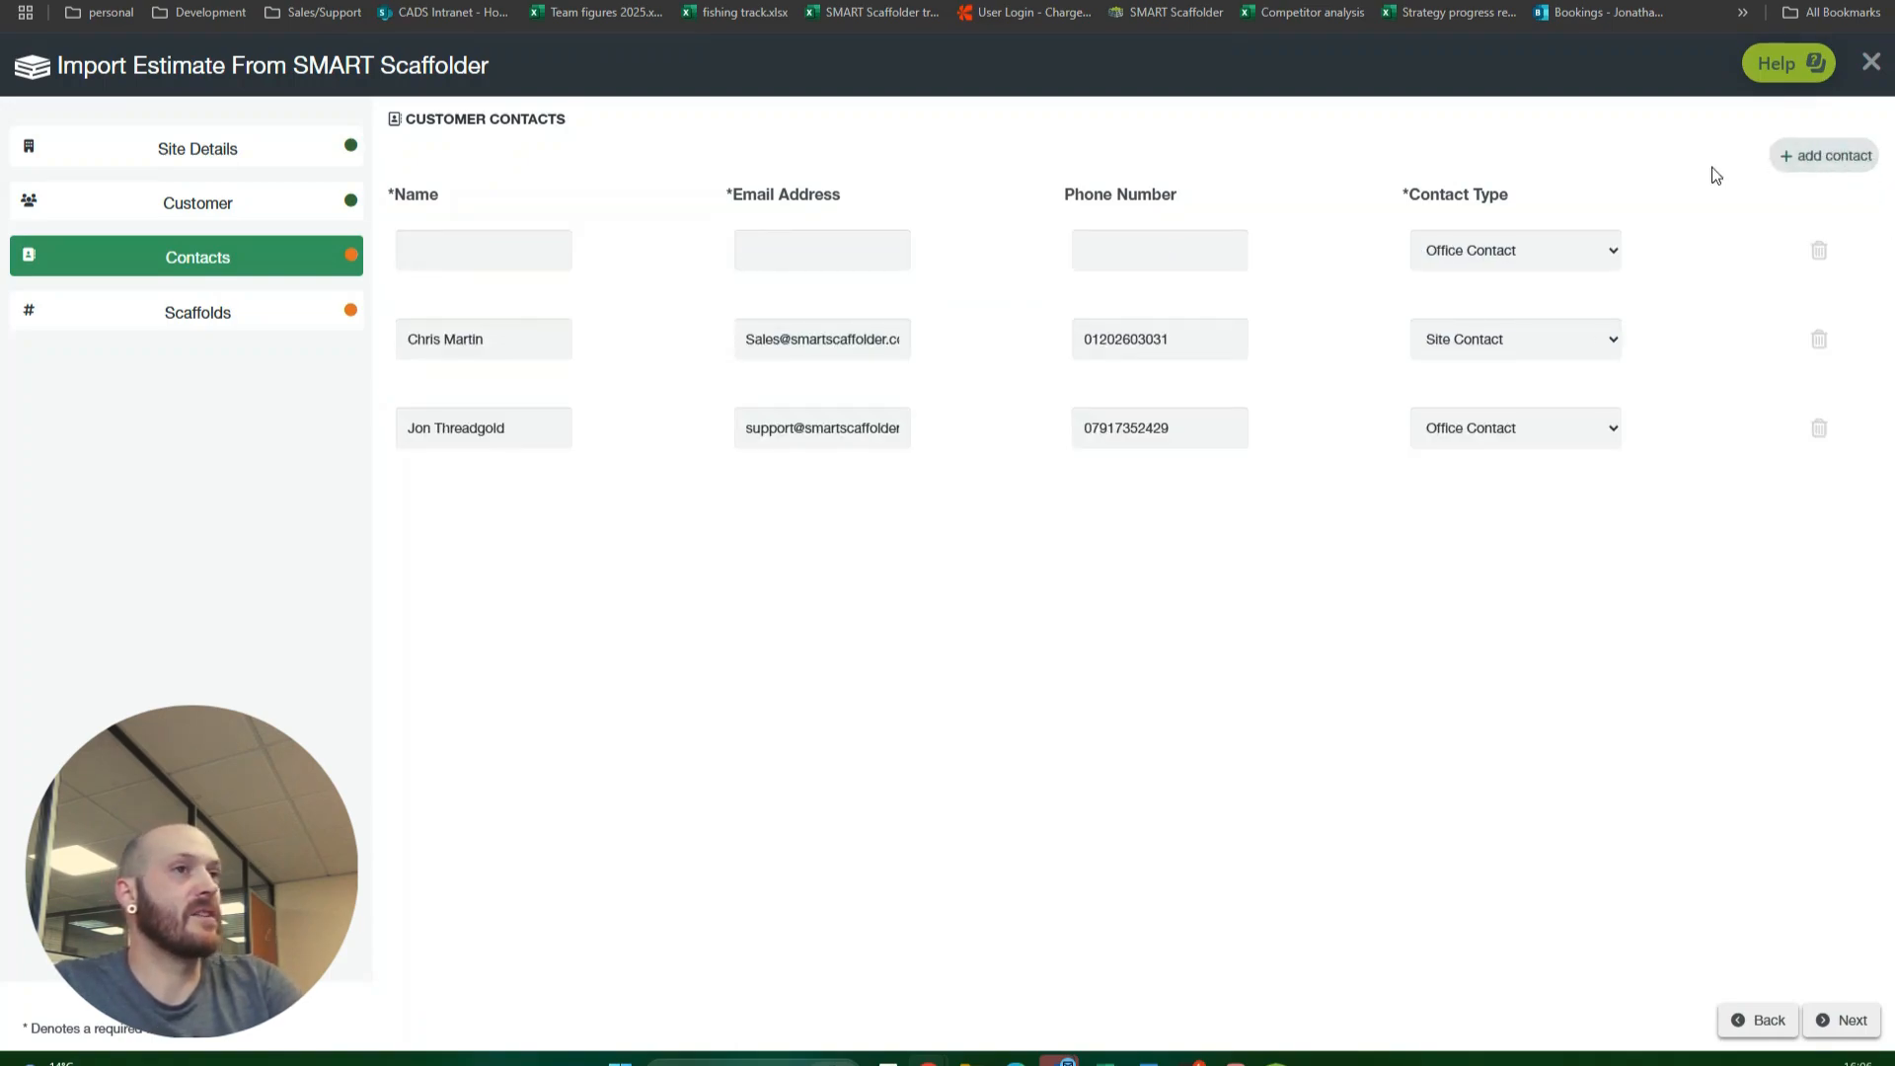
{"action": "left_click", "coordinate": [1820, 251]}
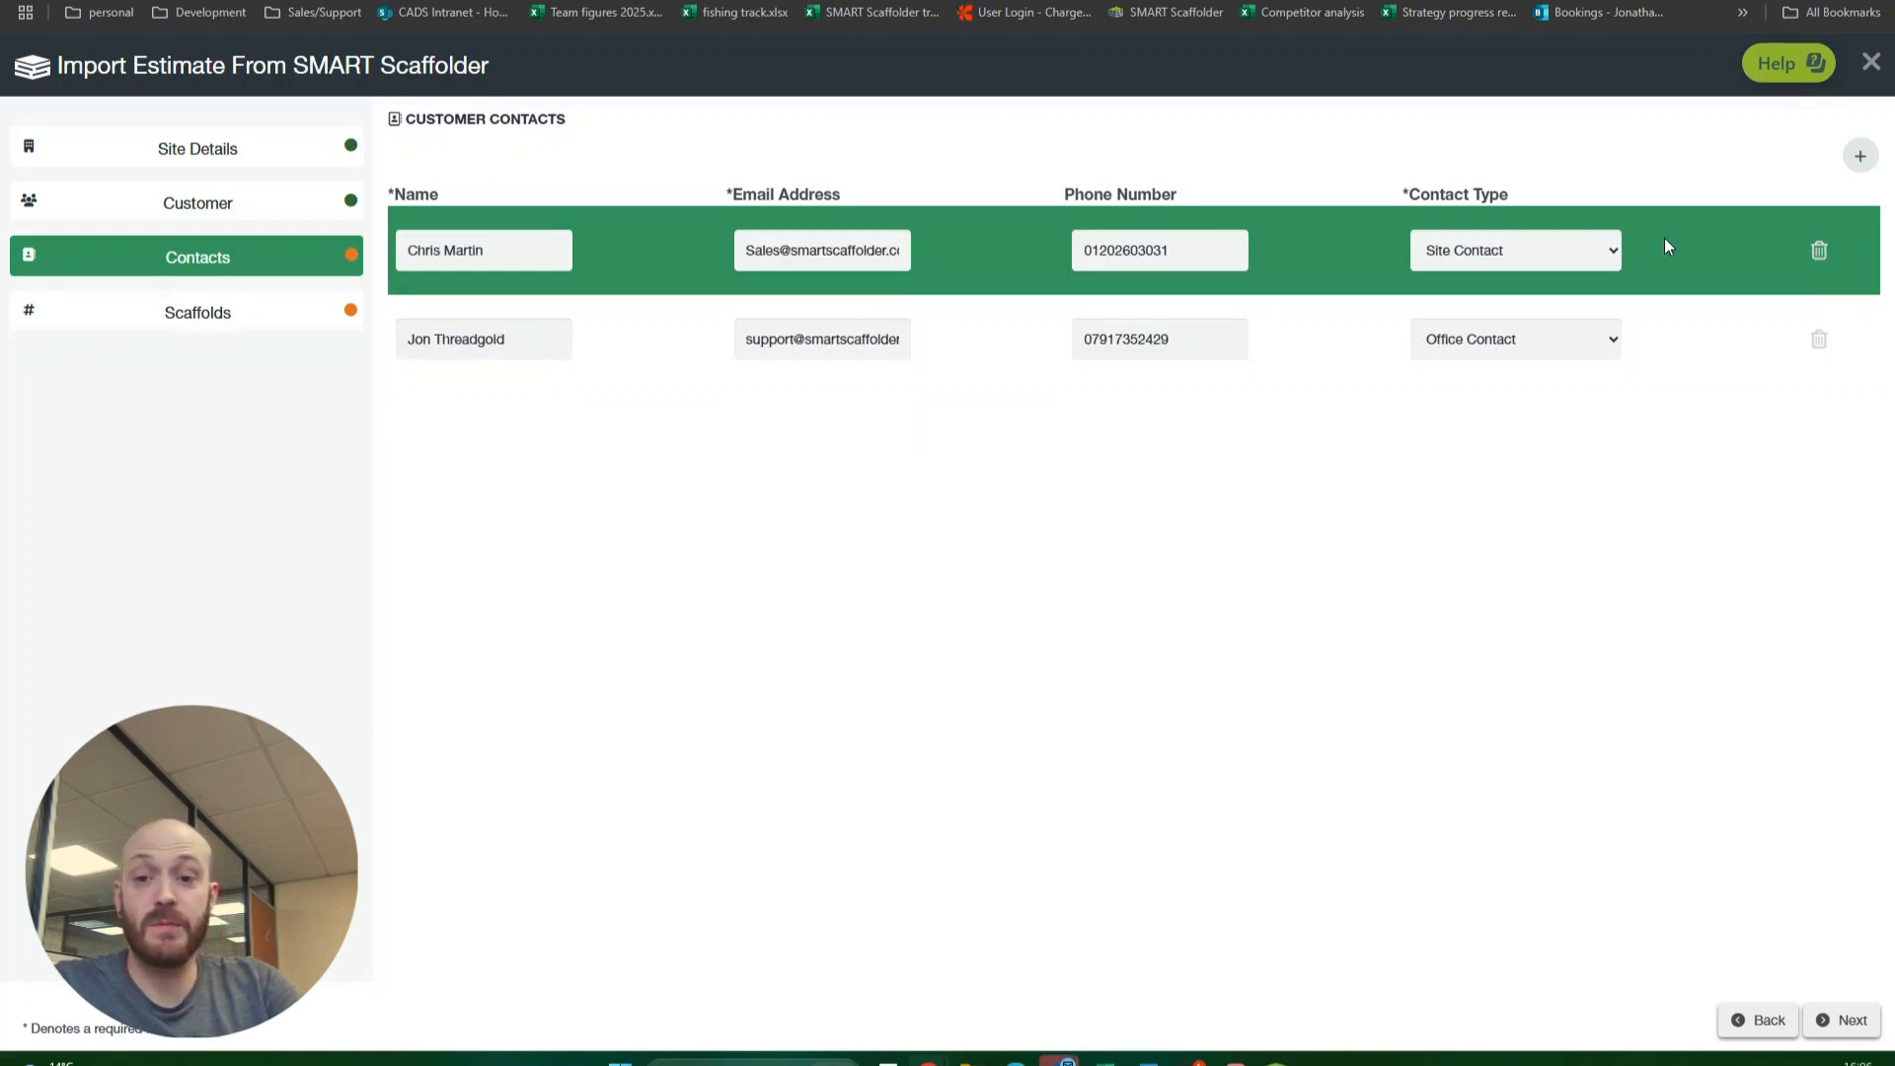
{"action": "left_click", "coordinate": [1852, 1023]}
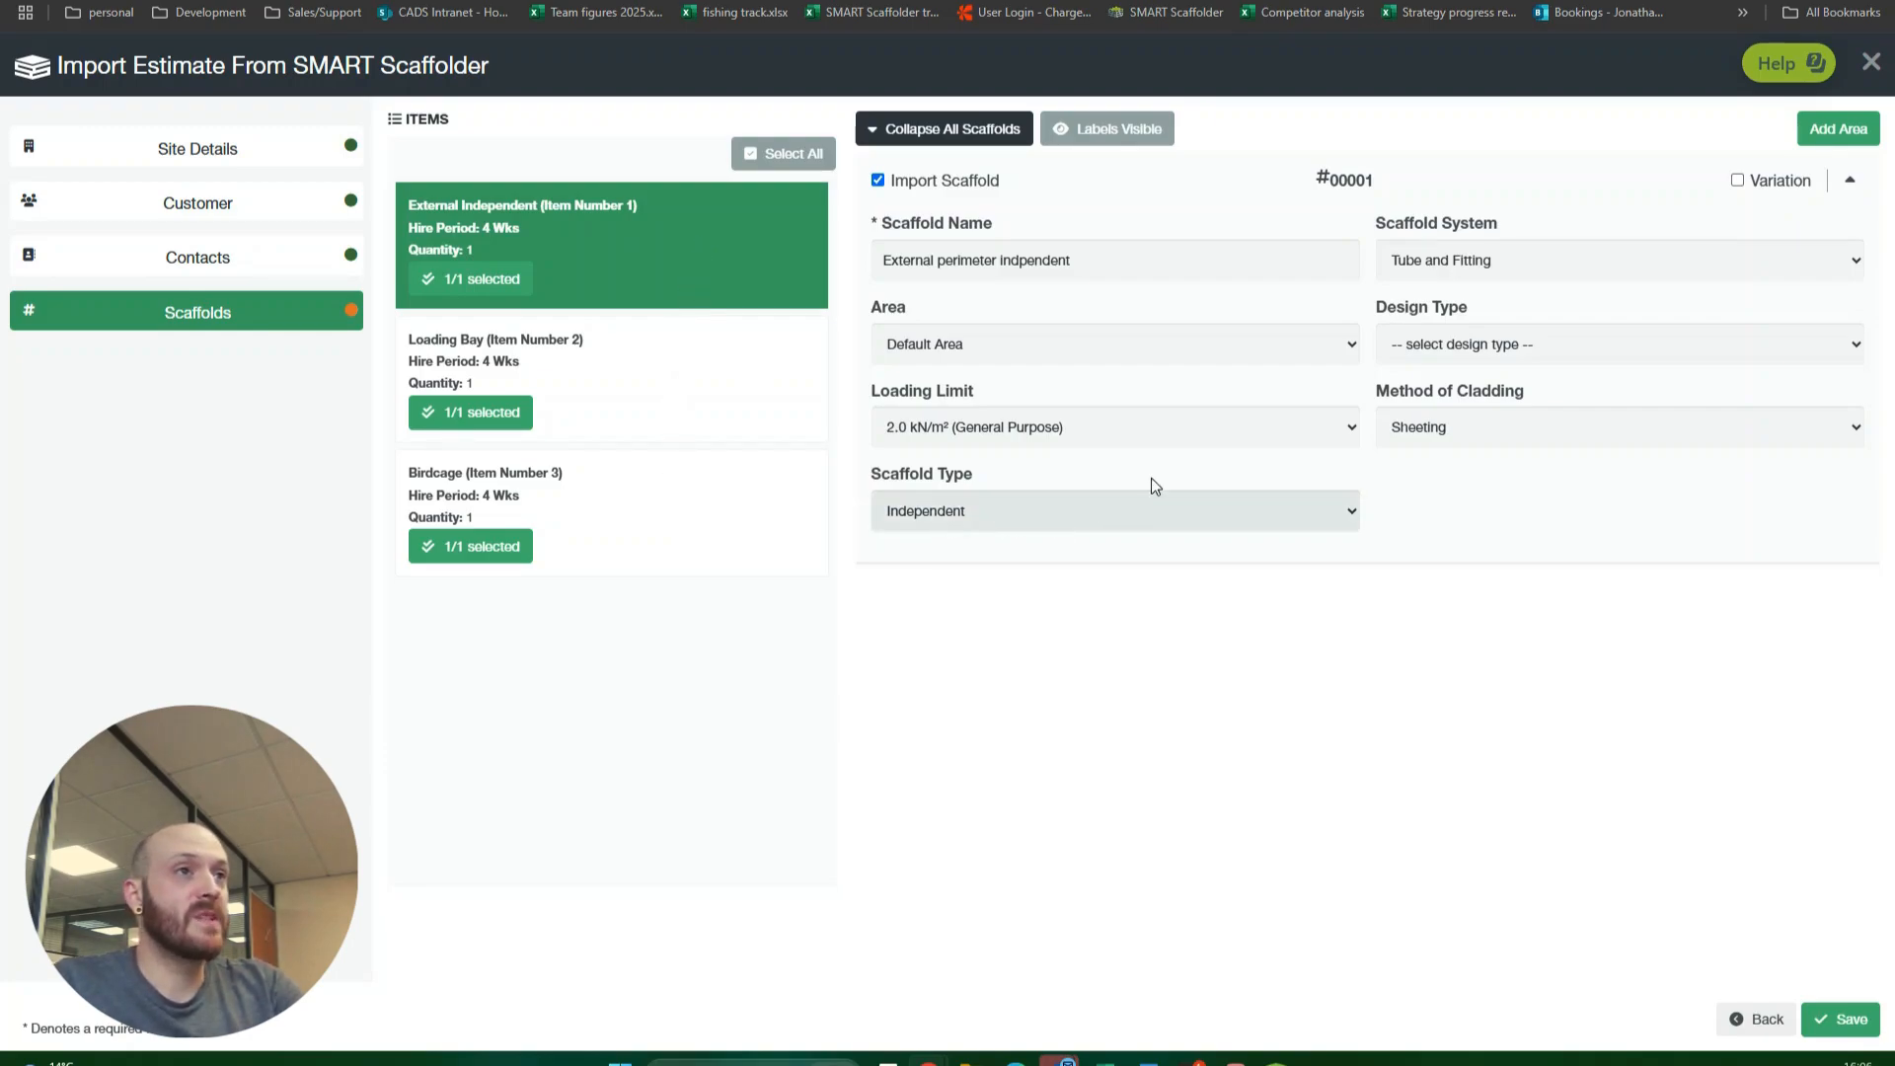
Step: Exclude the External Independent scaffold from the import, include it again and check its area options
{"action": "left_click", "coordinate": [878, 181]}
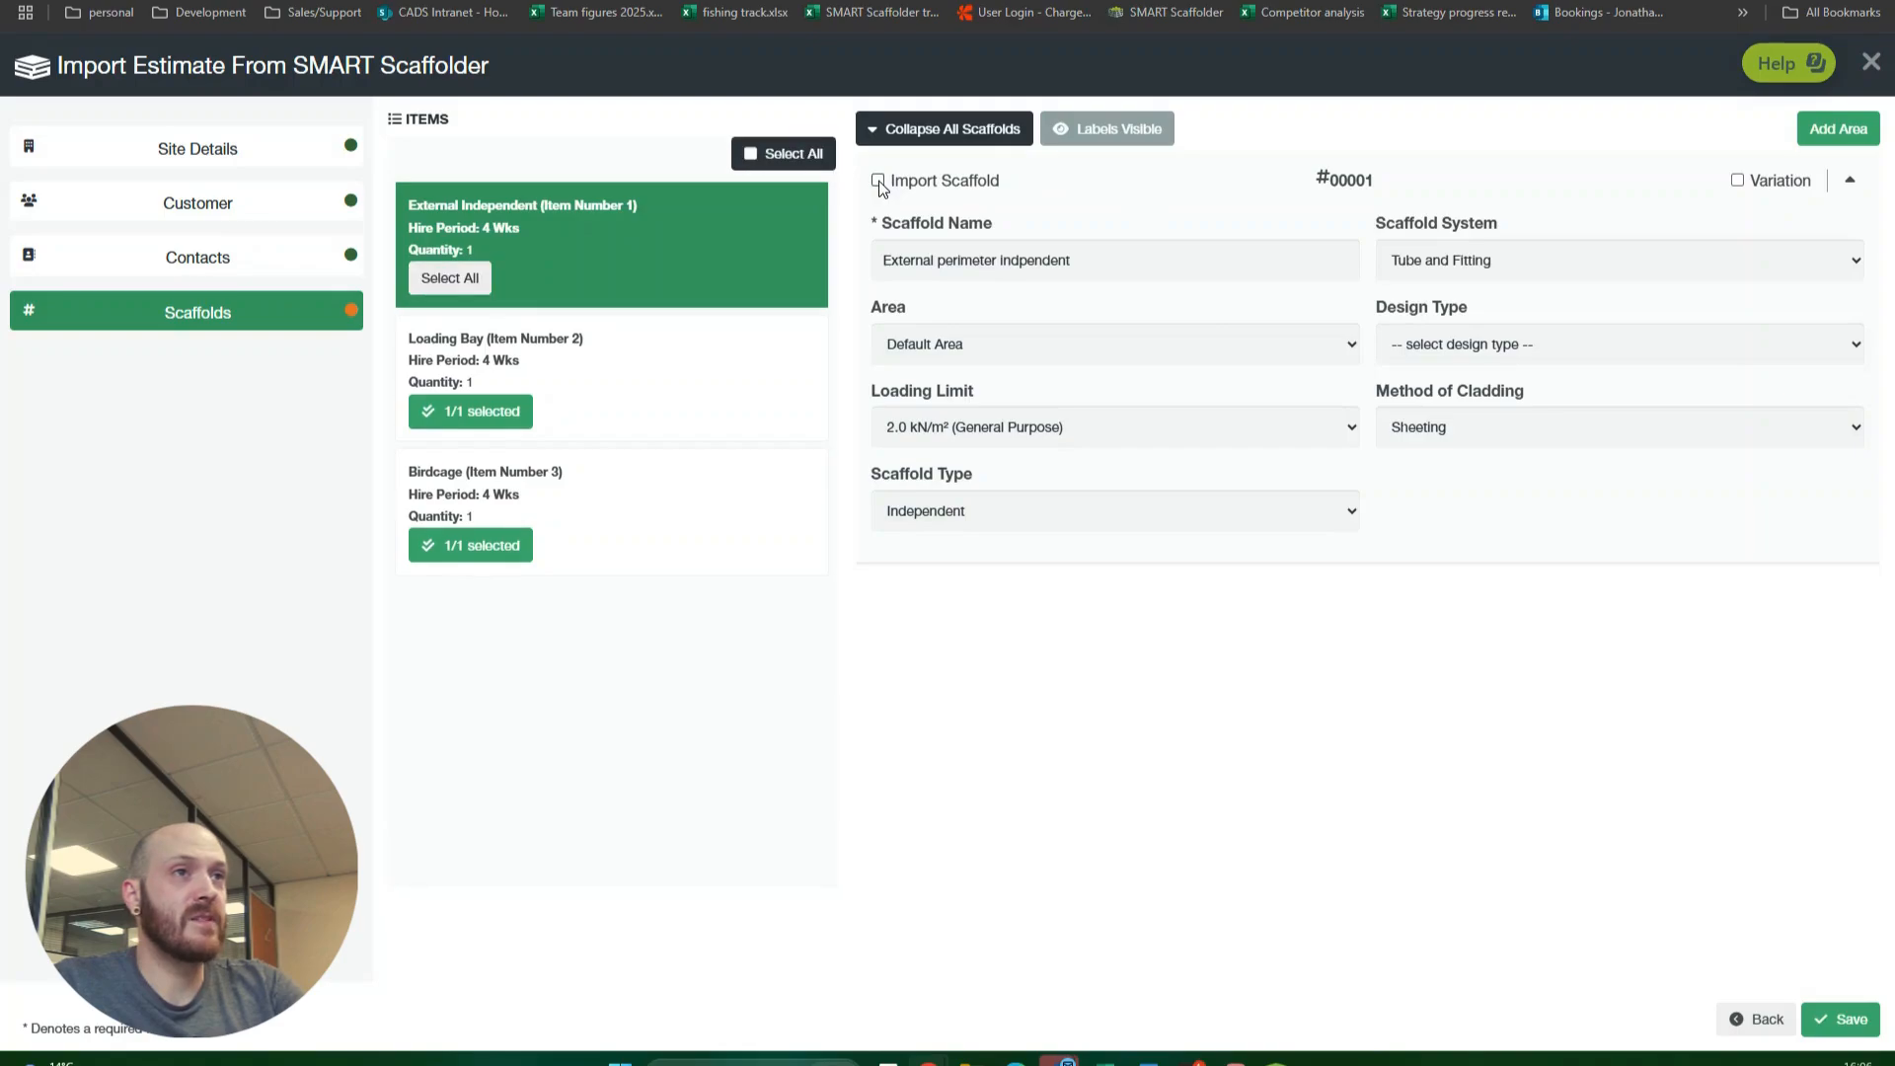
{"action": "left_click", "coordinate": [878, 180]}
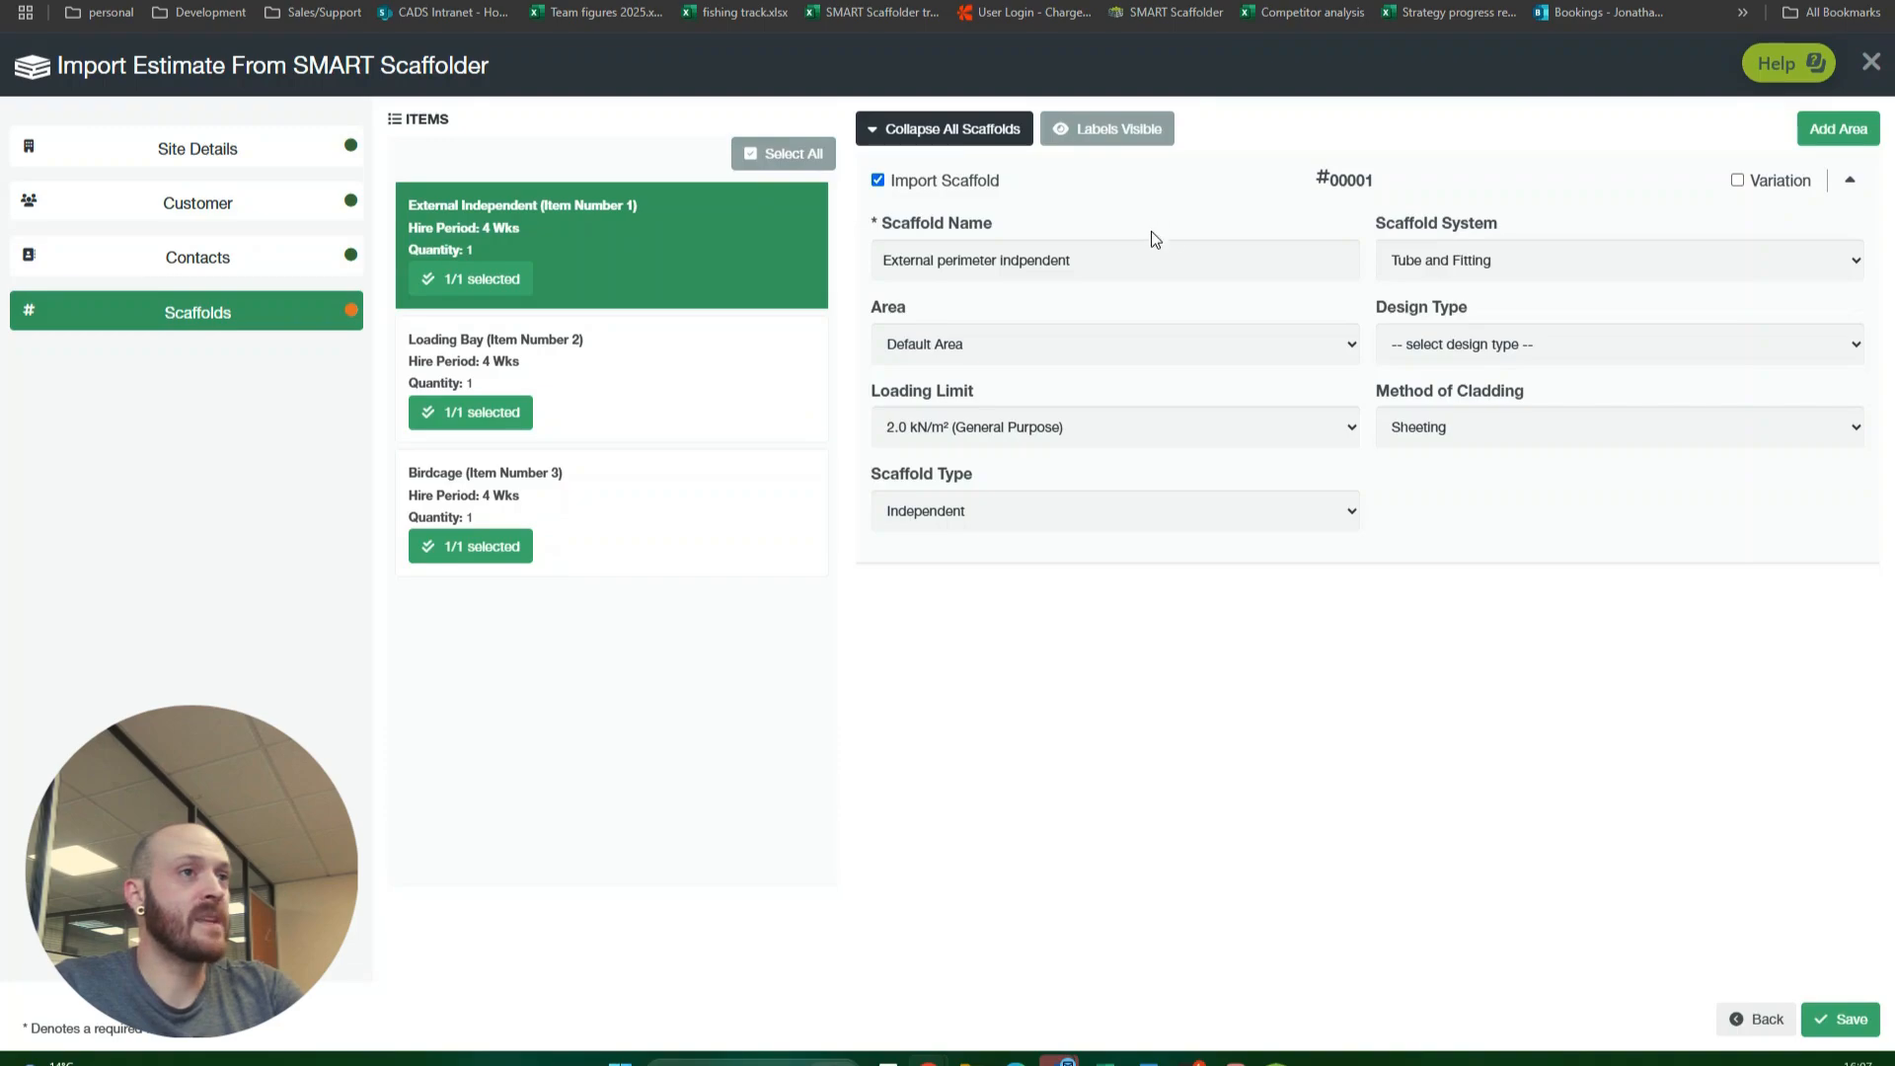
{"action": "left_click", "coordinate": [1351, 347]}
{"action": "left_click", "coordinate": [1342, 341]}
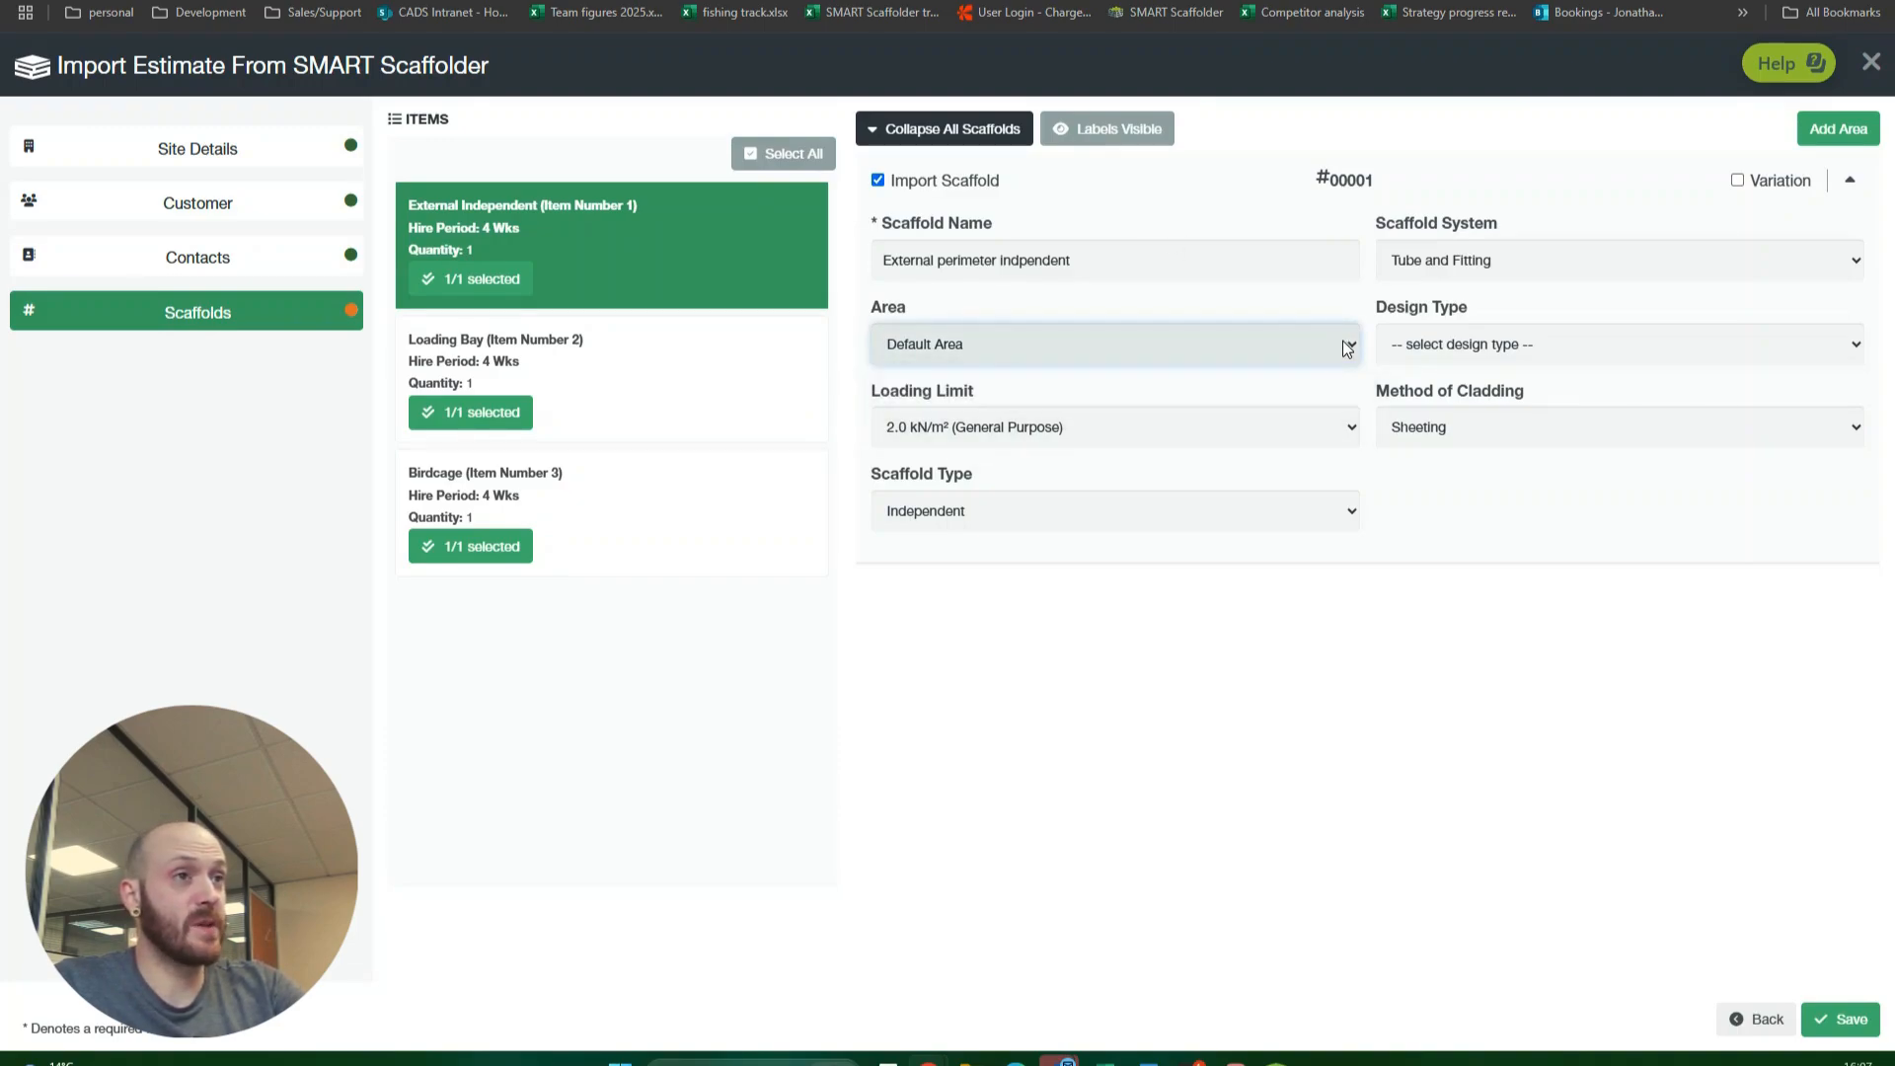
Step: Add two site areas named "external scaffolds" and "Internal scaffolds"
{"action": "left_click", "coordinate": [1830, 135]}
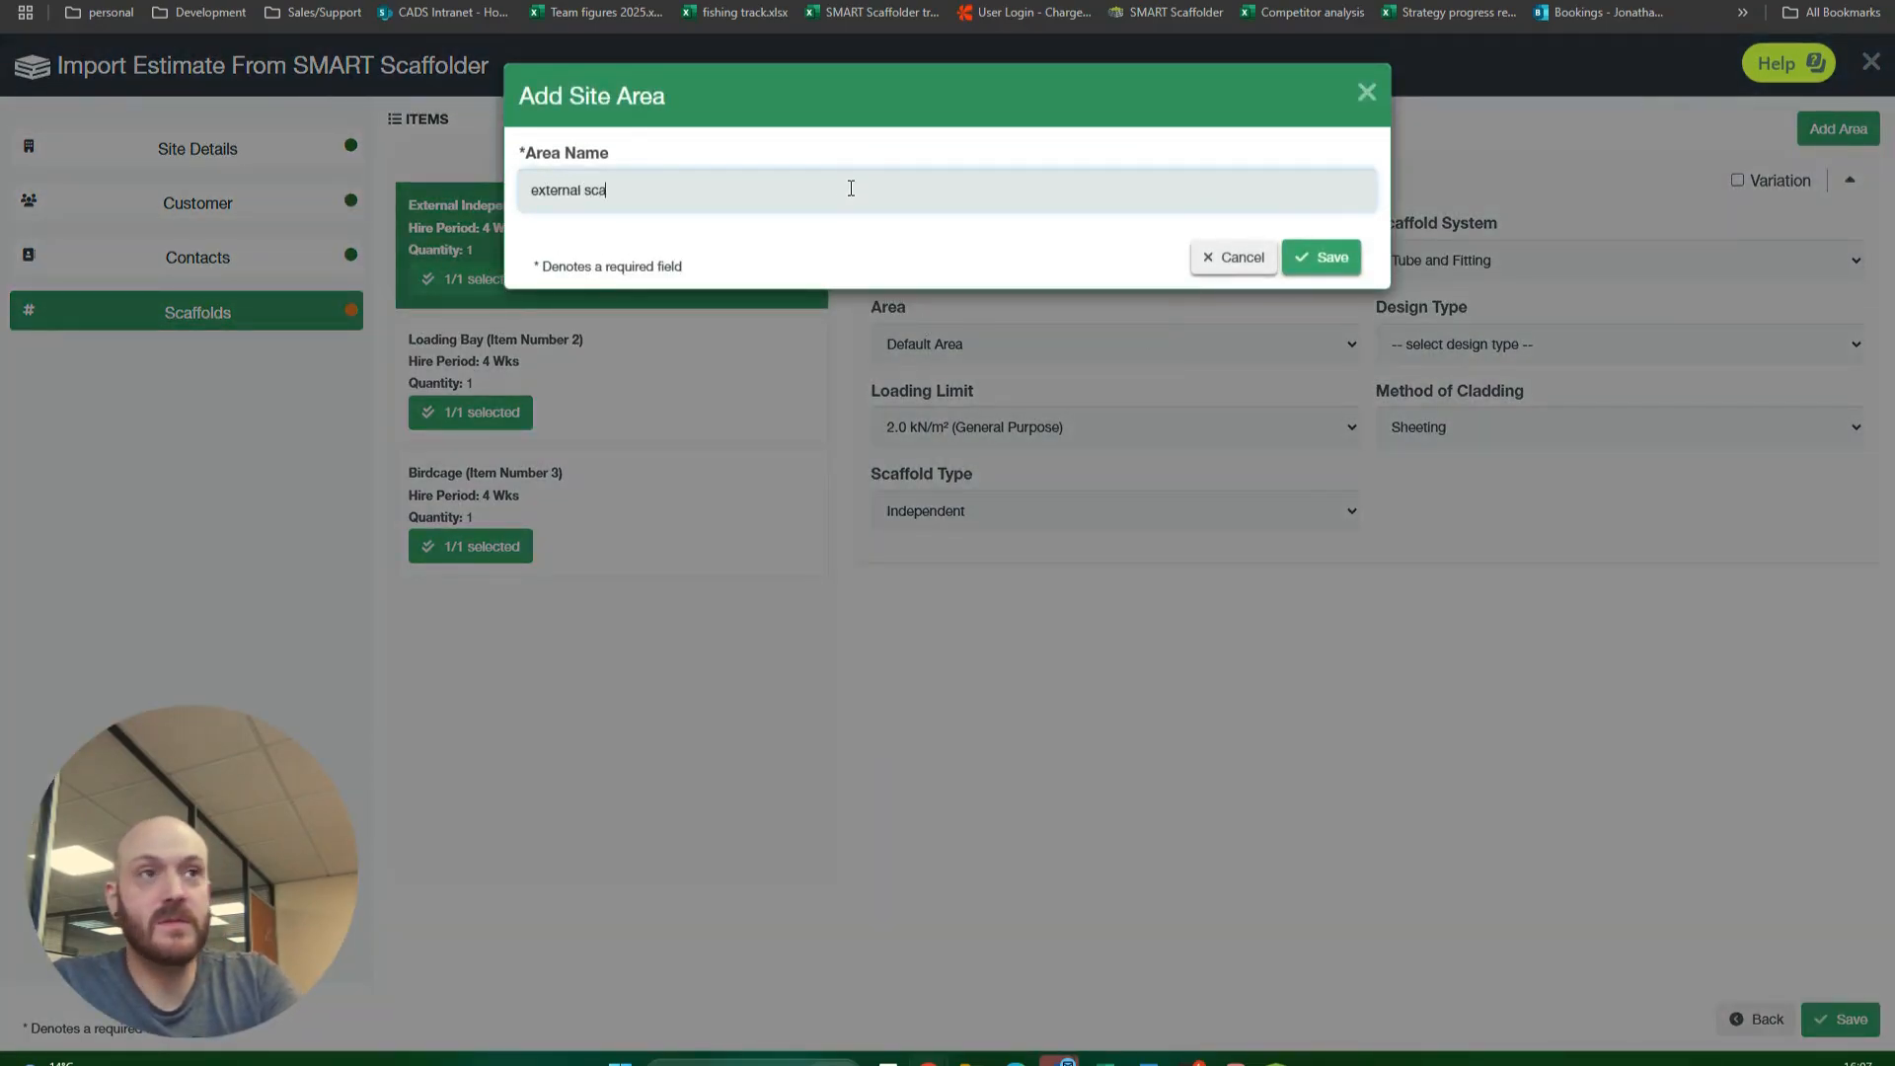
{"action": "left_click", "coordinate": [1321, 258]}
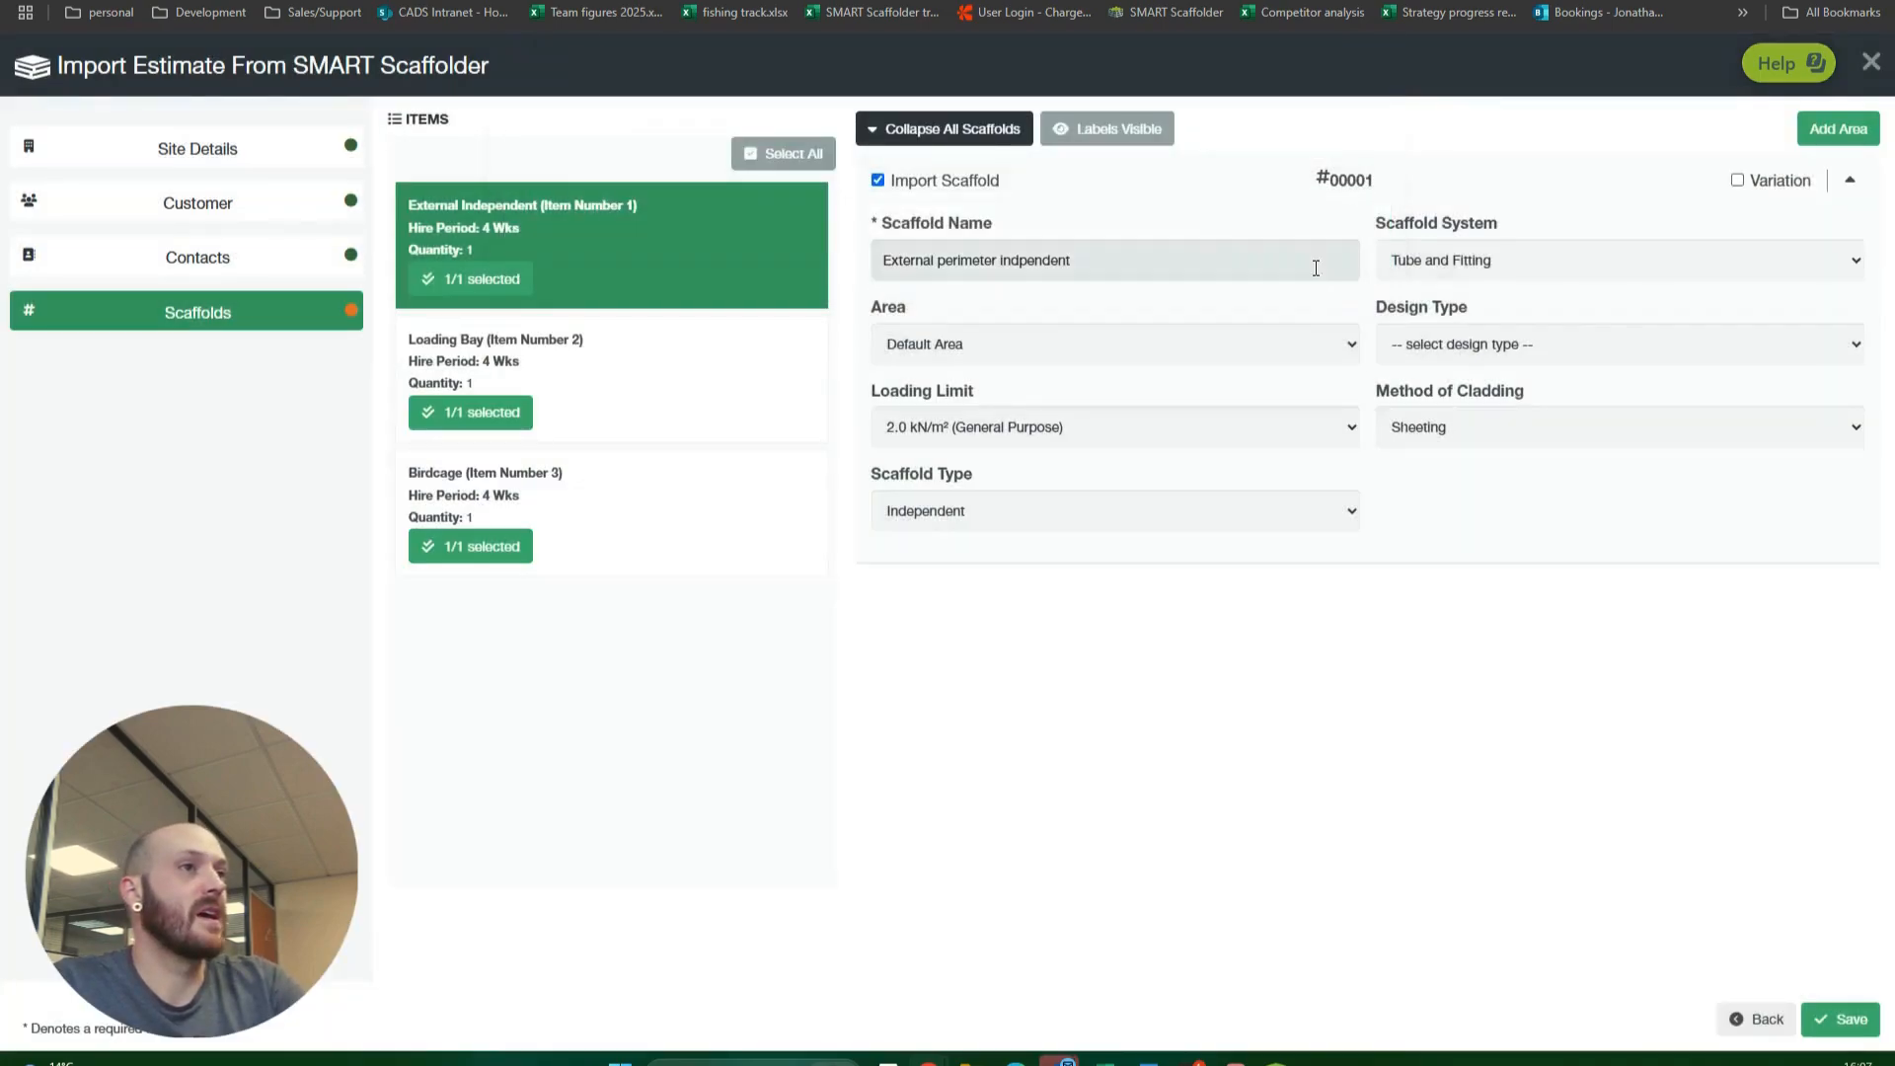
{"action": "left_click", "coordinate": [1826, 128]}
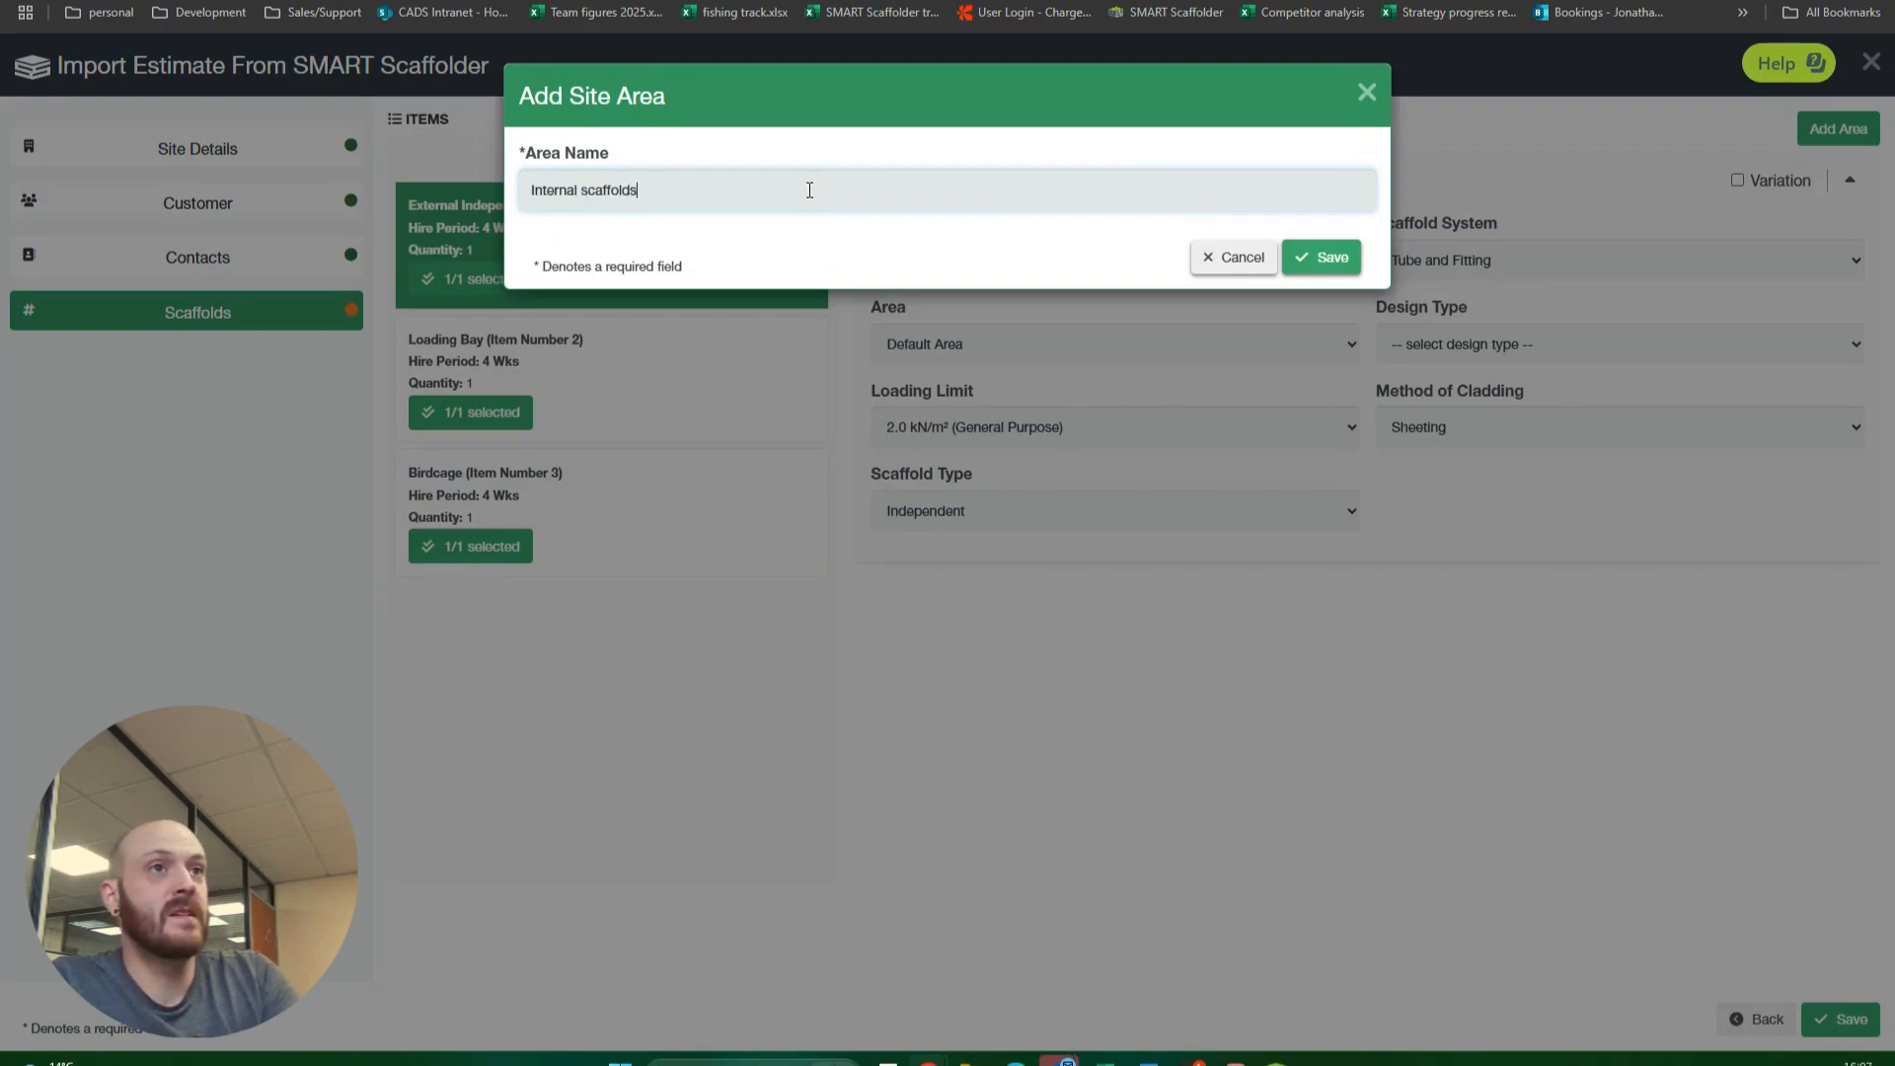
{"action": "left_click", "coordinate": [1321, 257]}
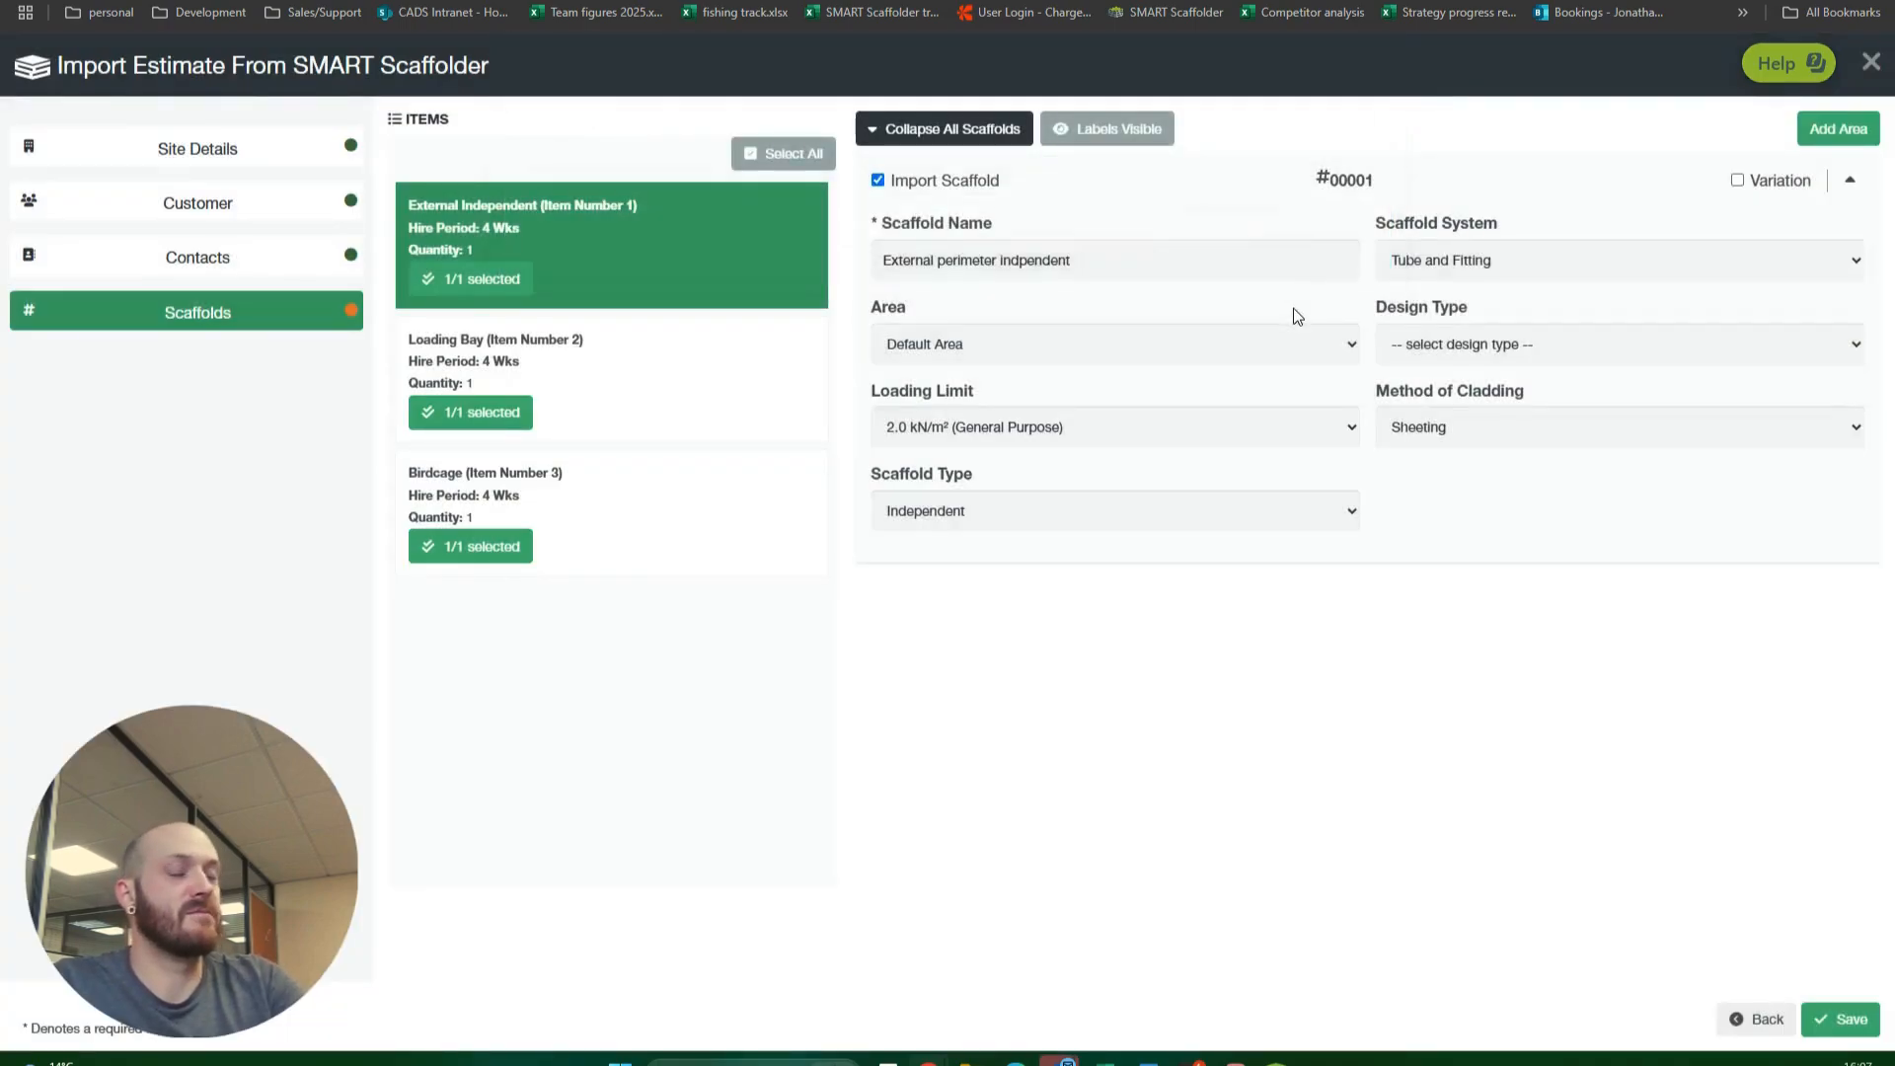
Step: Assign the External Independent and Loading Bay scaffolds to the "external scaffolds" area
{"action": "left_click", "coordinate": [1224, 343]}
{"action": "left_click", "coordinate": [1145, 403]}
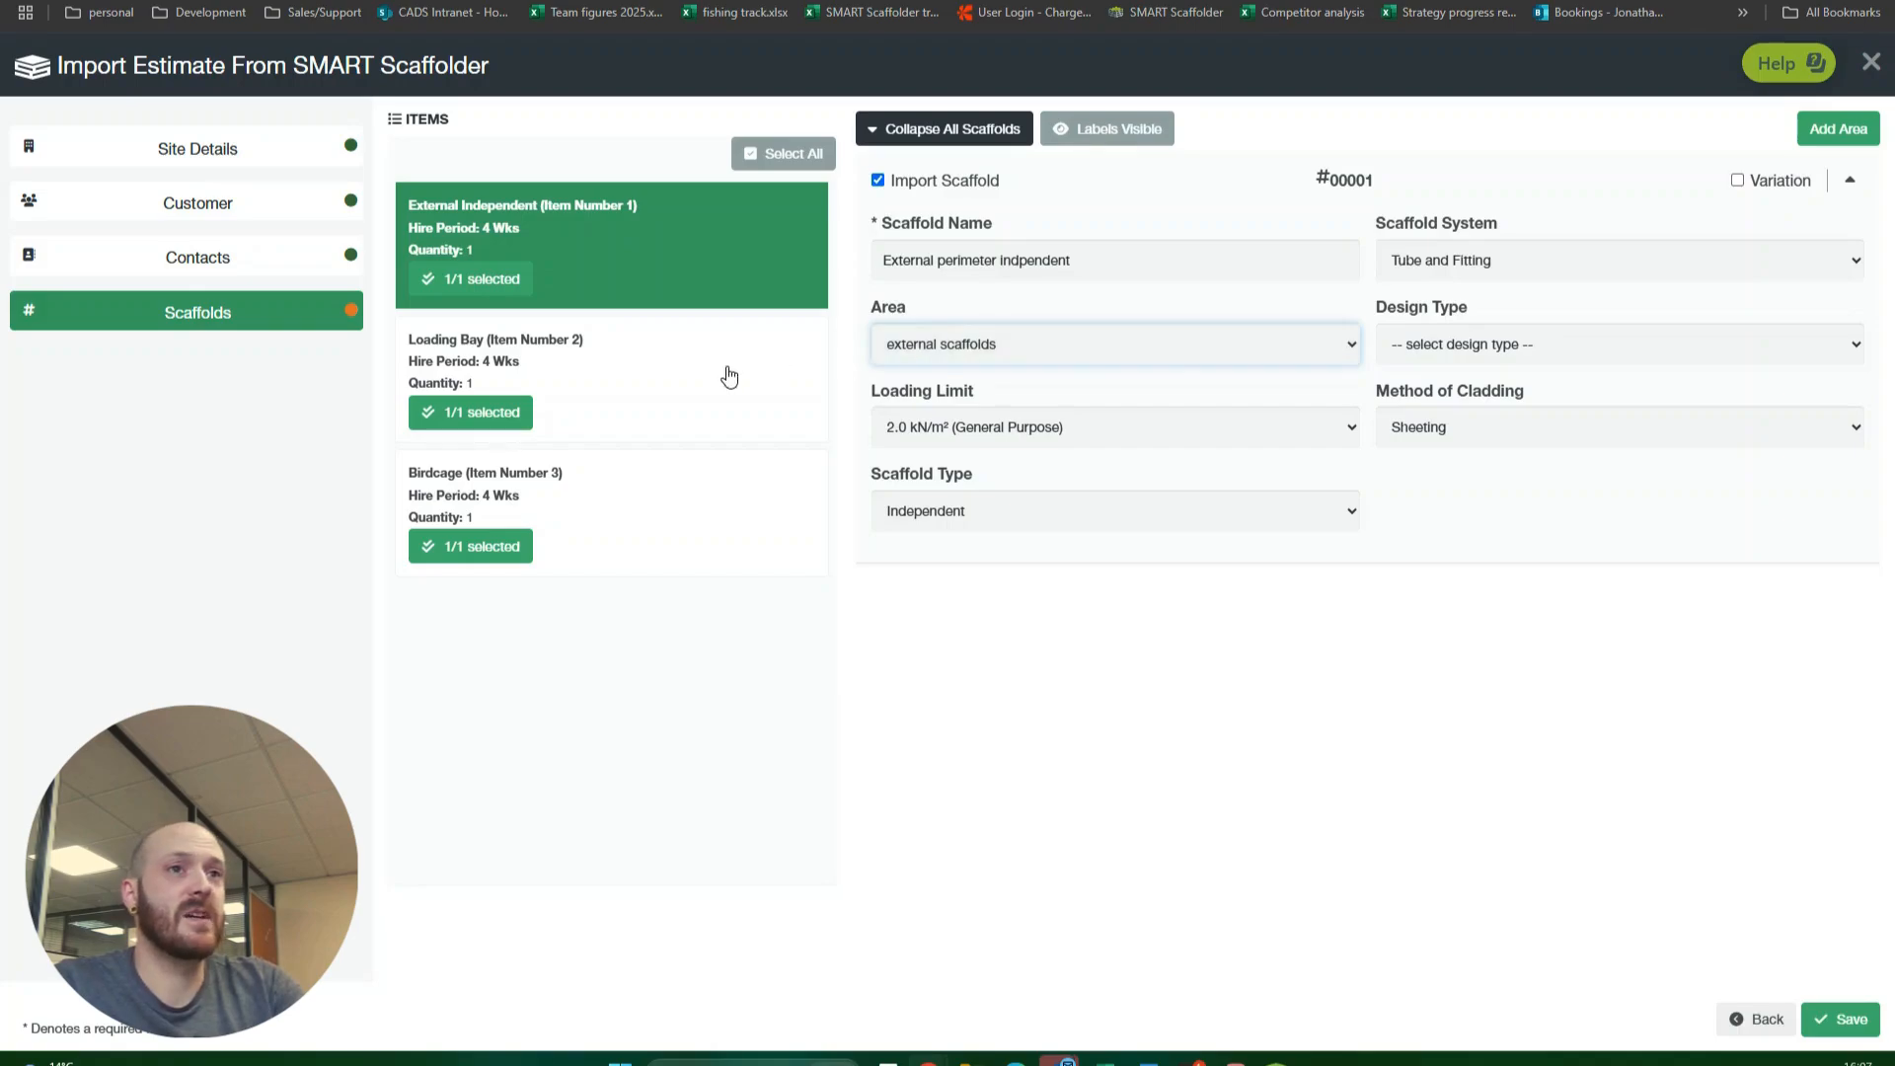
{"action": "left_click", "coordinate": [690, 384]}
{"action": "left_click", "coordinate": [1033, 345]}
{"action": "left_click", "coordinate": [1014, 401]}
Step: Assign the Birdcage scaffold to the "Internal scaffolds" area and save the estimate import
{"action": "left_click", "coordinate": [691, 505]}
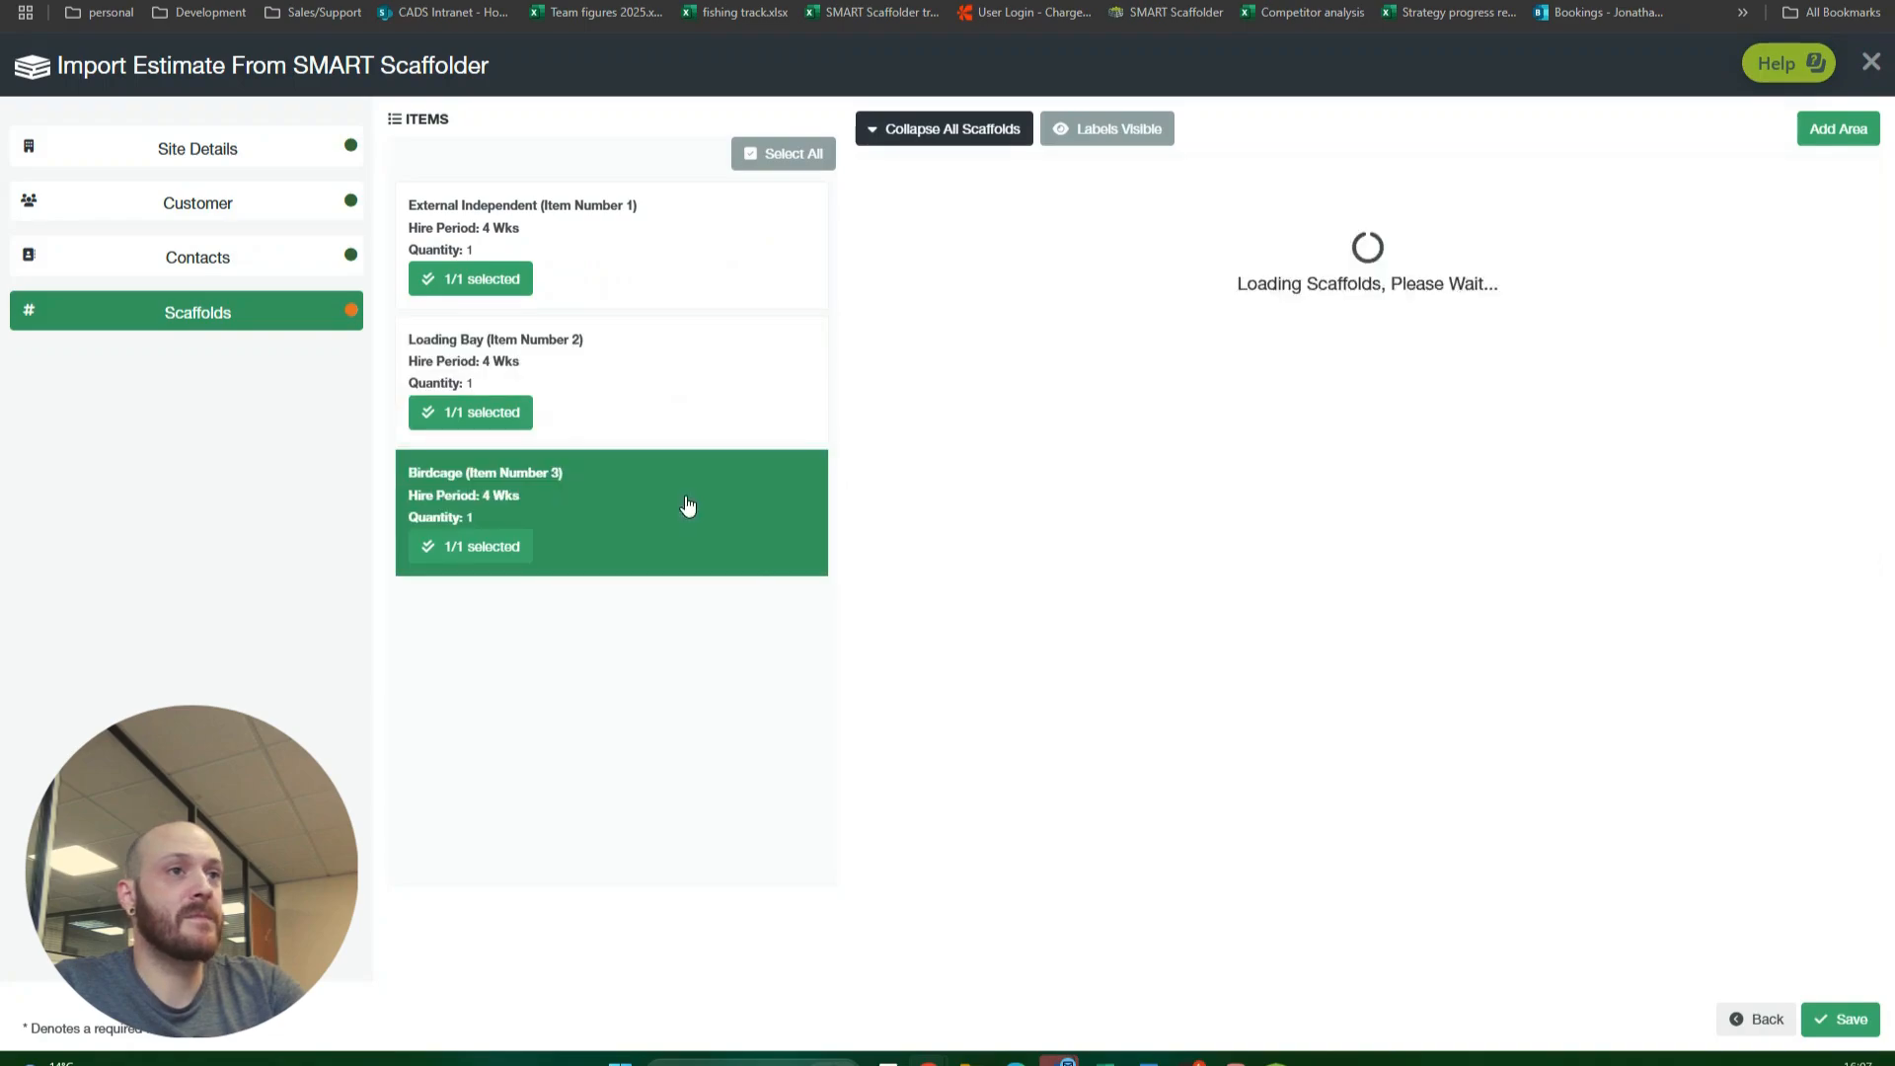
{"action": "left_click", "coordinate": [1020, 344]}
{"action": "left_click", "coordinate": [985, 425]}
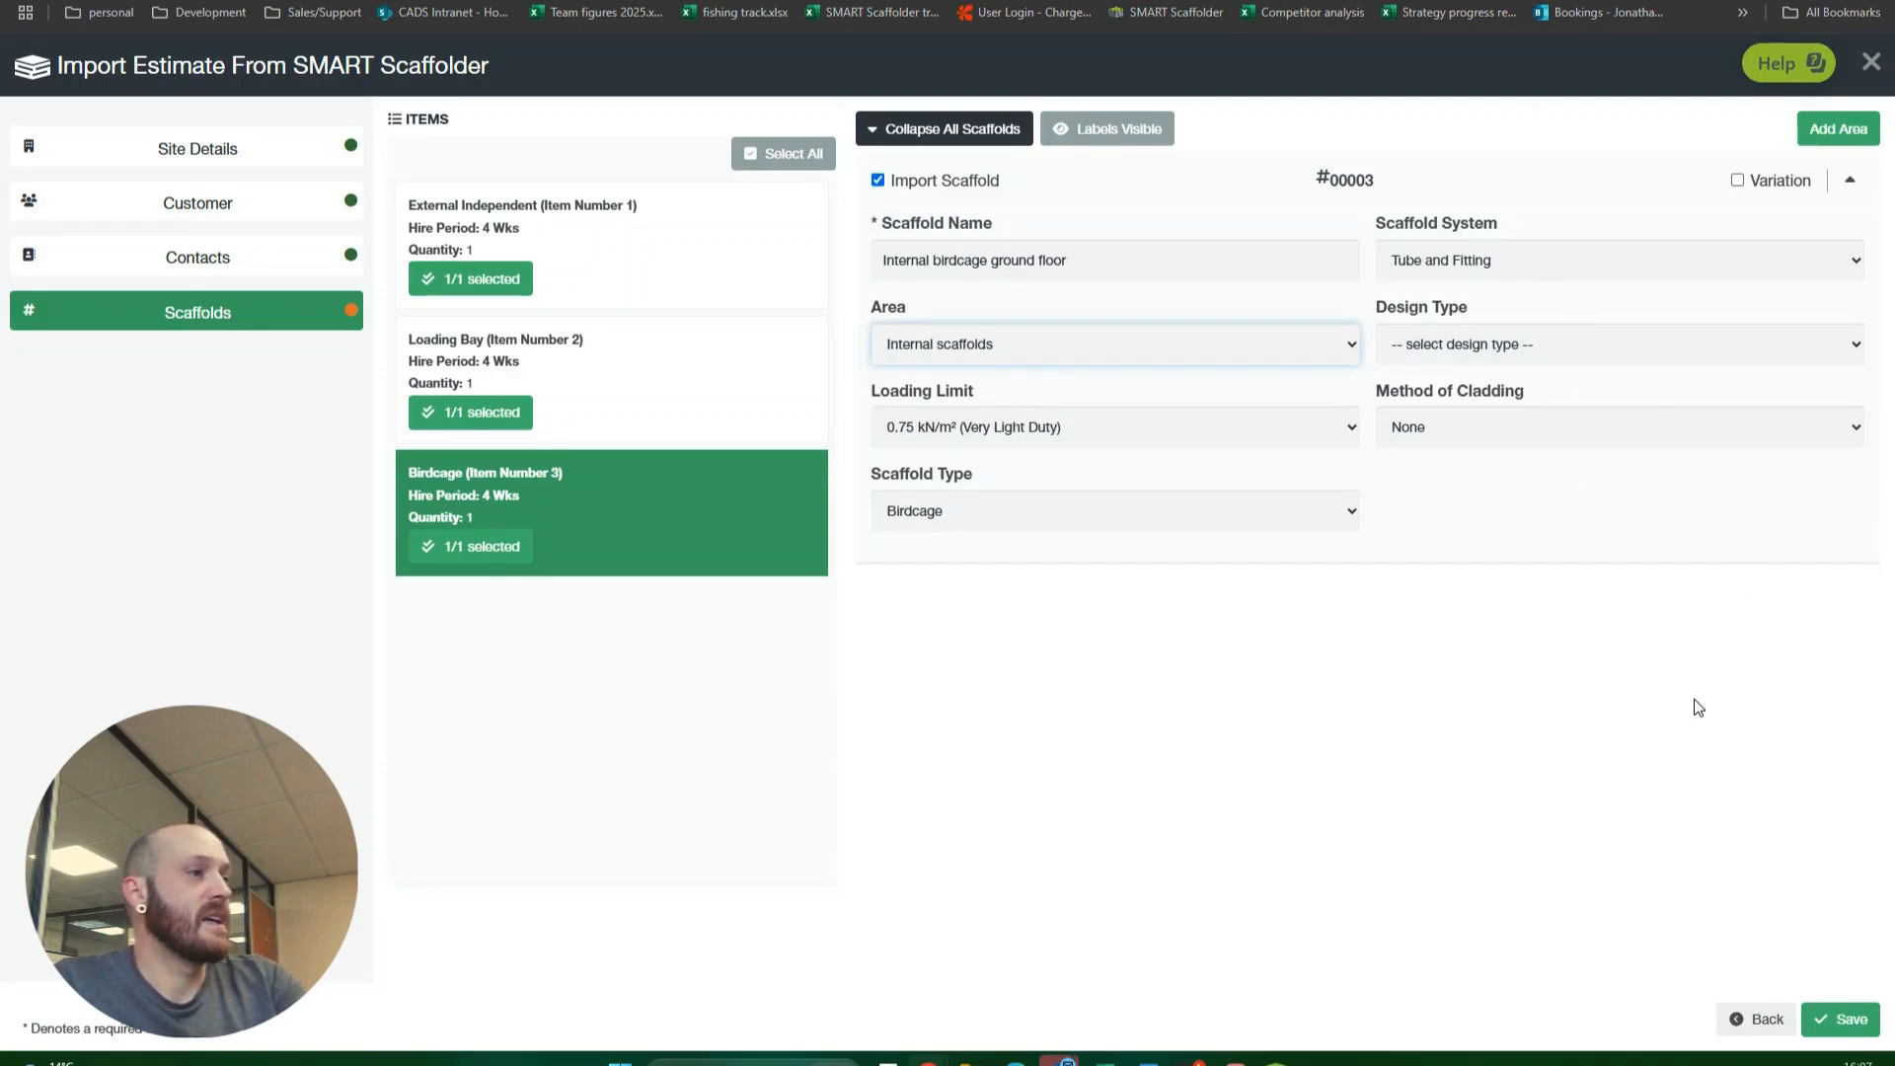
{"action": "left_click", "coordinate": [1843, 1023]}
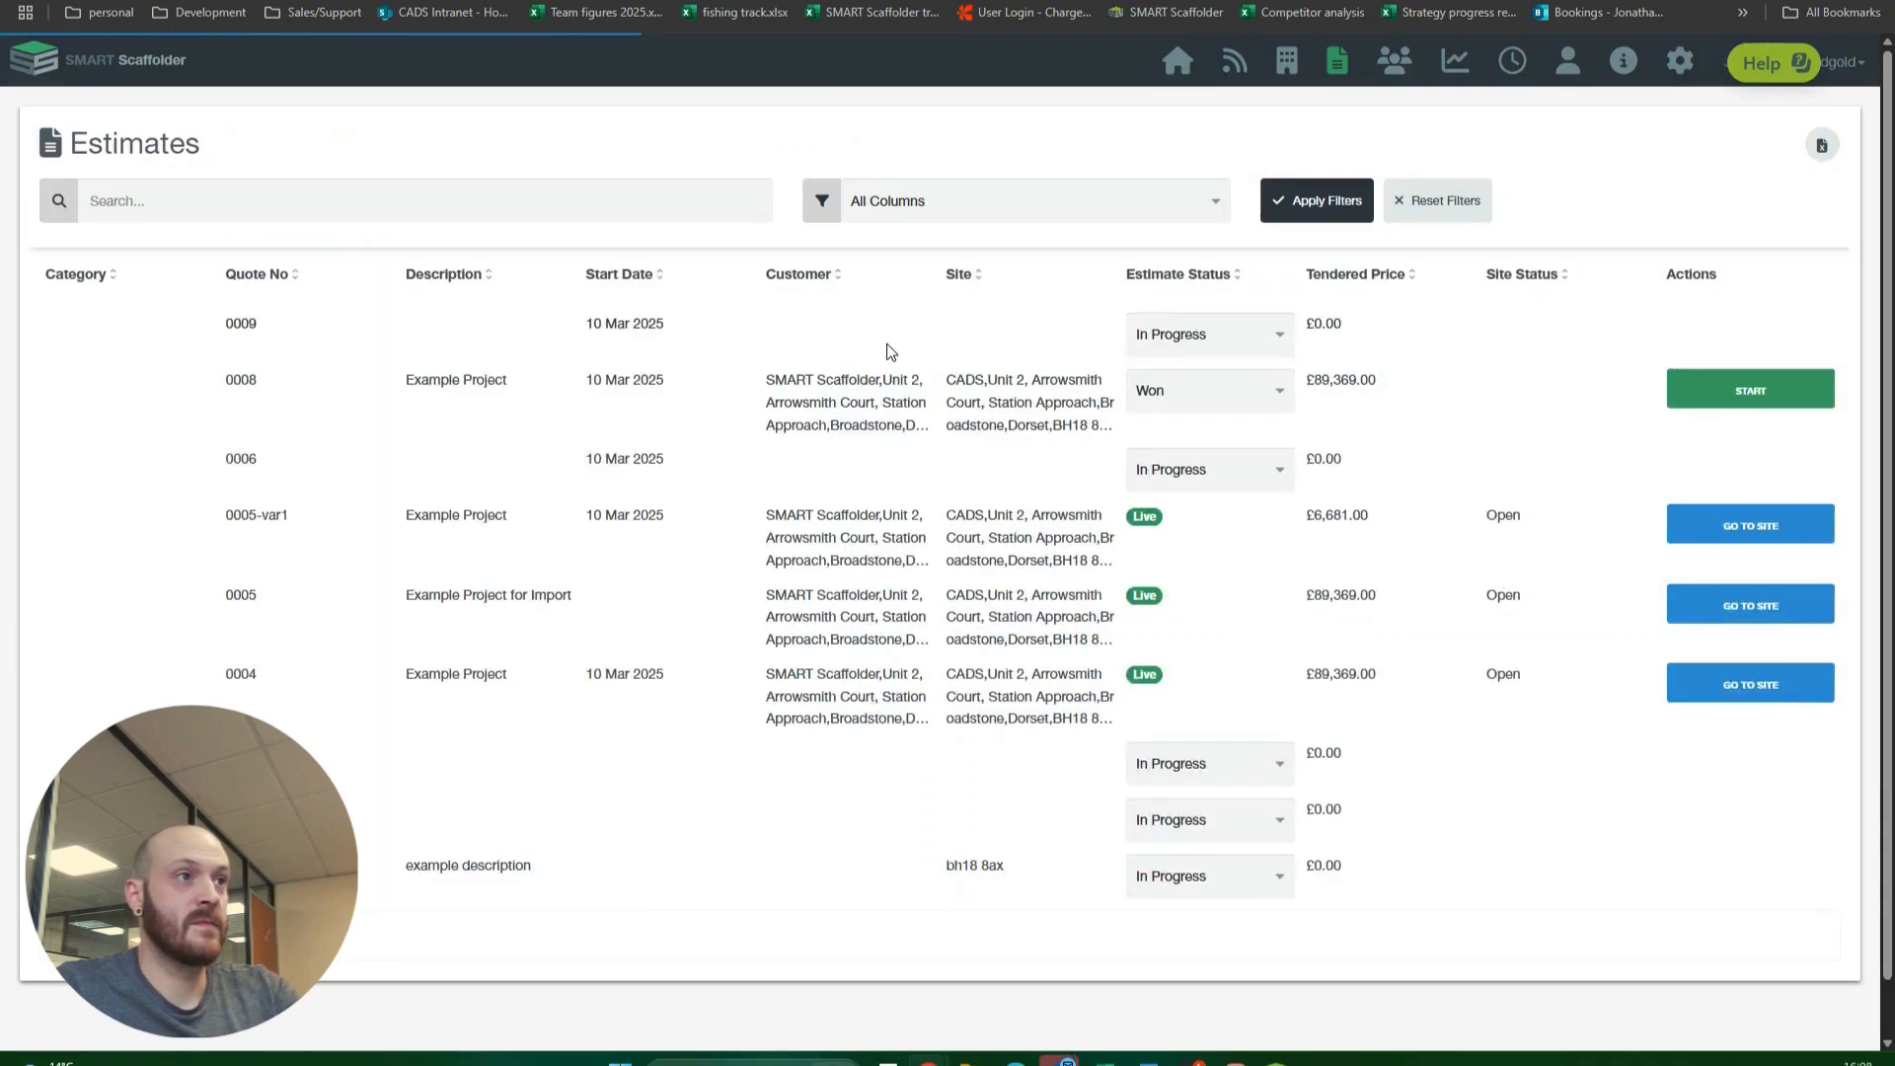
Step: Go to the newly imported CADS site and add two staff members to it
{"action": "left_click", "coordinate": [1029, 422]}
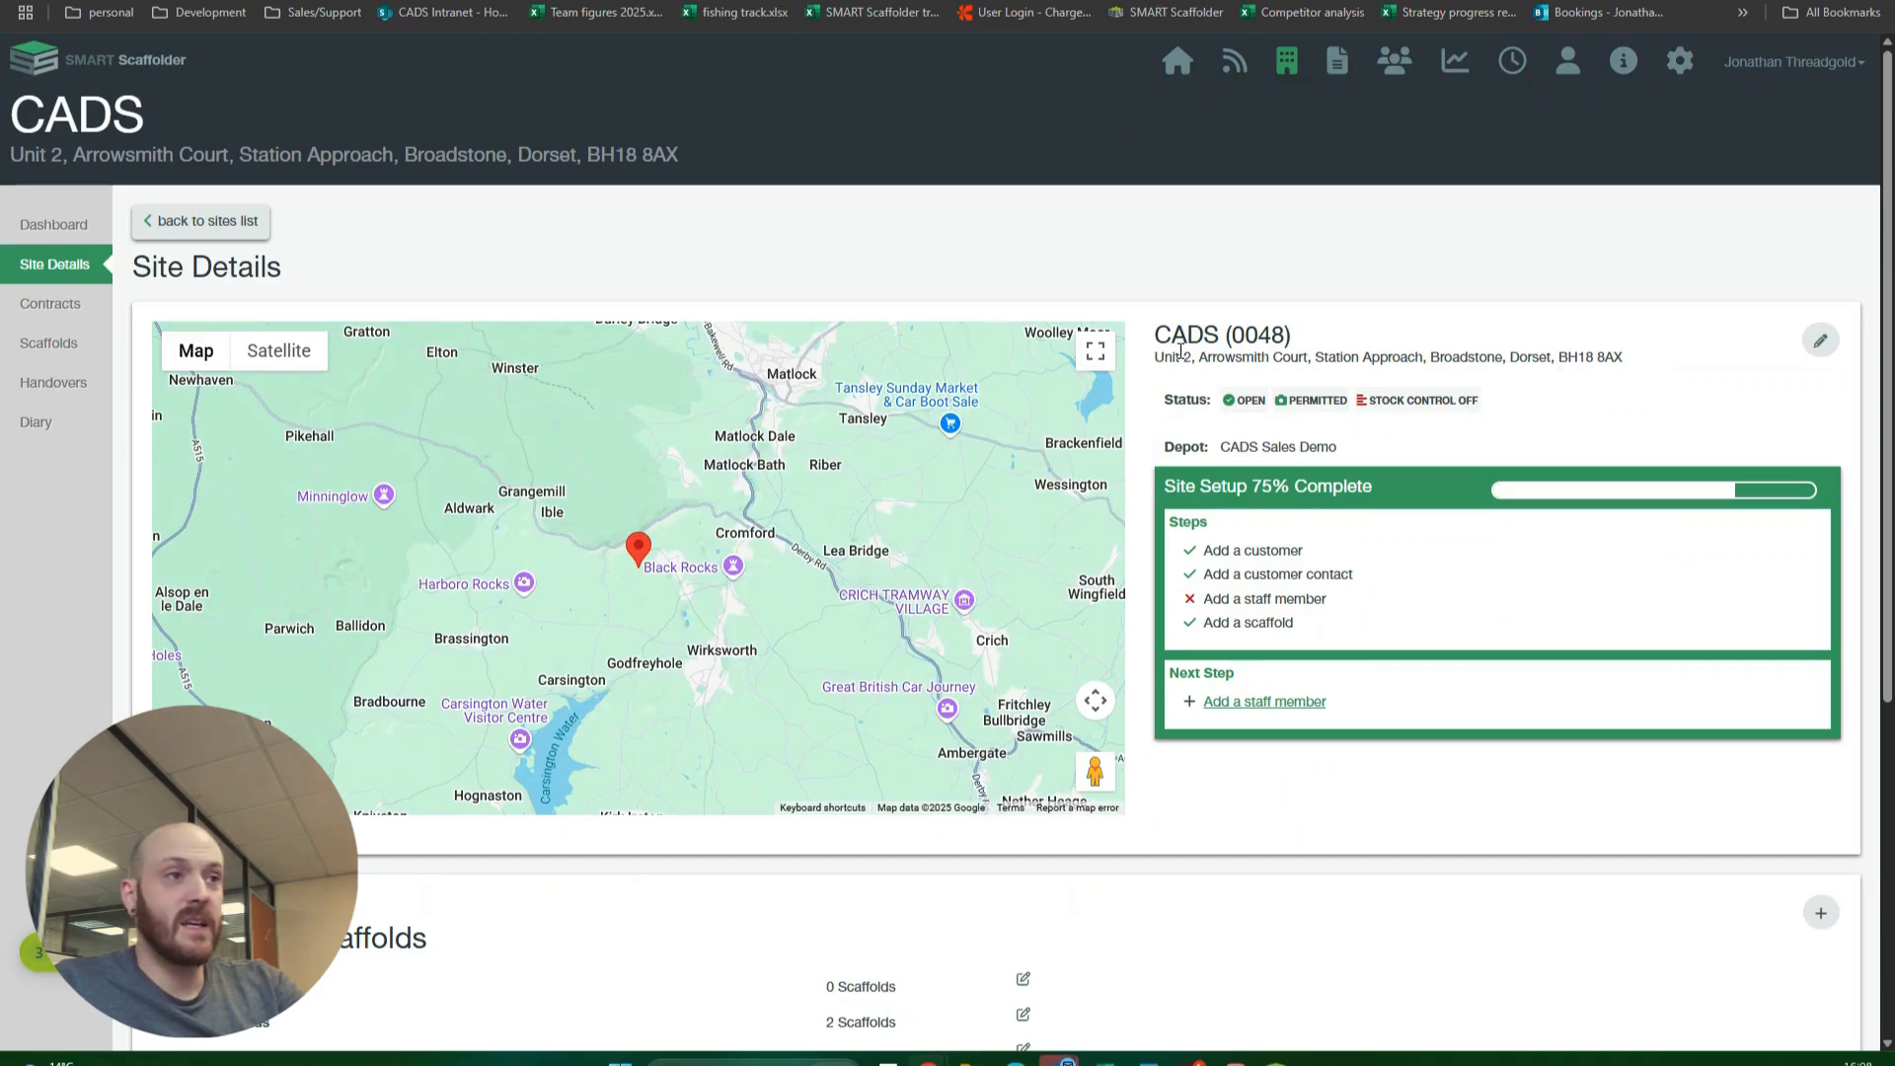
{"action": "scroll", "coordinate": [1180, 349], "scroll_direction": "down", "scroll_amount": 2}
{"action": "scroll", "coordinate": [1227, 402], "scroll_direction": "down", "scroll_amount": 2}
{"action": "scroll", "coordinate": [1226, 402], "scroll_direction": "down", "scroll_amount": 1}
{"action": "left_click", "coordinate": [983, 868]}
{"action": "left_click", "coordinate": [634, 253]}
{"action": "left_click", "coordinate": [671, 168]}
{"action": "left_click", "coordinate": [1323, 357]}
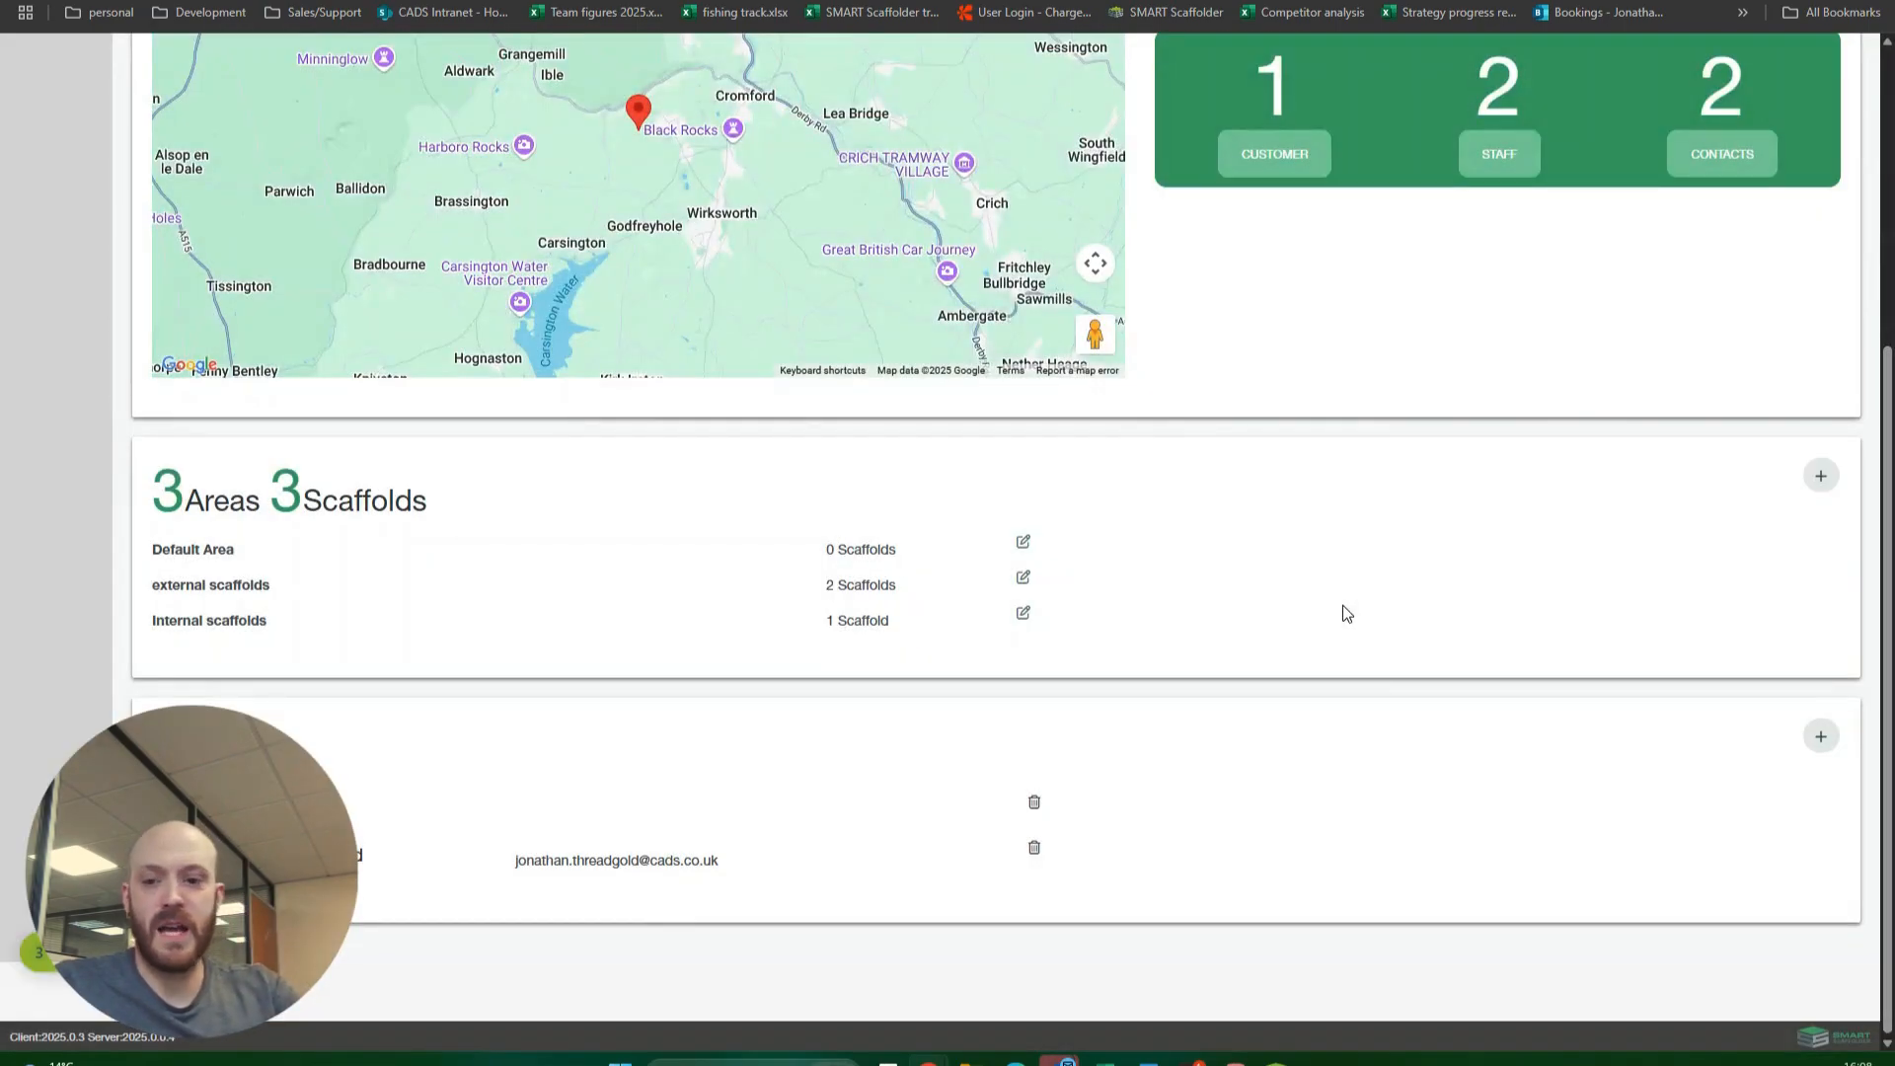
Step: Open the site's contracts and review the customer contacts of Example Contract Demo
{"action": "scroll", "coordinate": [1294, 383], "scroll_direction": "up", "scroll_amount": 5}
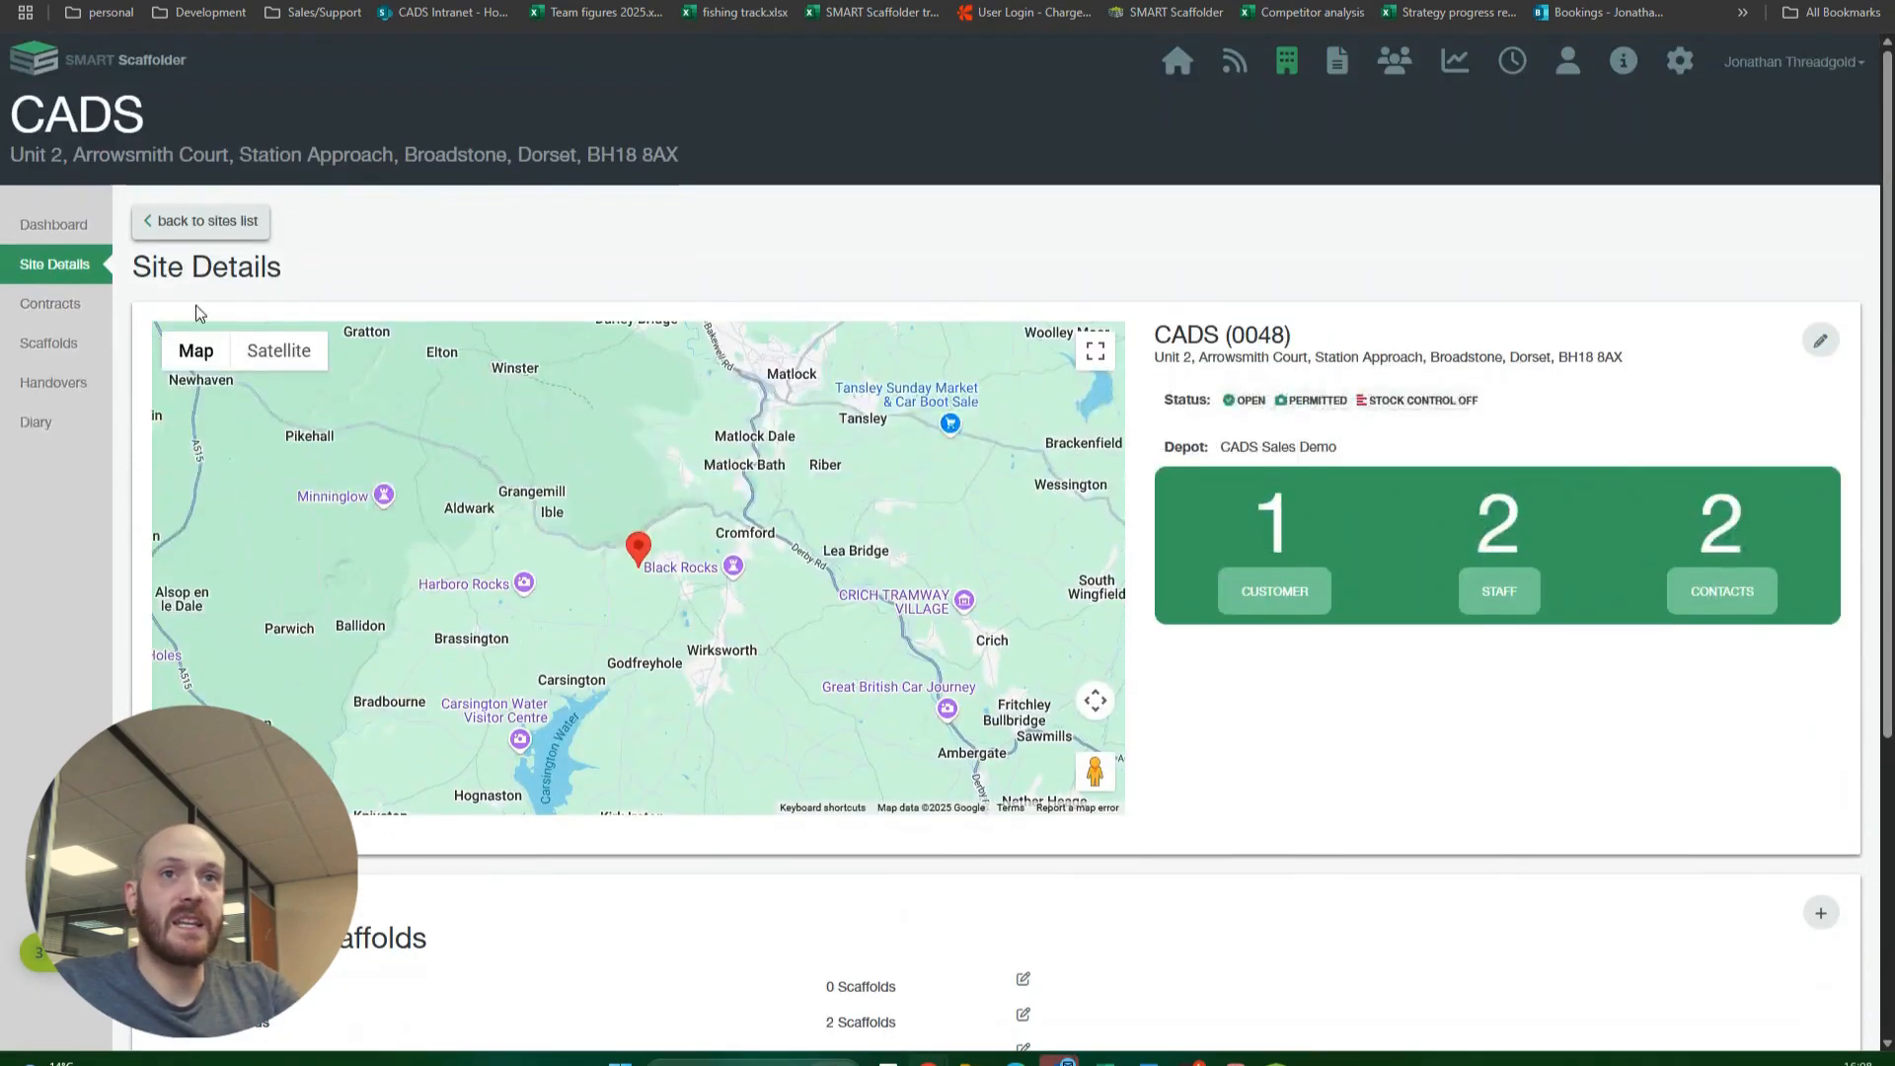
{"action": "left_click", "coordinate": [69, 316]}
{"action": "left_click", "coordinate": [296, 481]}
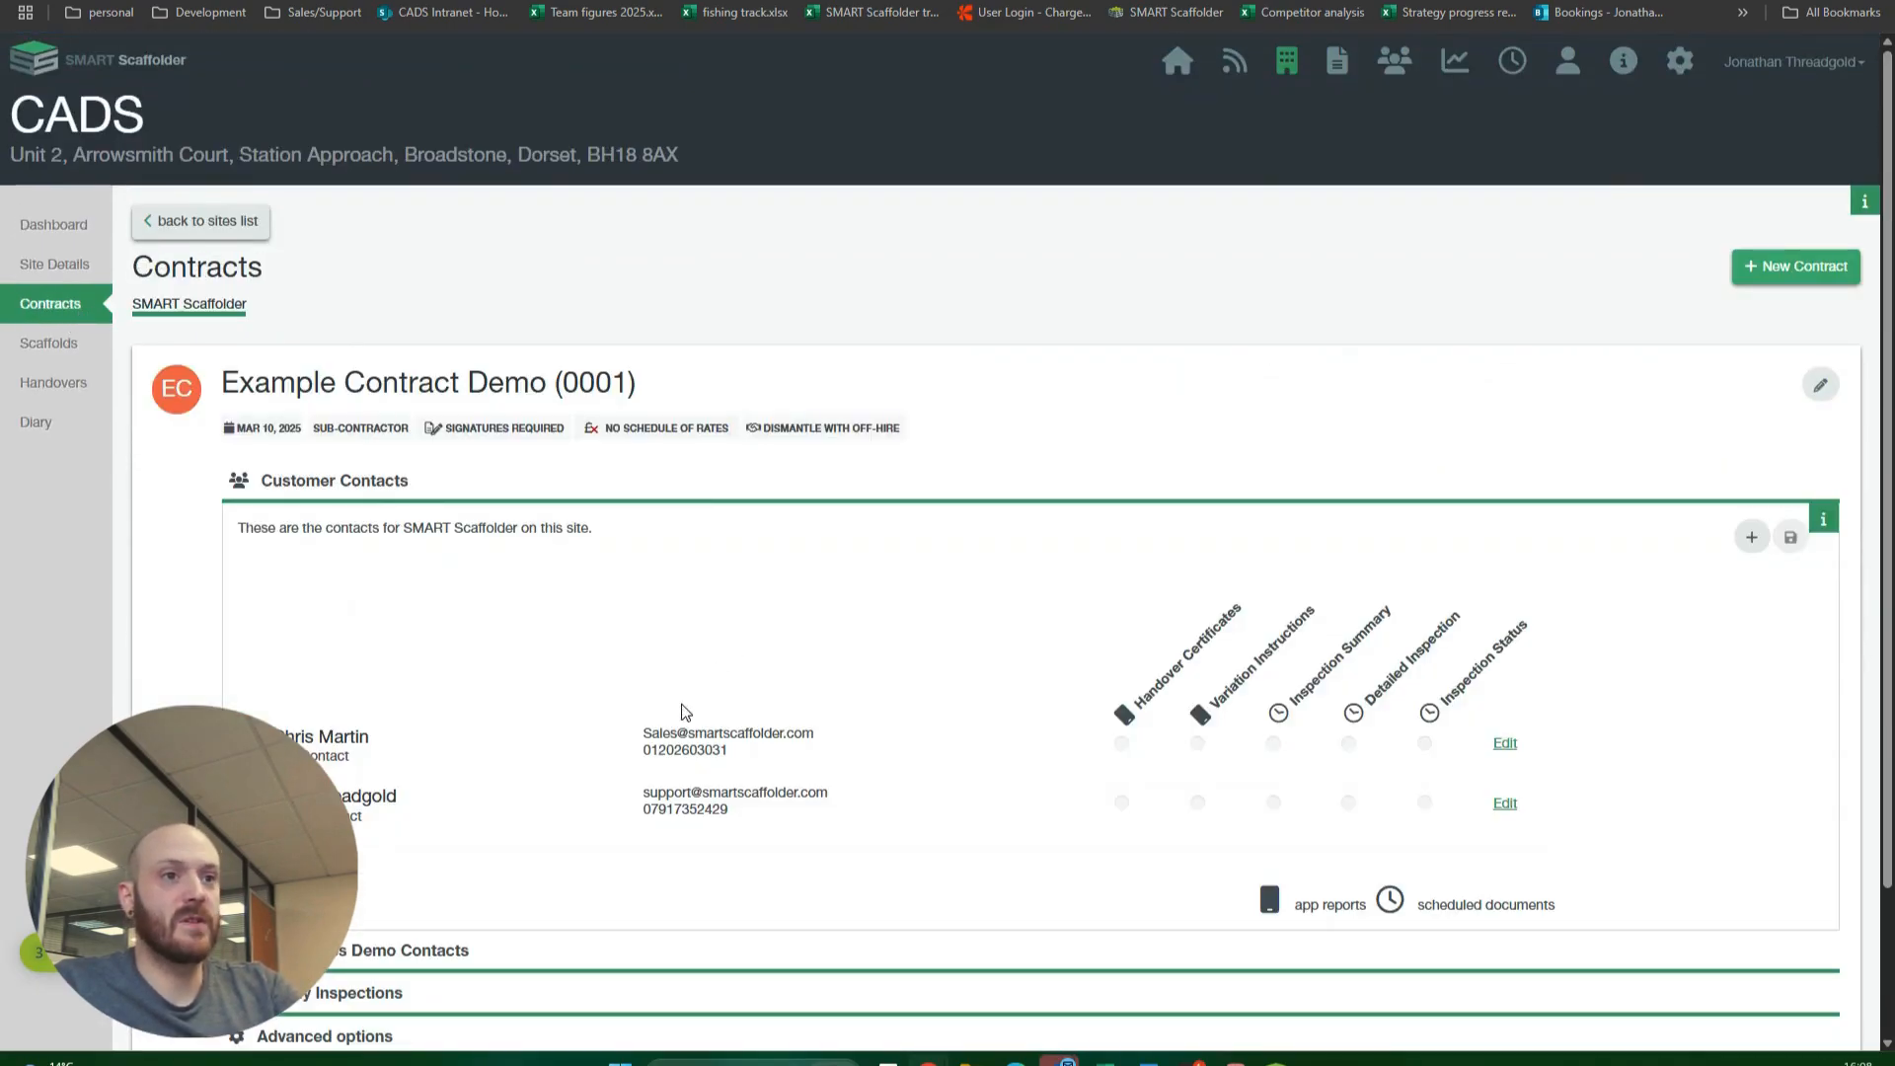
{"action": "left_click", "coordinate": [321, 484]}
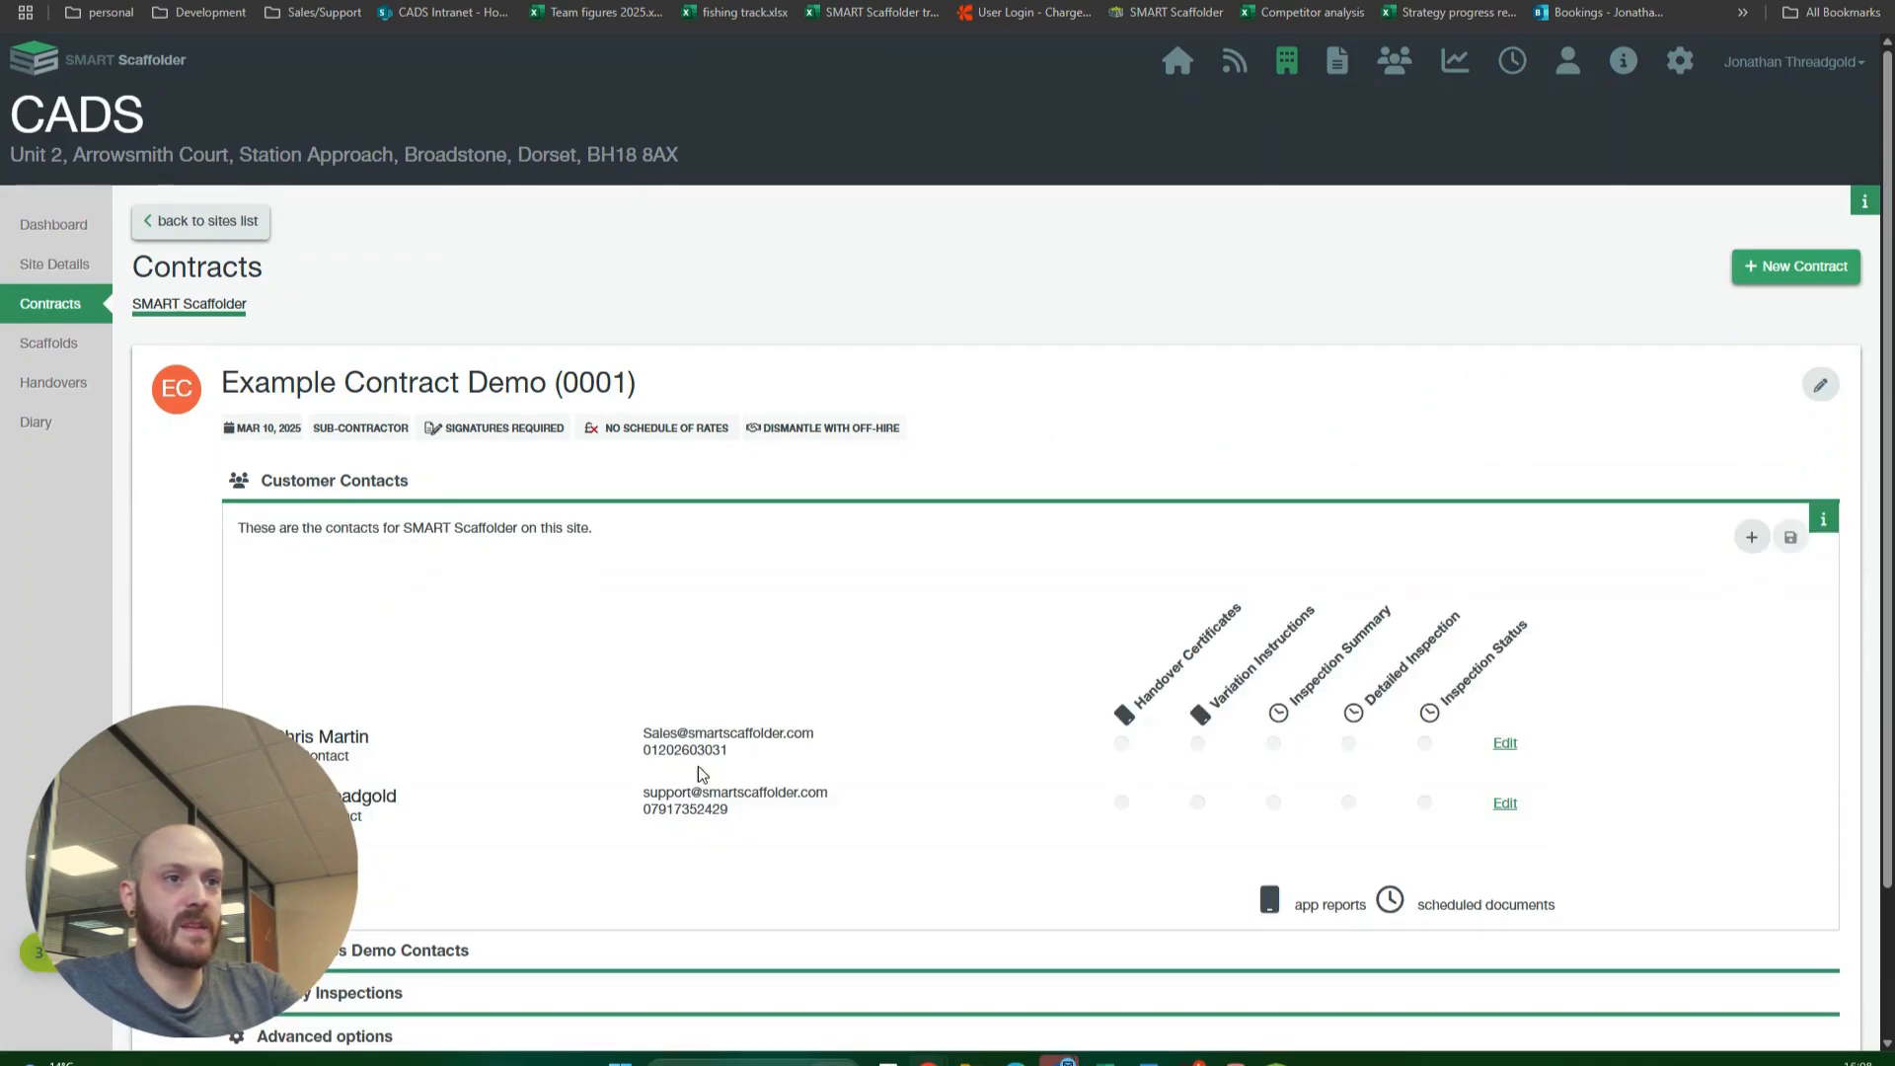
Step: Enable Handover Certificates and Inspection Summary for both customer contacts of Example Contract Demo and save the changes
{"action": "left_click", "coordinate": [1121, 742]}
{"action": "left_click", "coordinate": [1121, 801]}
{"action": "left_click", "coordinate": [1273, 742]}
{"action": "left_click", "coordinate": [1273, 801]}
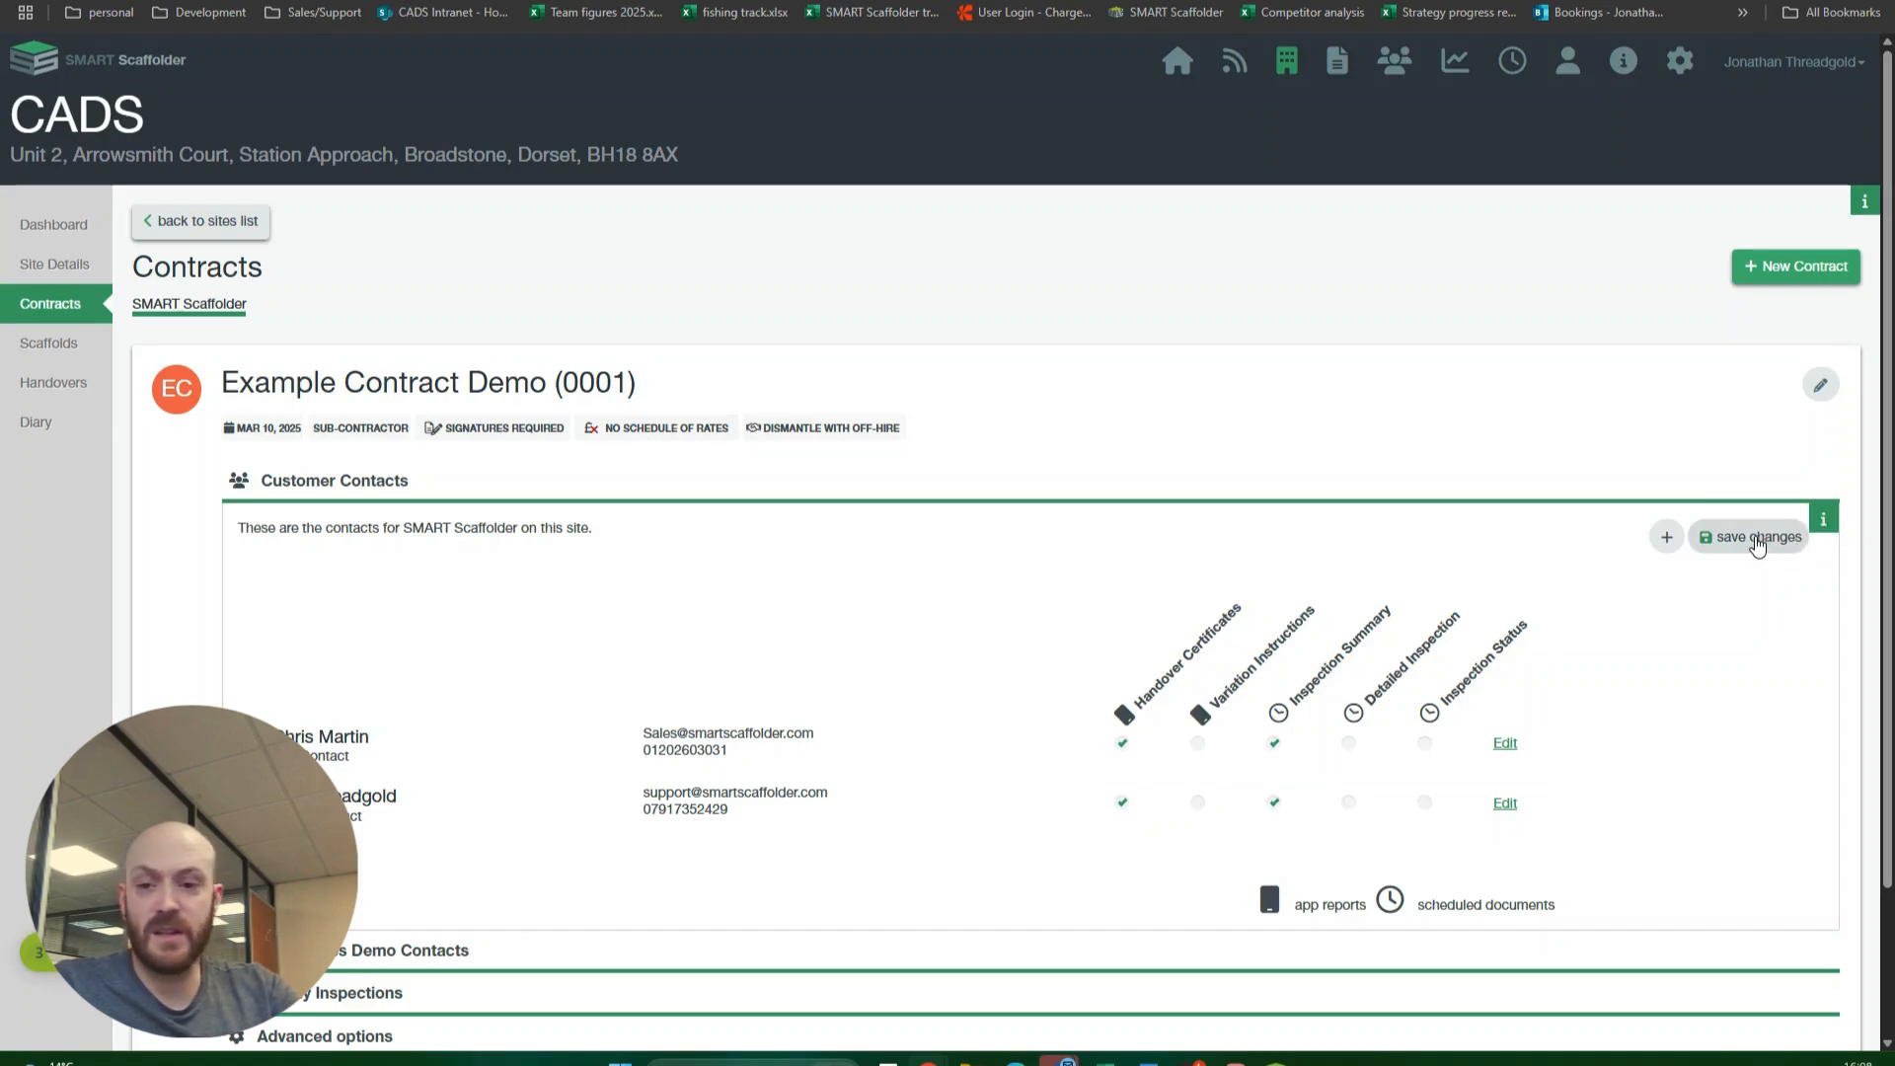
{"action": "left_click", "coordinate": [1753, 541]}
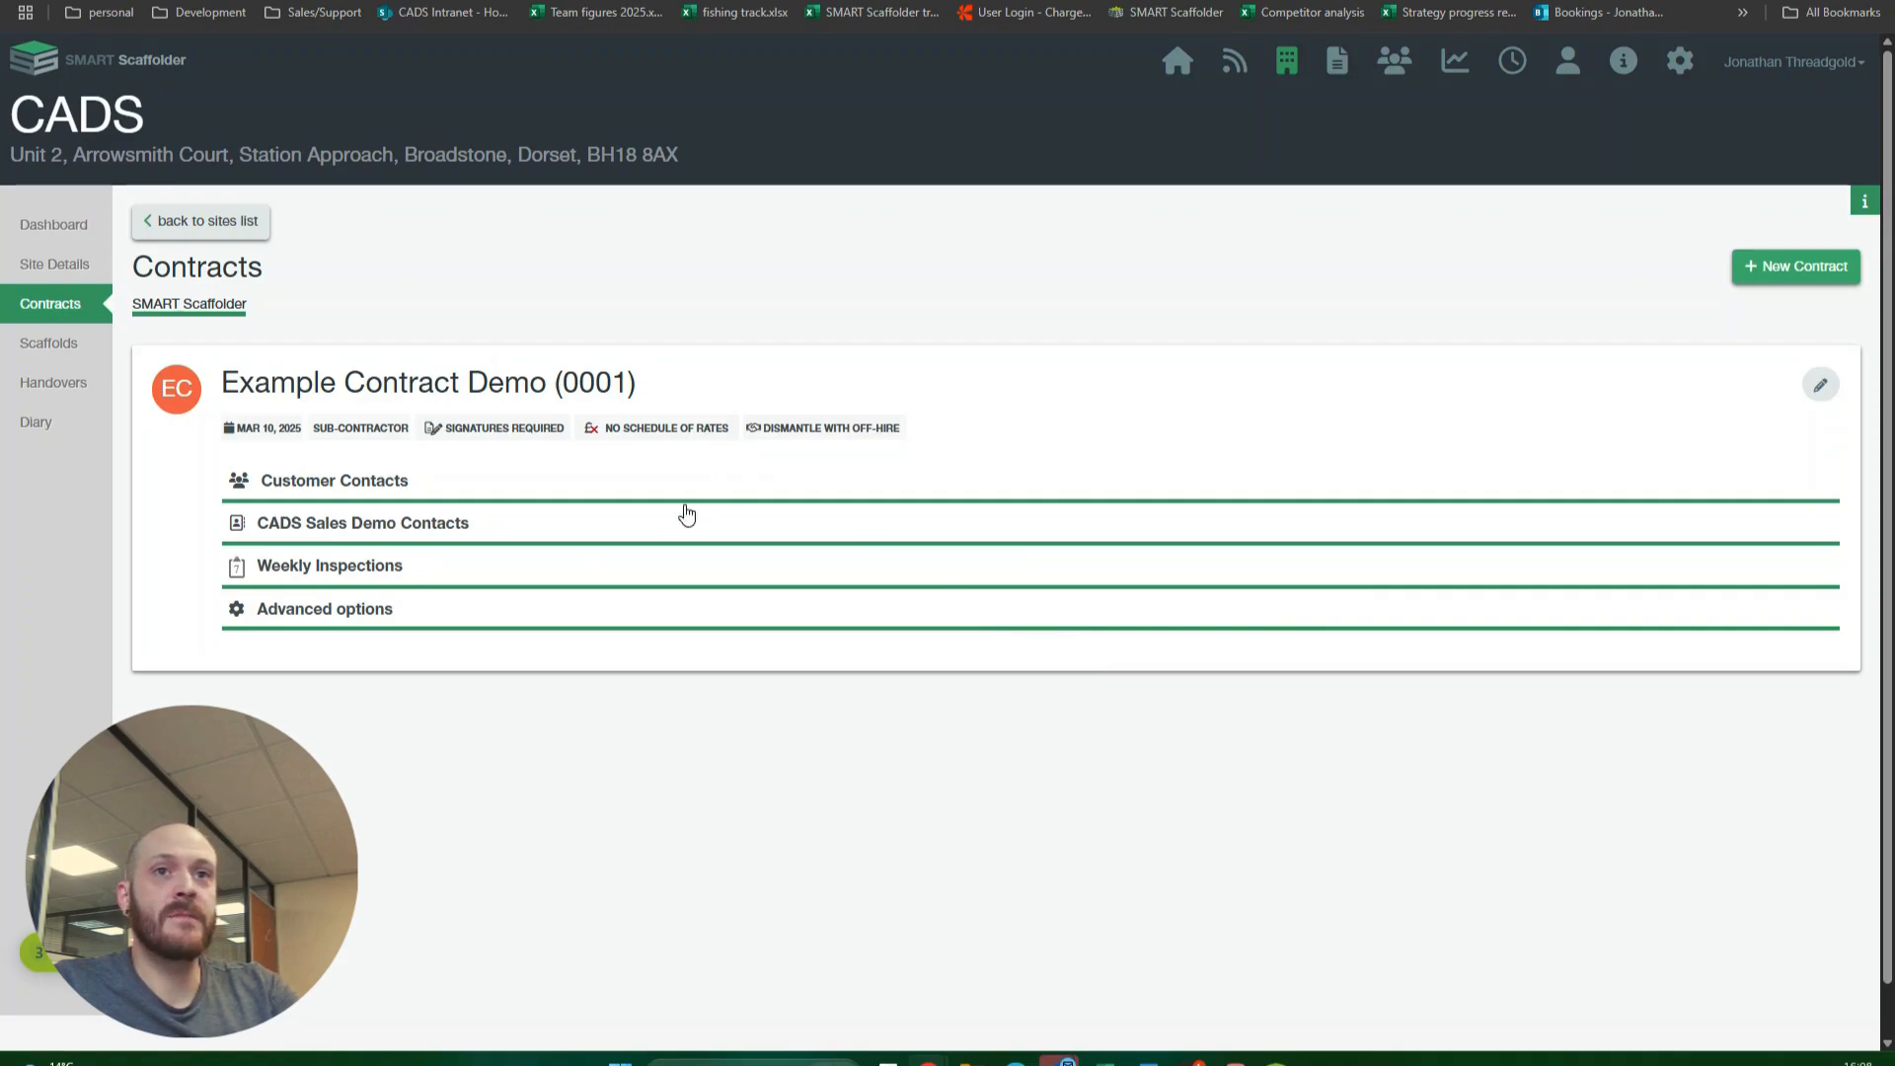
Step: Review the CADS site's list of scaffolds and return to the list of estimates
{"action": "left_click", "coordinate": [62, 353]}
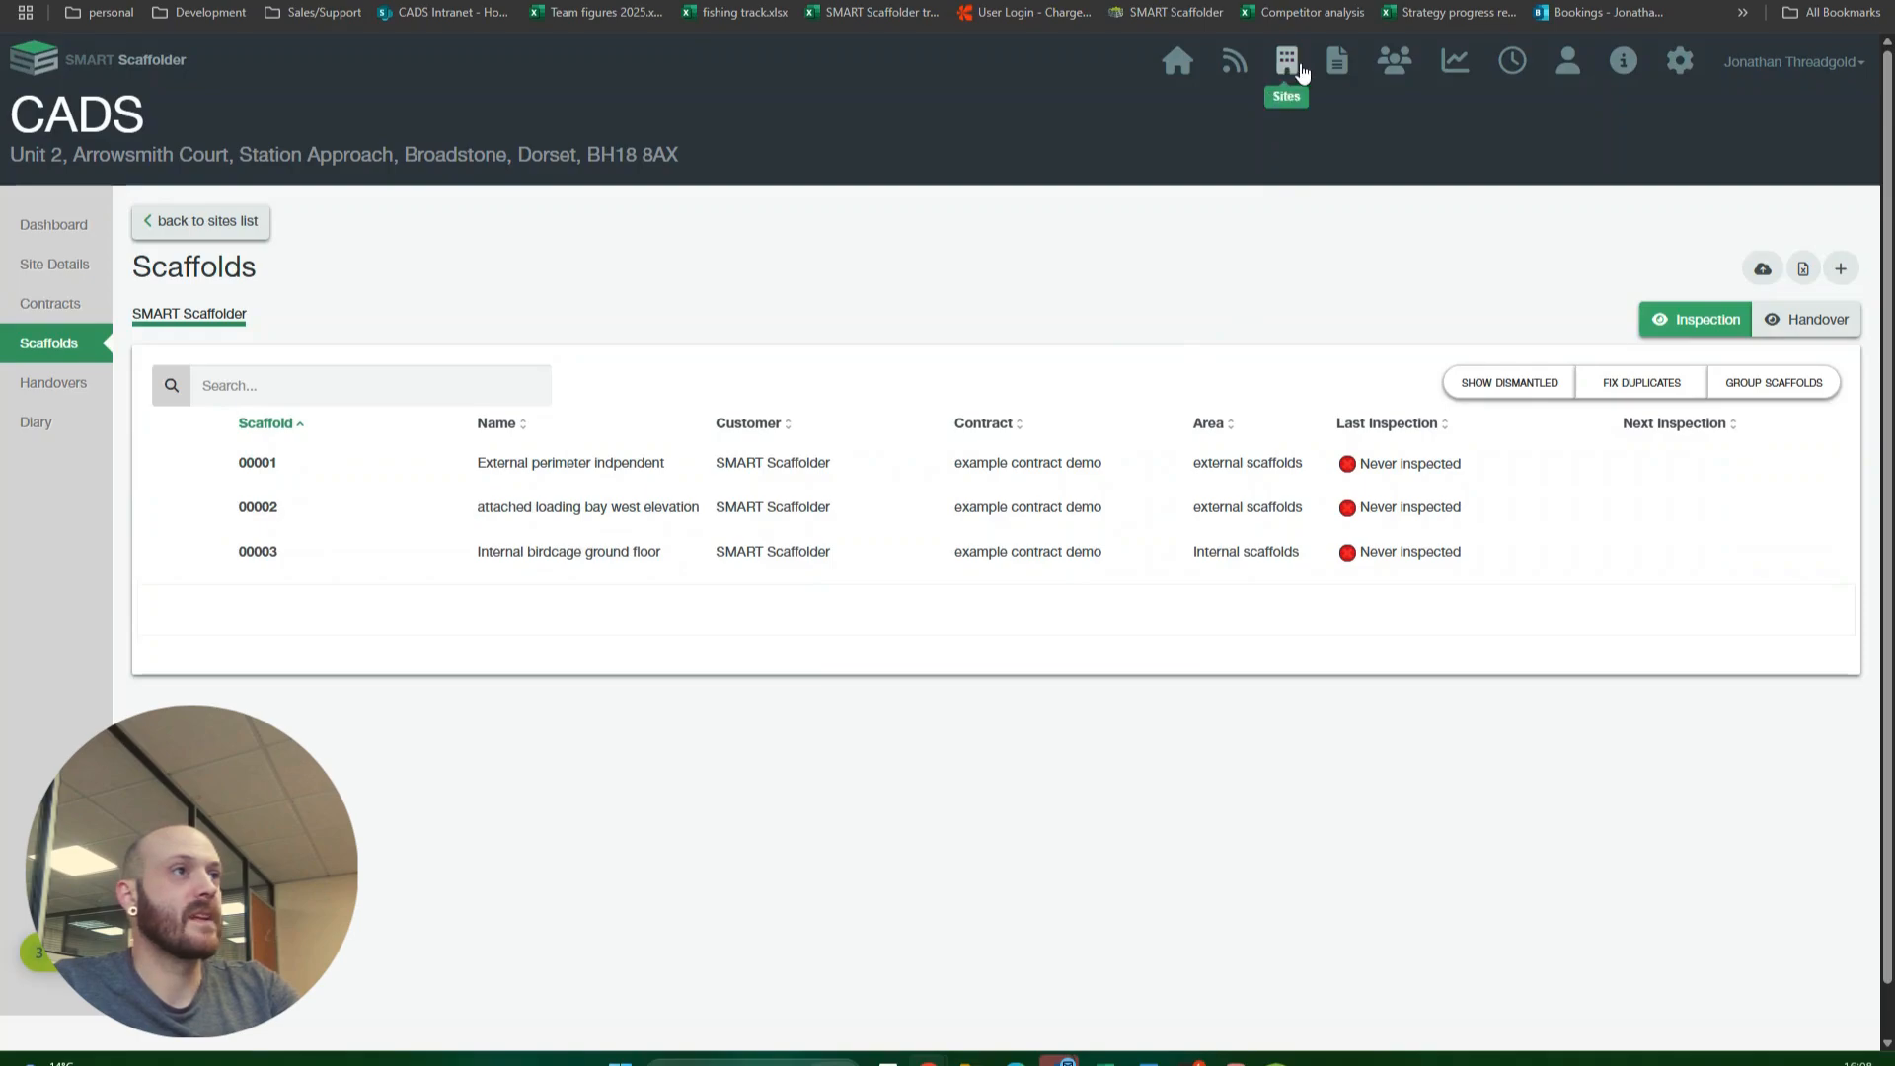
{"action": "left_click", "coordinate": [1337, 63]}
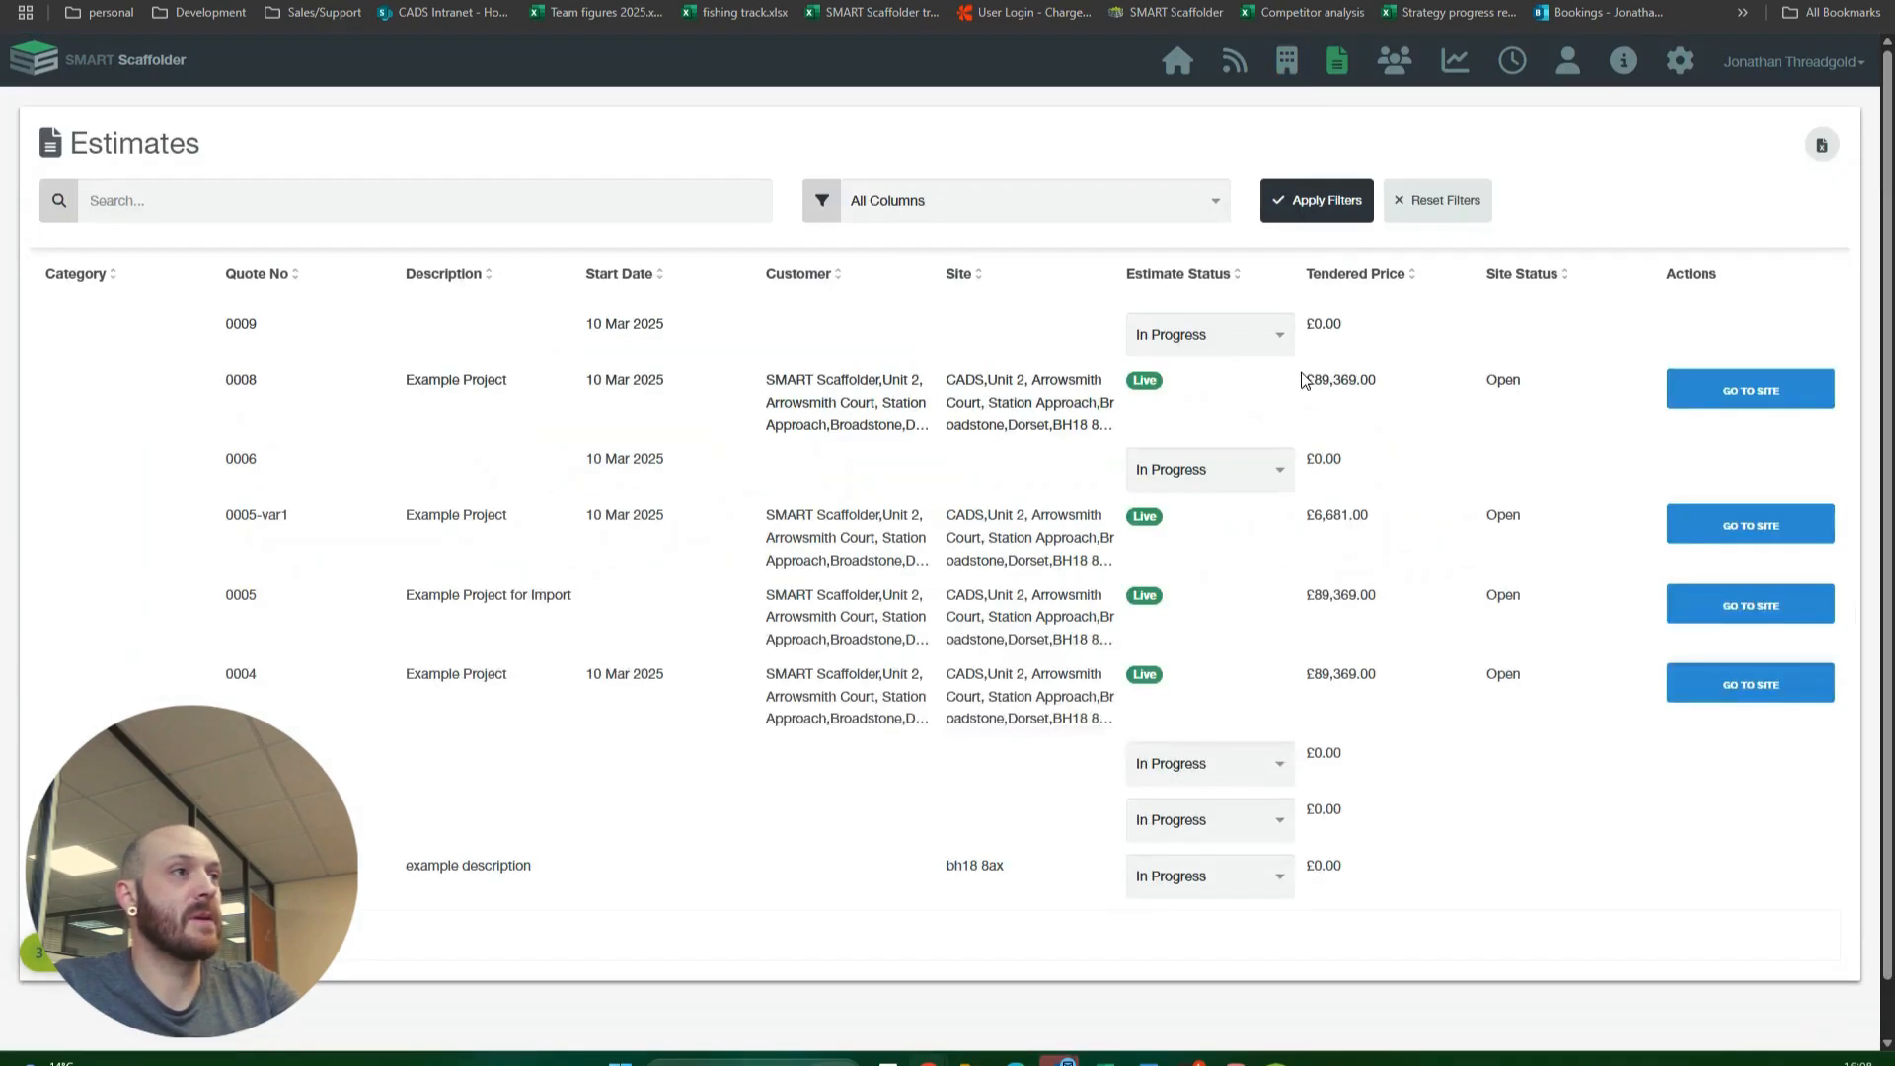
{"action": "left_click", "coordinate": [1750, 393]}
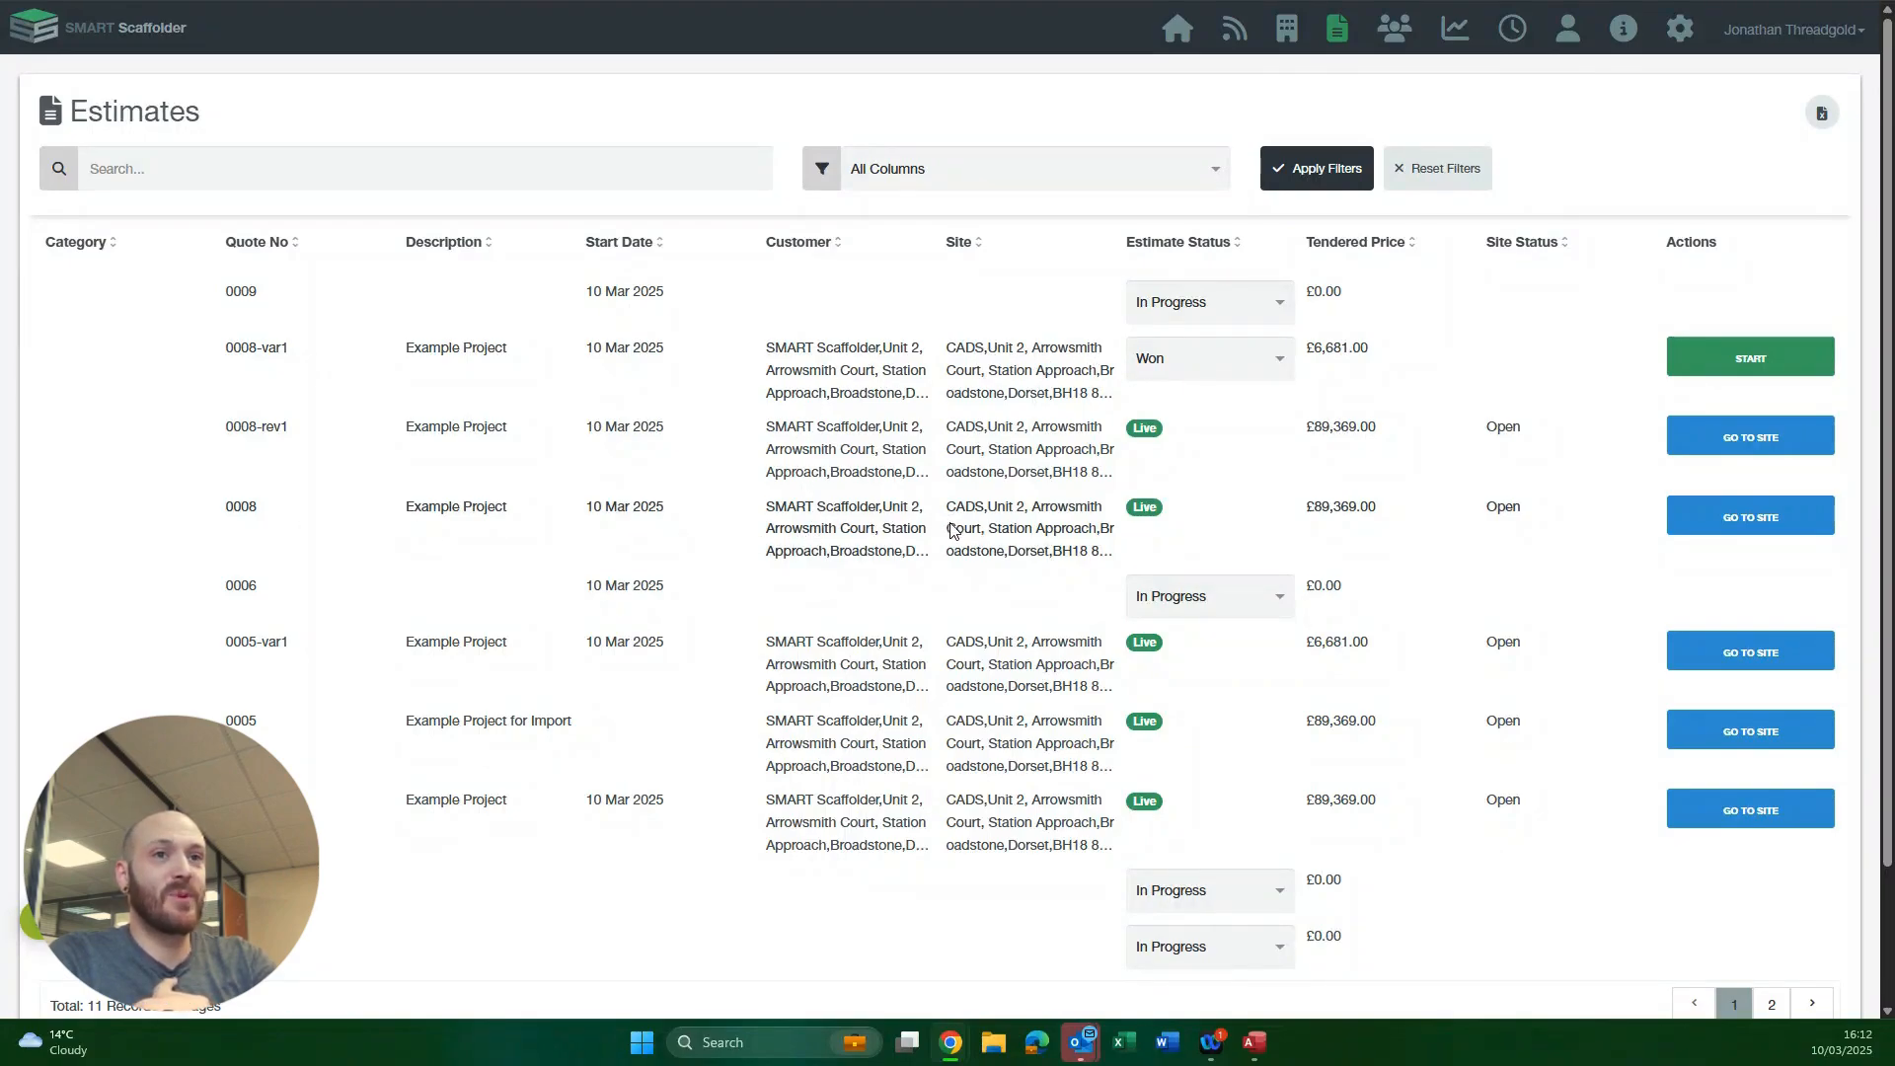
Step: Start importing the won estimate 0008-var1 and assign it to the existing CADS site
{"action": "left_click", "coordinate": [1731, 358]}
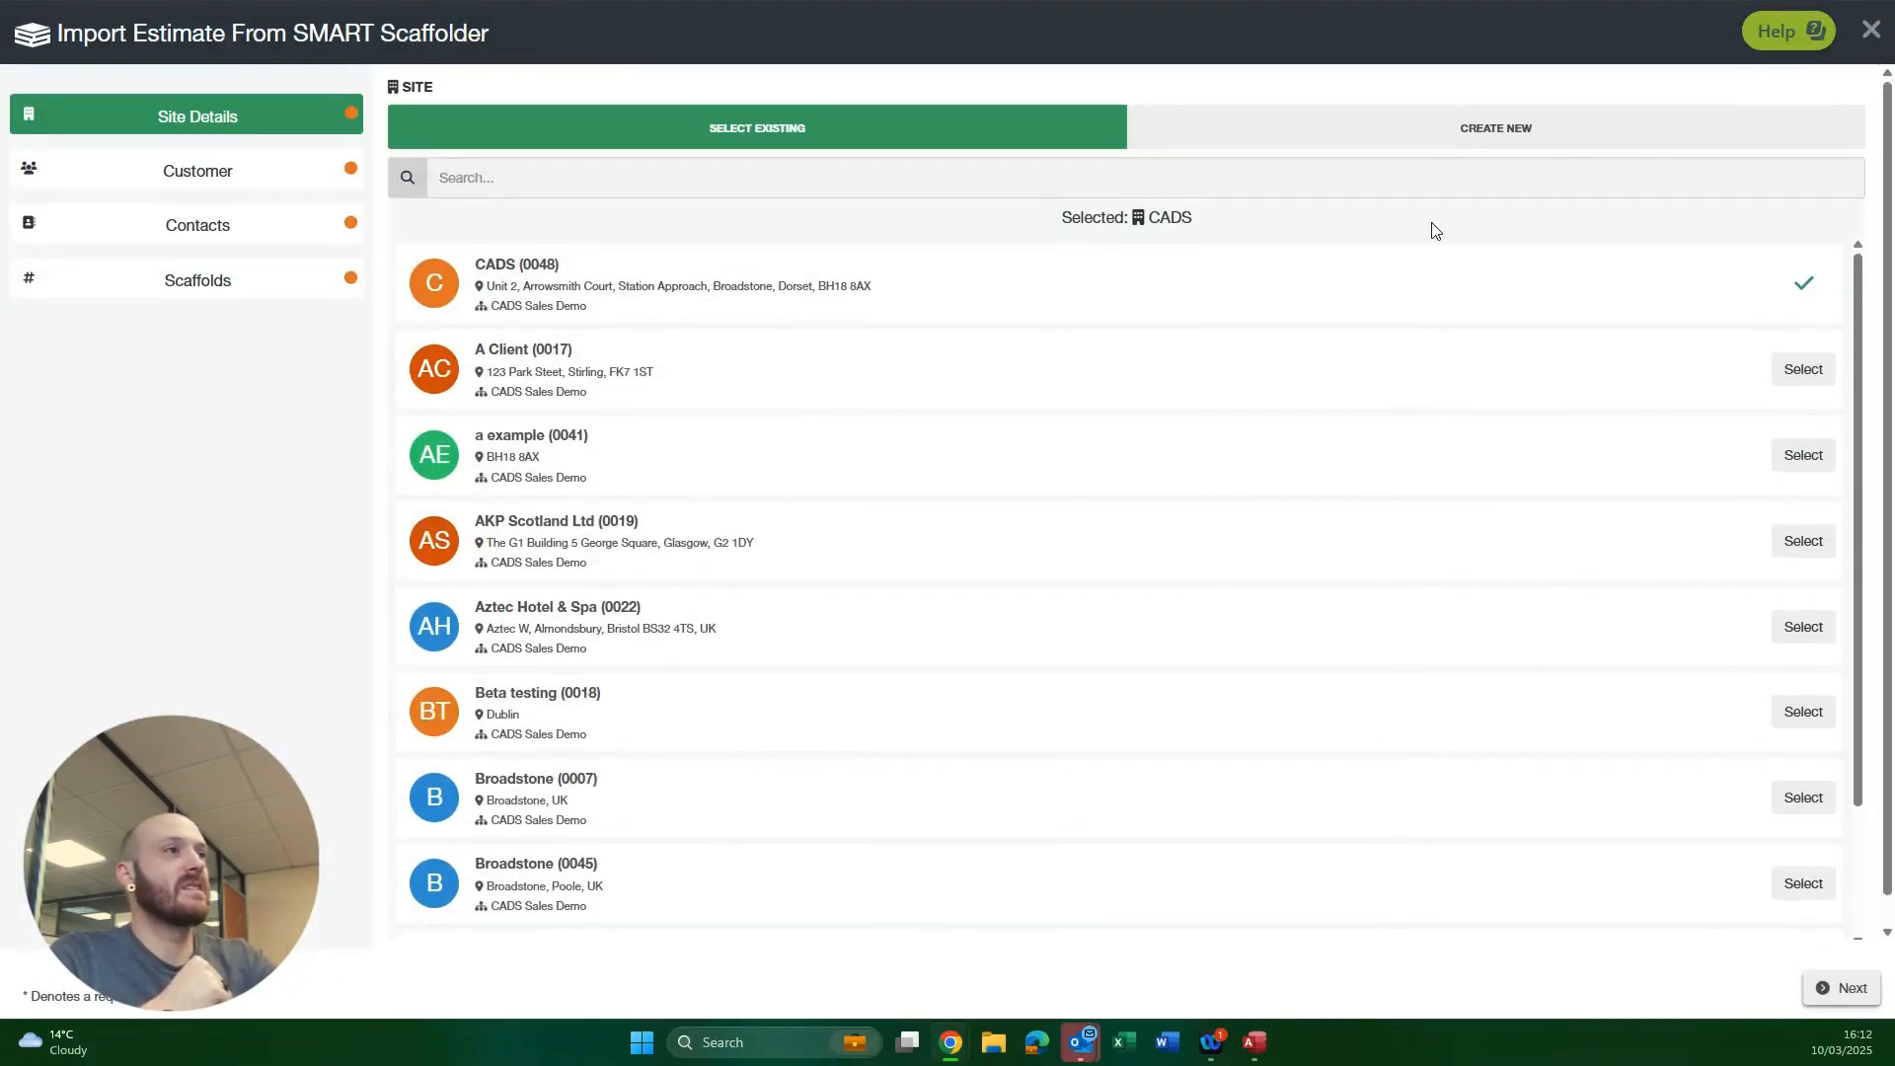
{"action": "left_click", "coordinate": [1446, 143]}
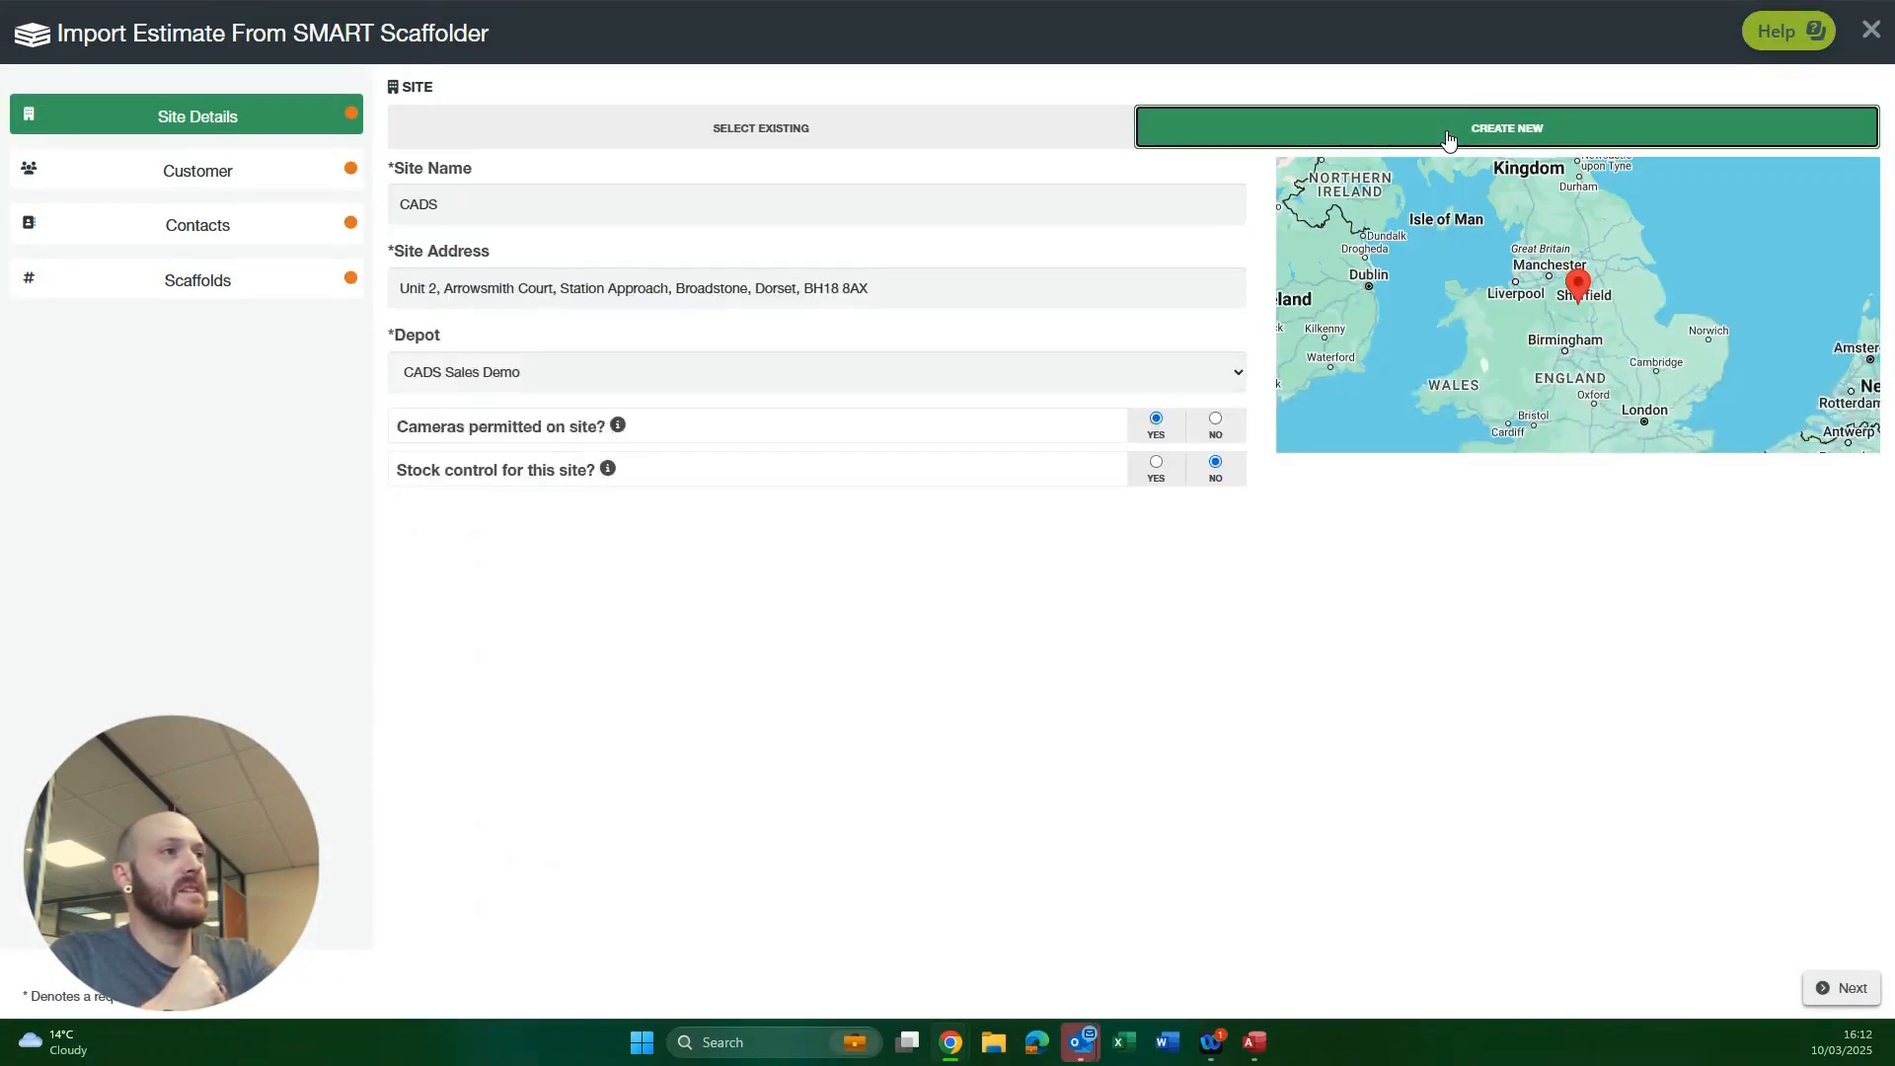
{"action": "left_click", "coordinate": [893, 145]}
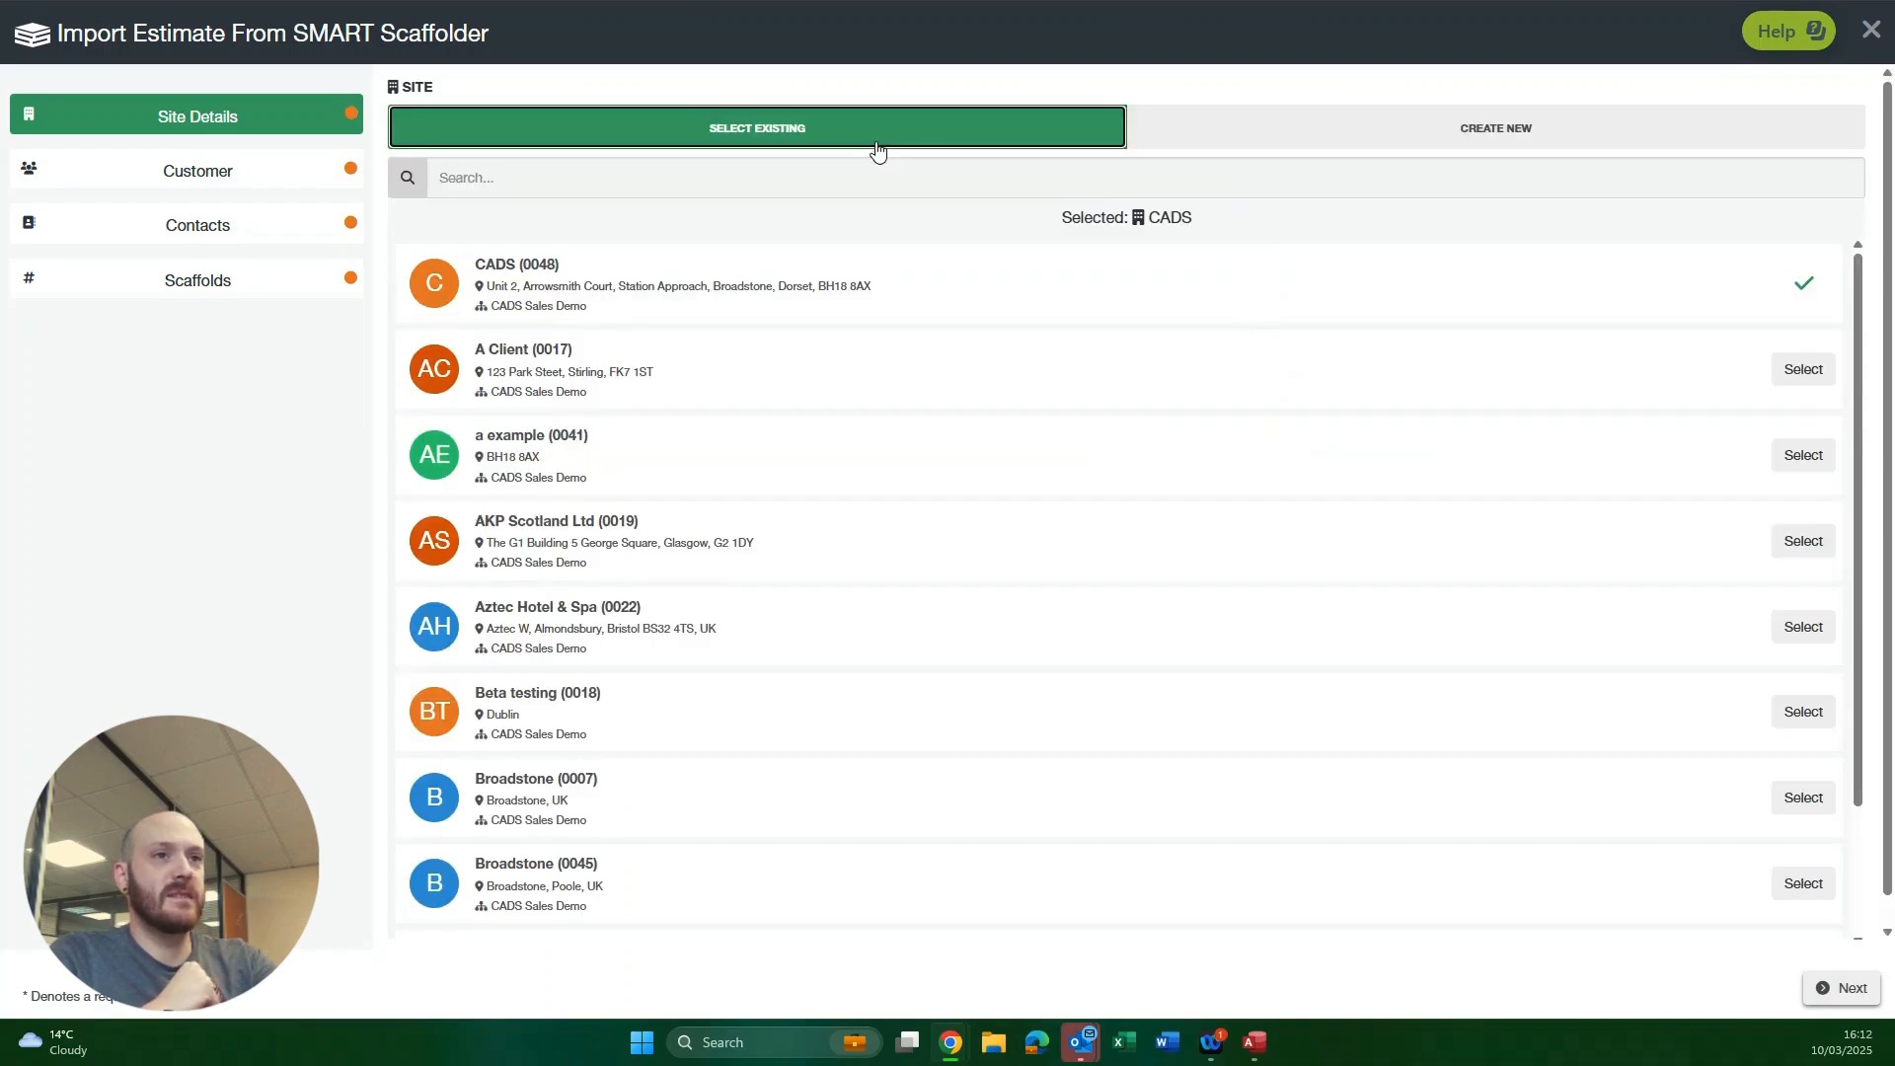
{"action": "left_click", "coordinate": [717, 289]}
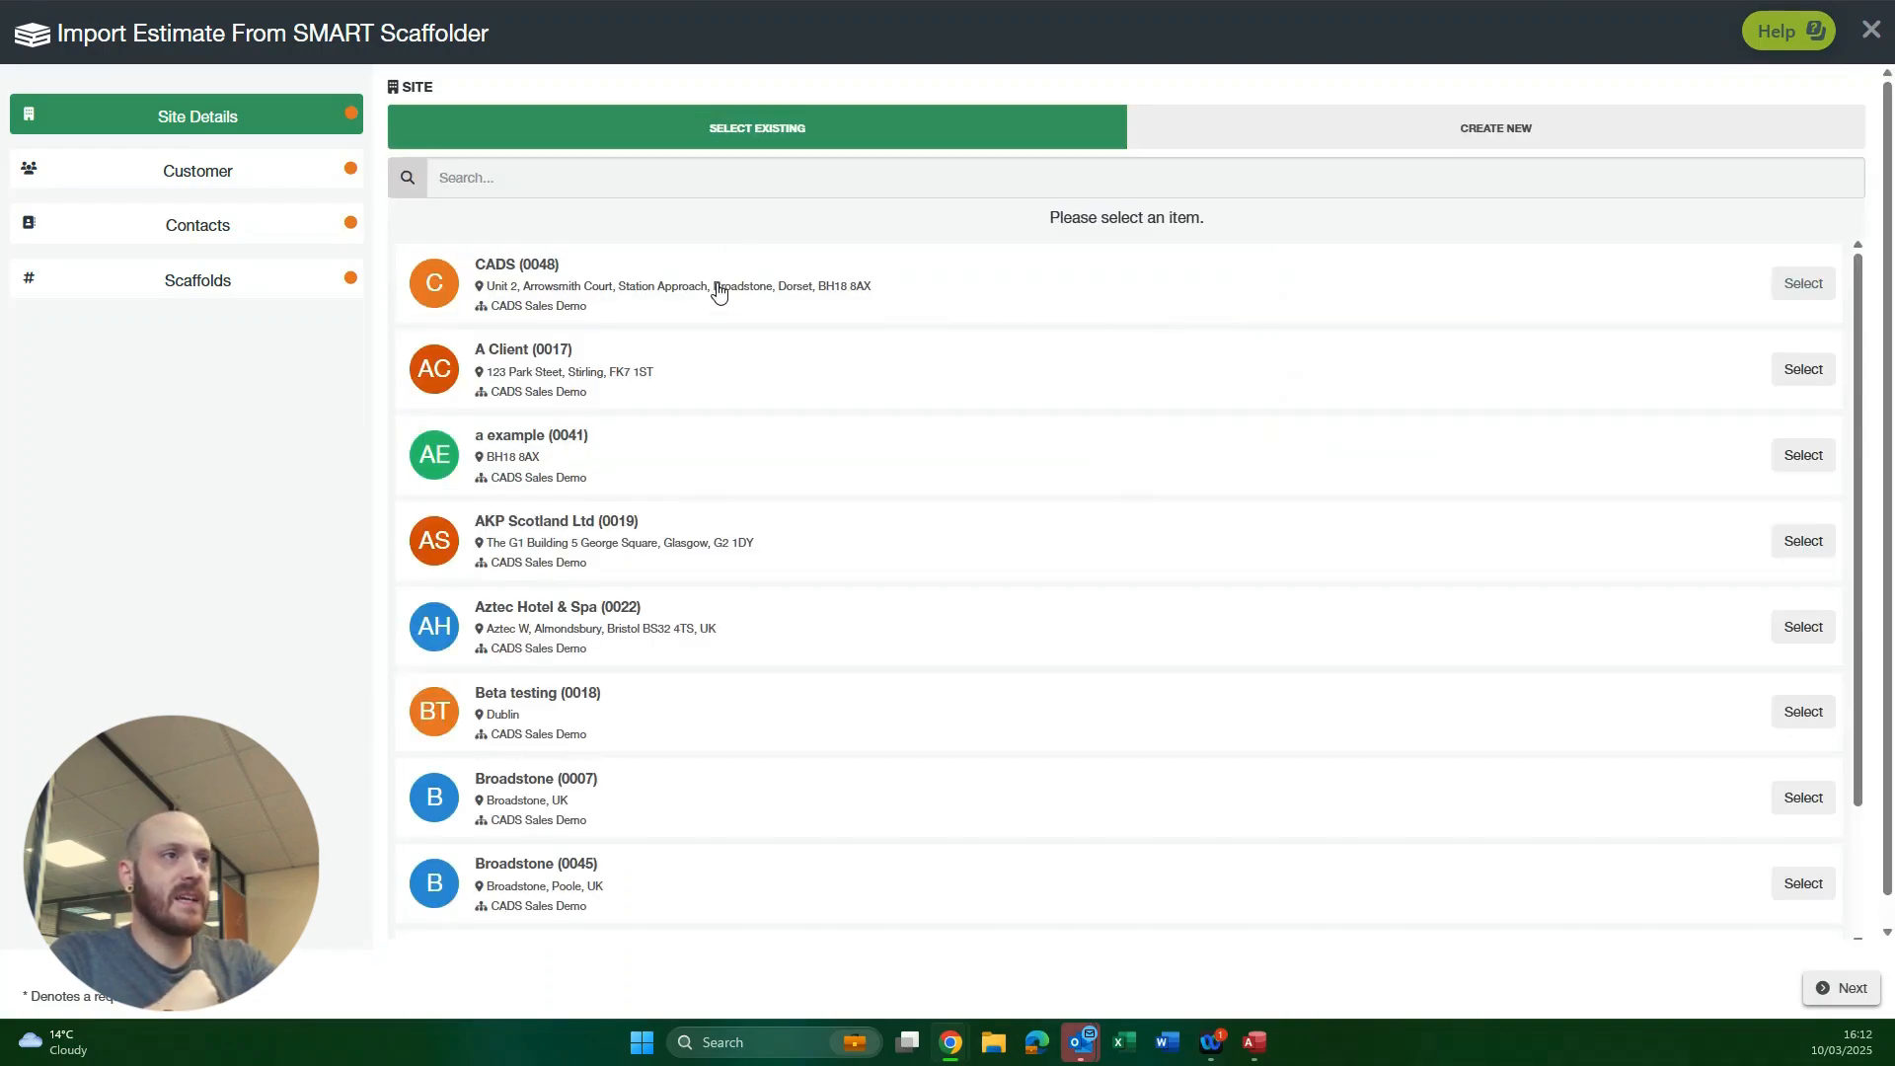
{"action": "left_click", "coordinate": [1786, 286]}
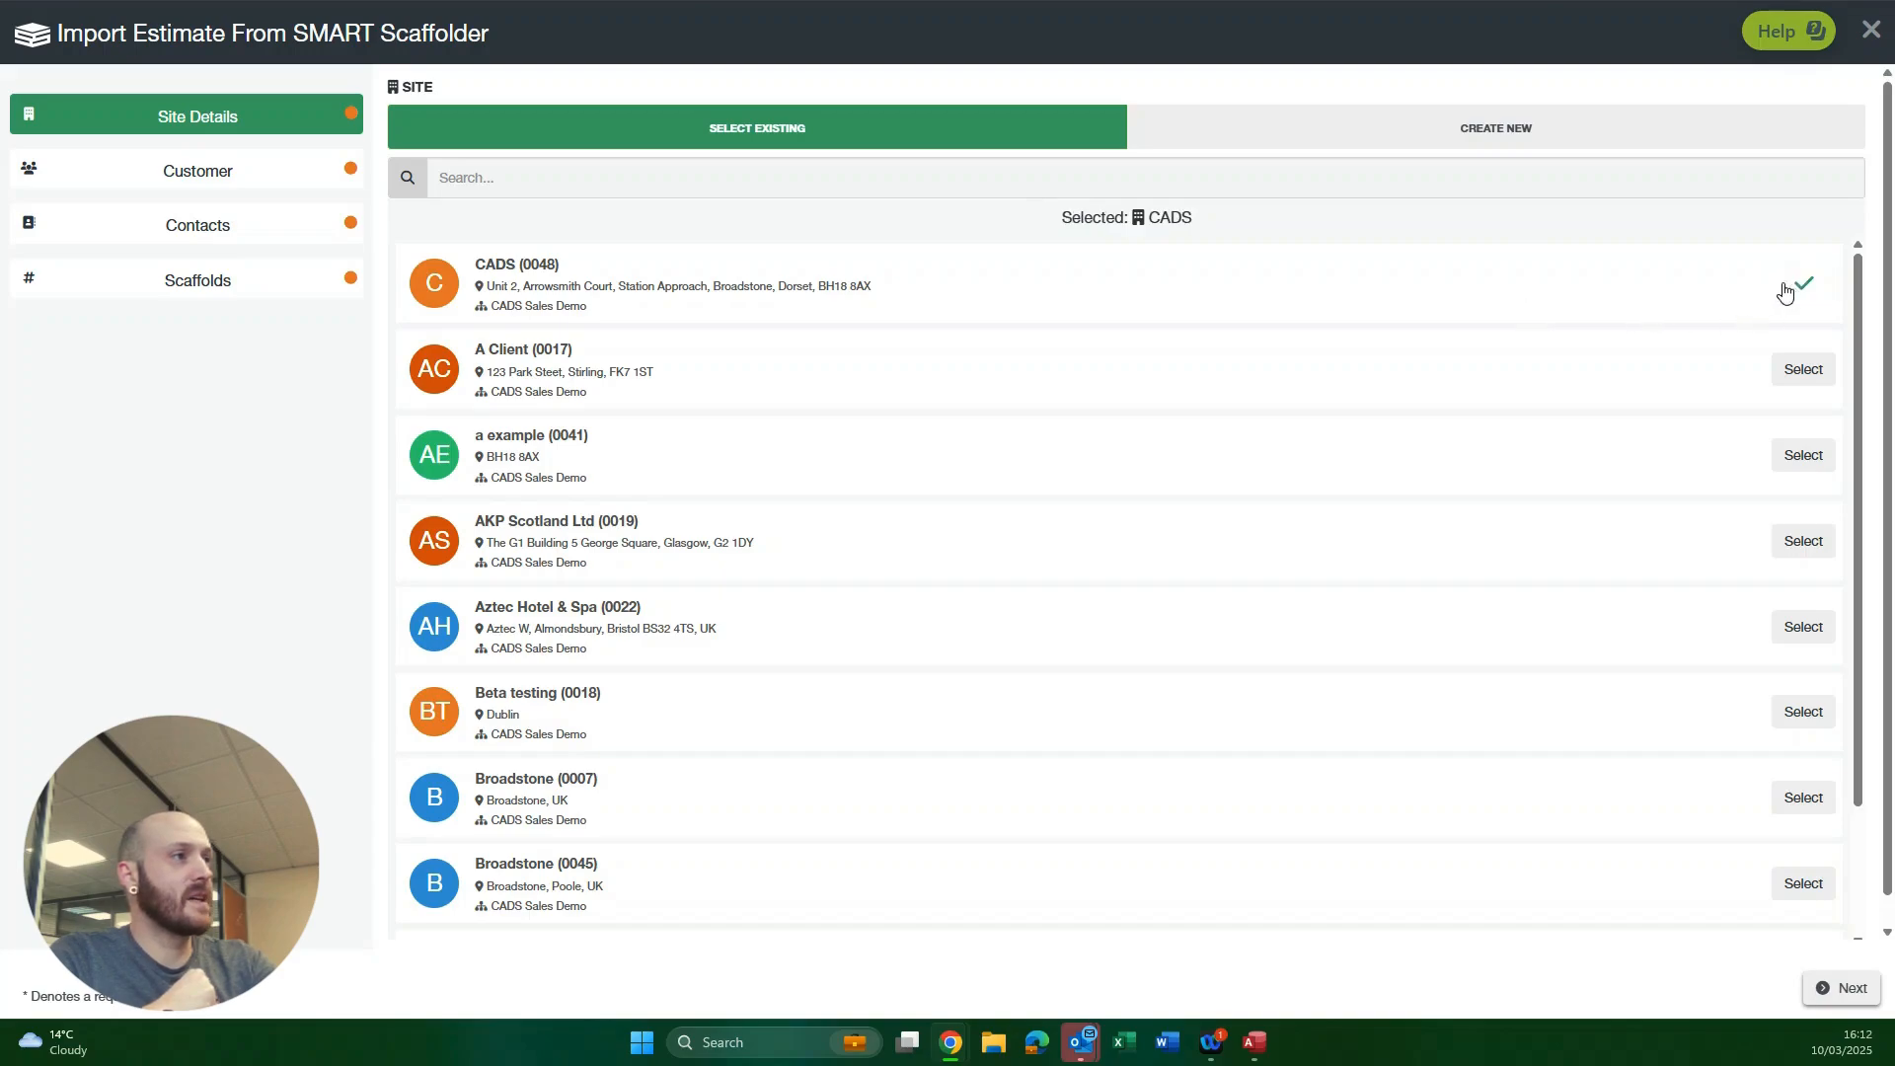
{"action": "left_click", "coordinate": [1843, 989]}
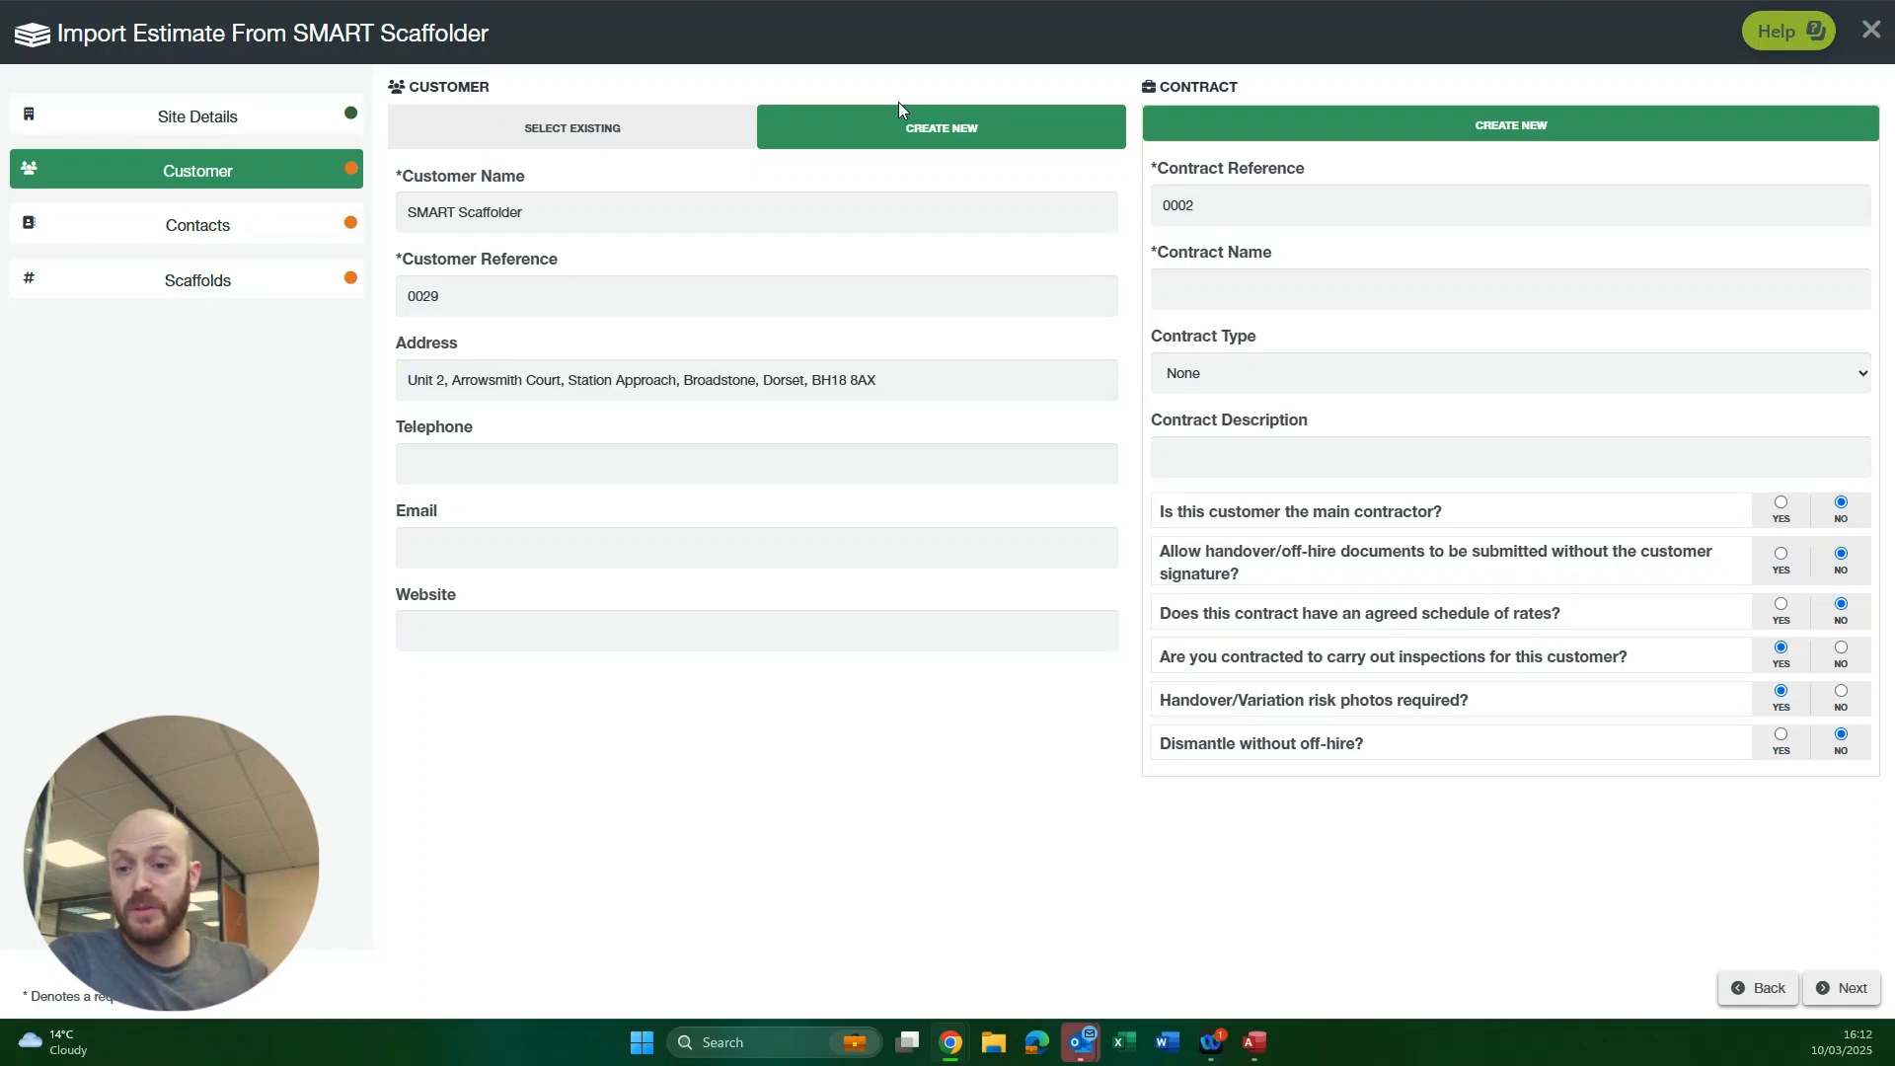
Step: Search the existing customers for "smart" and select the last-listed SMART Scaffolder customer
{"action": "left_click", "coordinate": [544, 129]}
{"action": "left_click", "coordinate": [540, 184]}
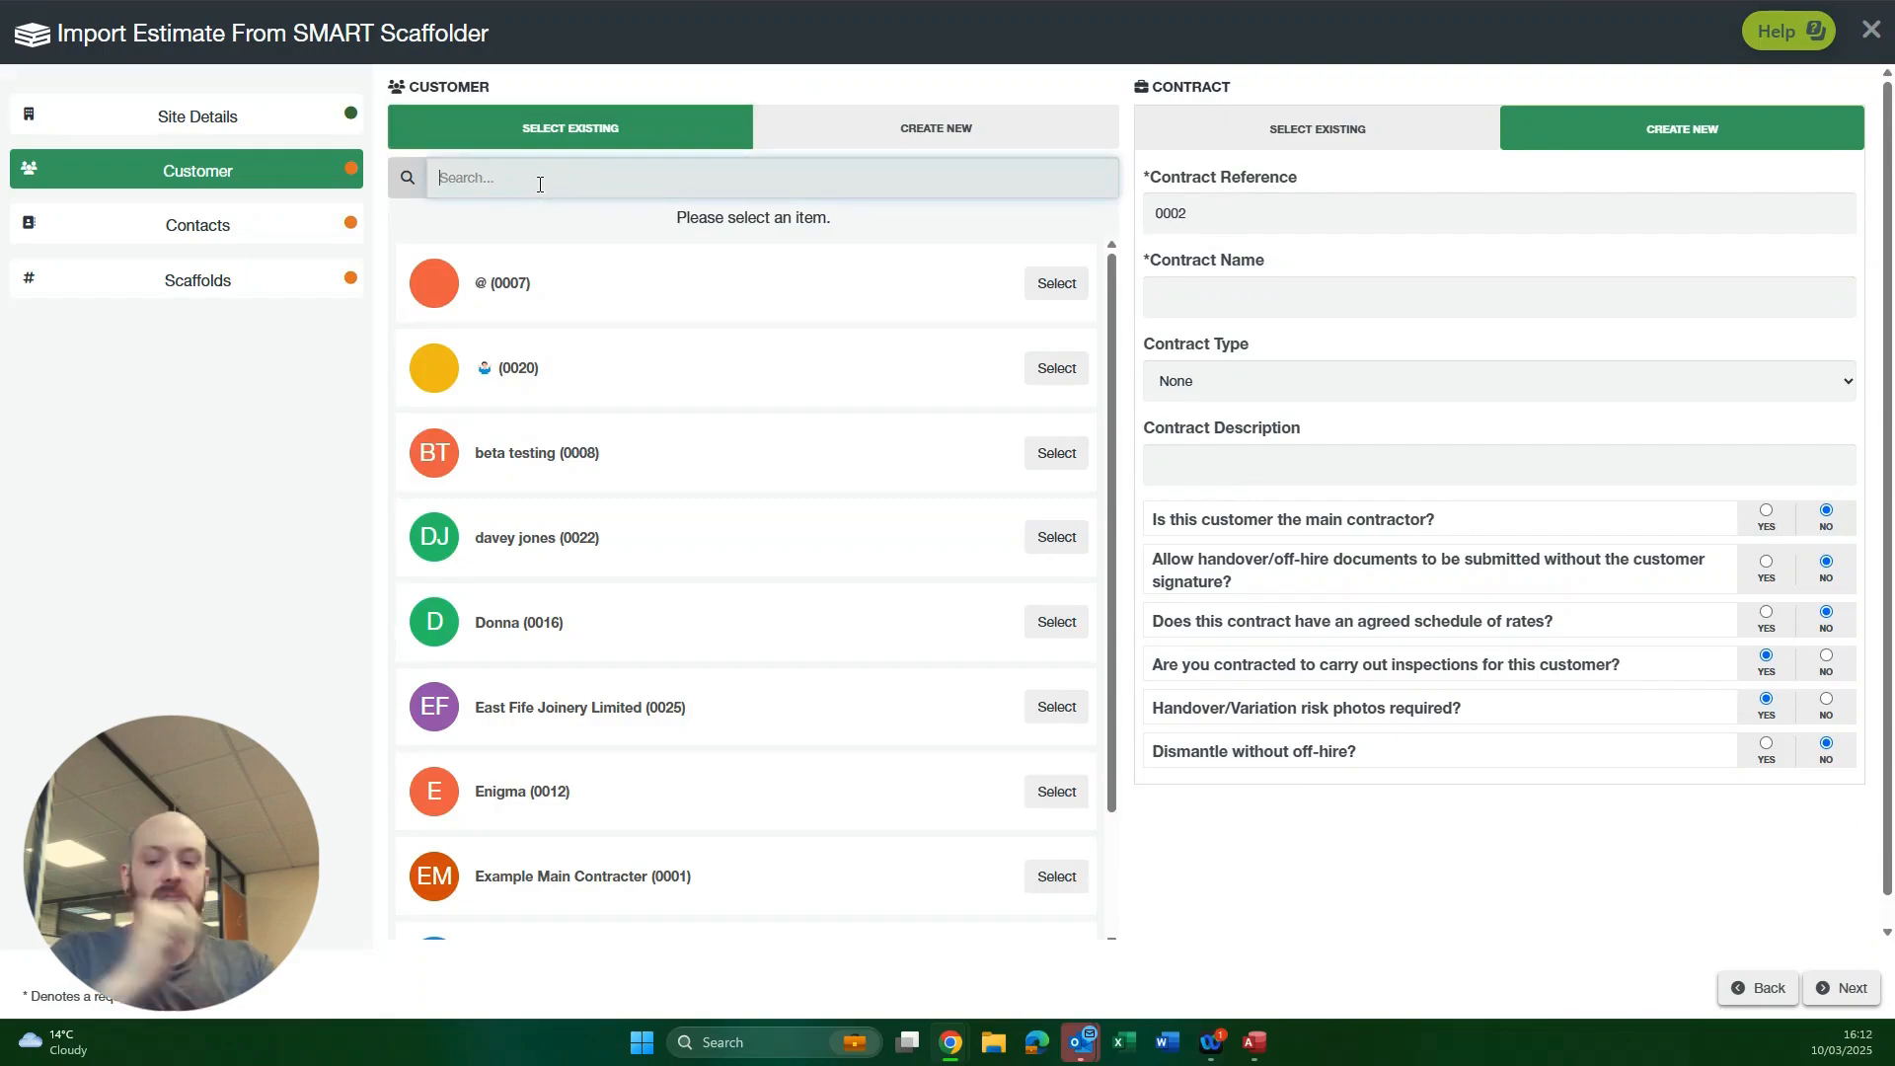
{"action": "type", "text": "smart"}
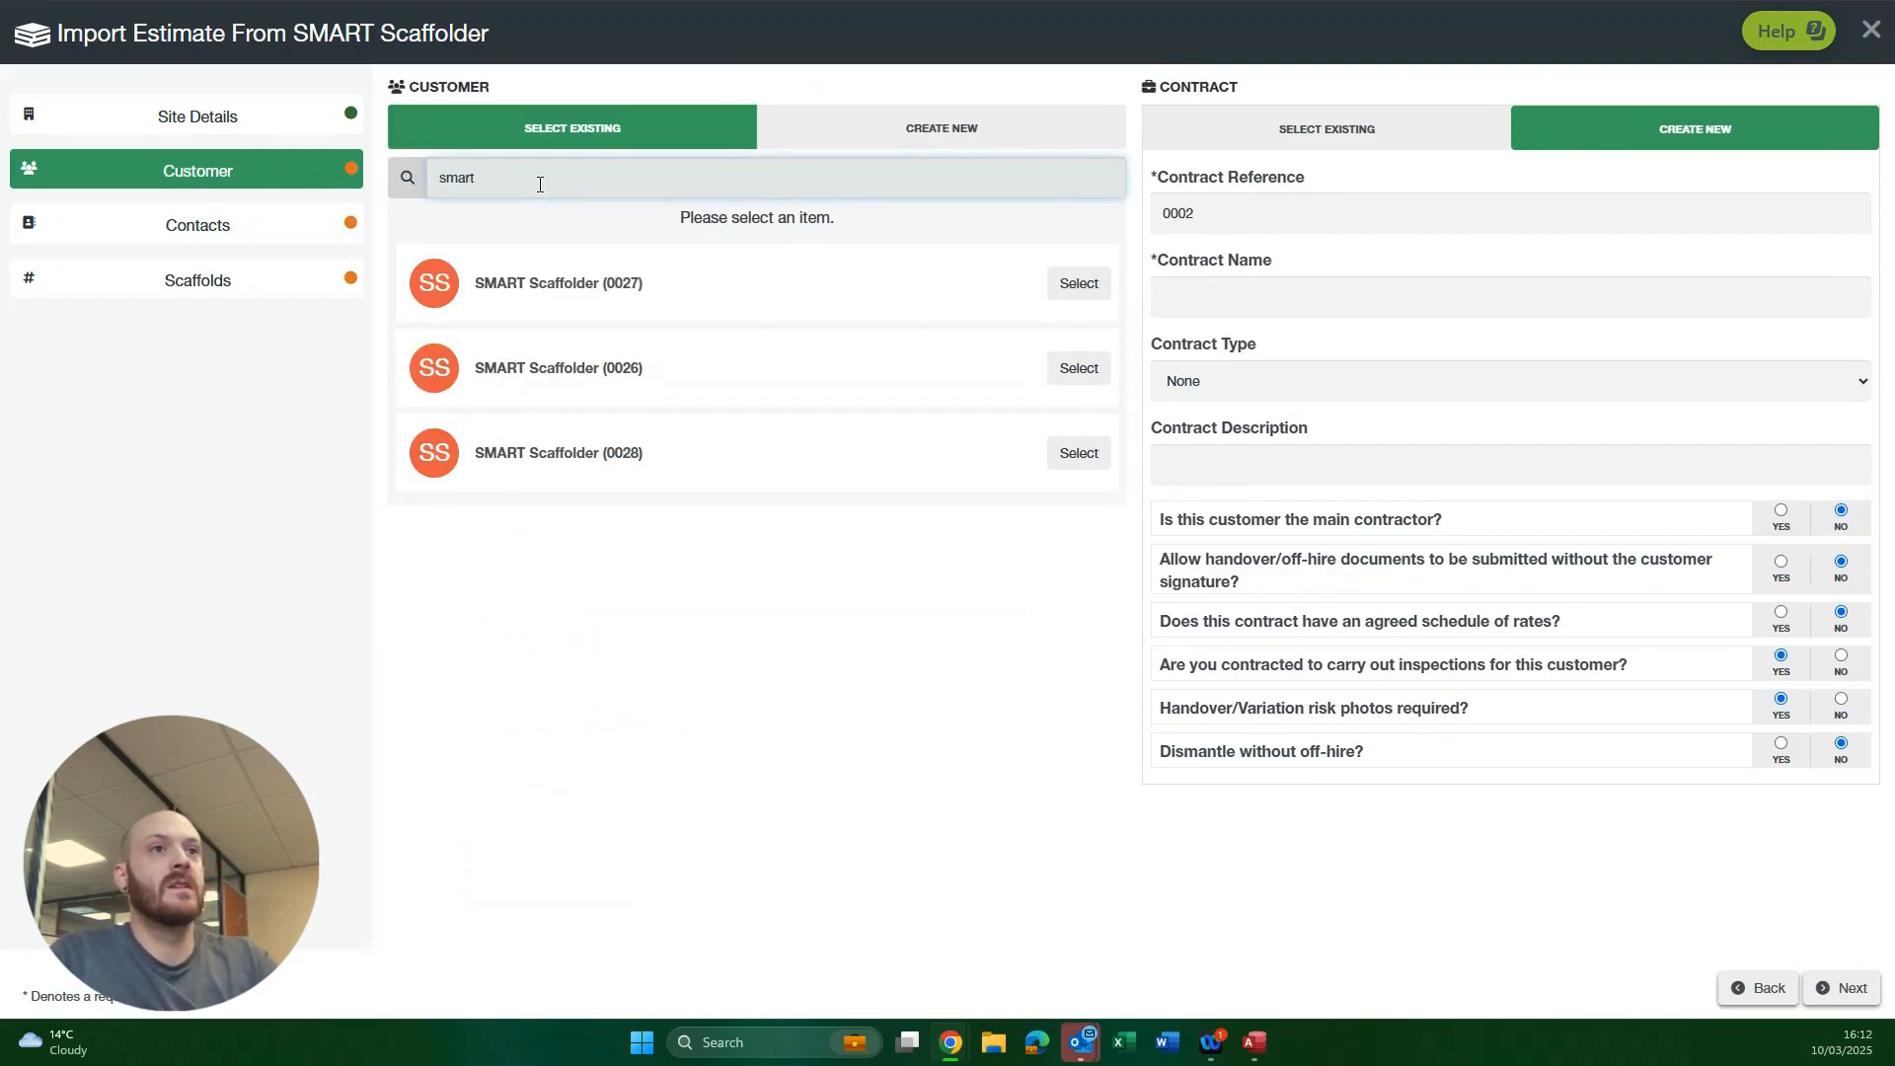
{"action": "left_click", "coordinate": [1076, 456]}
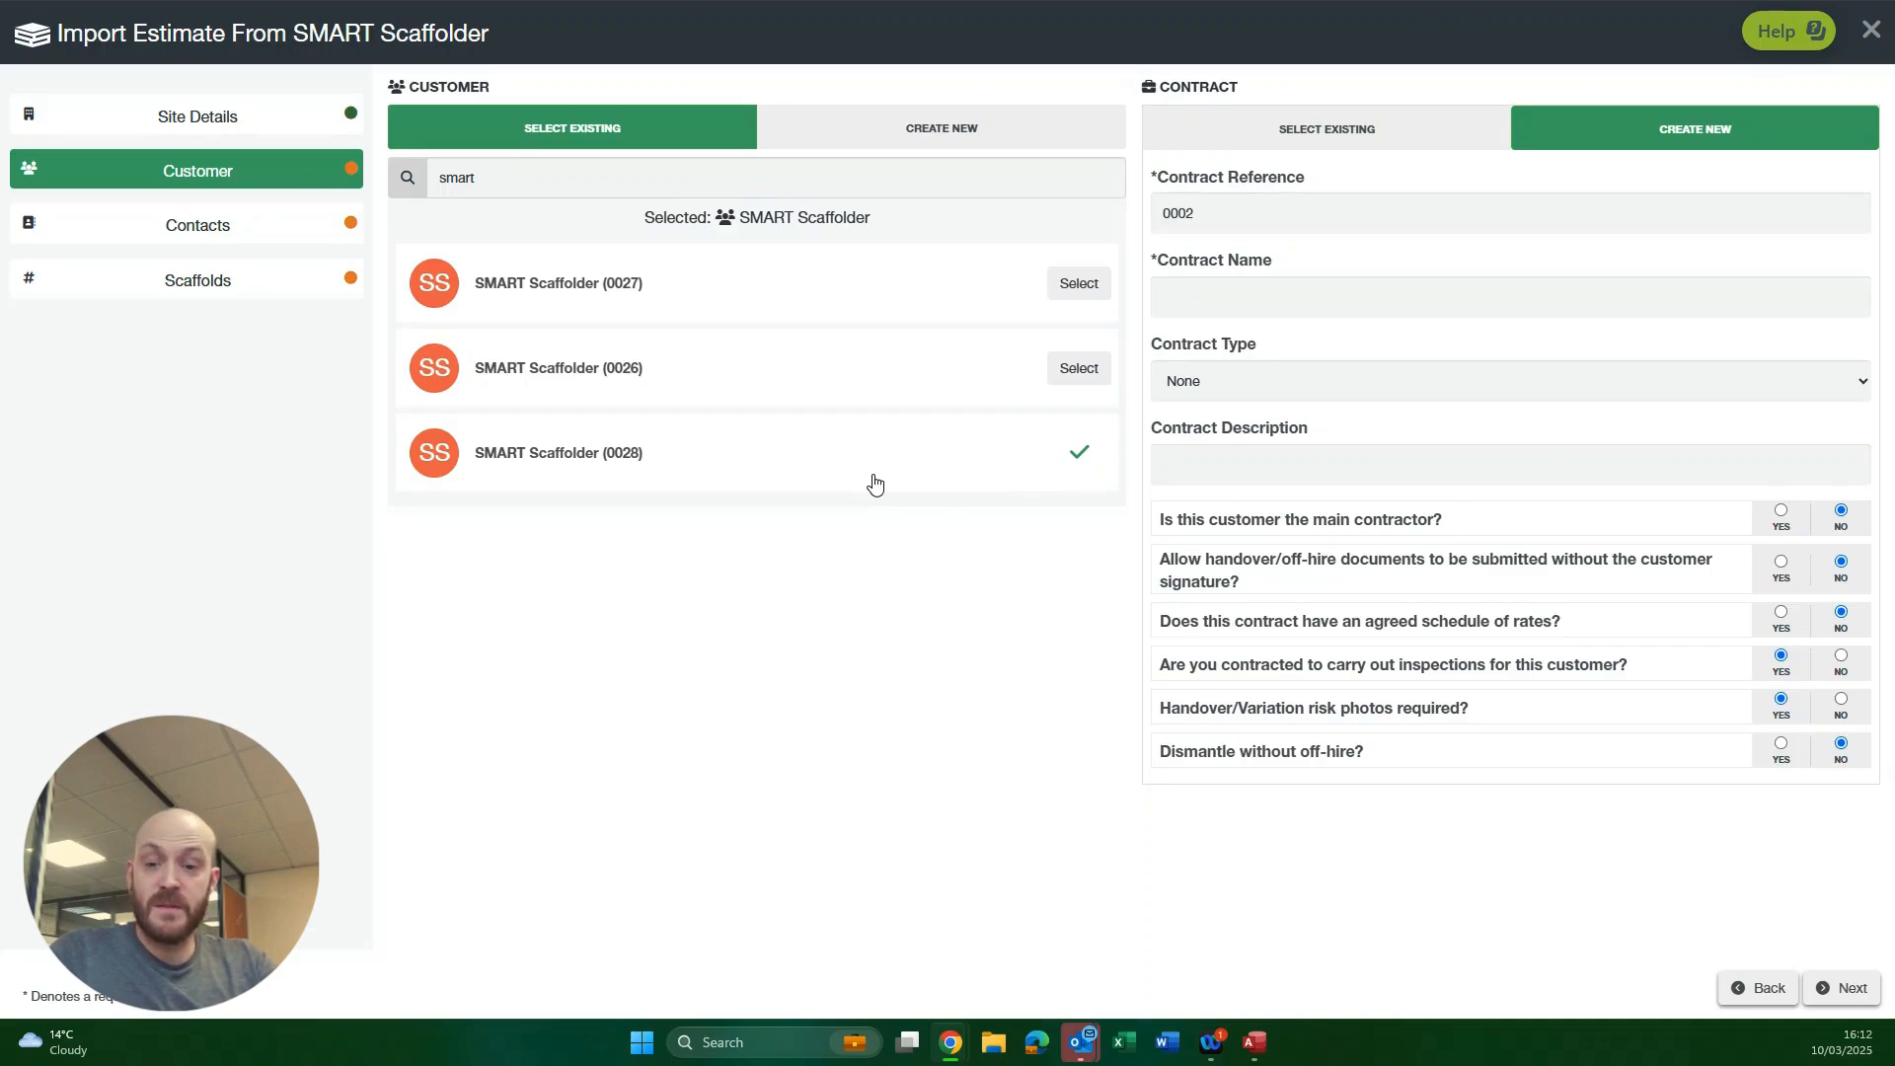
Step: Assign the import to the customer's existing contract, example contract demo (0001), and continue to the contacts
{"action": "left_click", "coordinate": [1342, 298]}
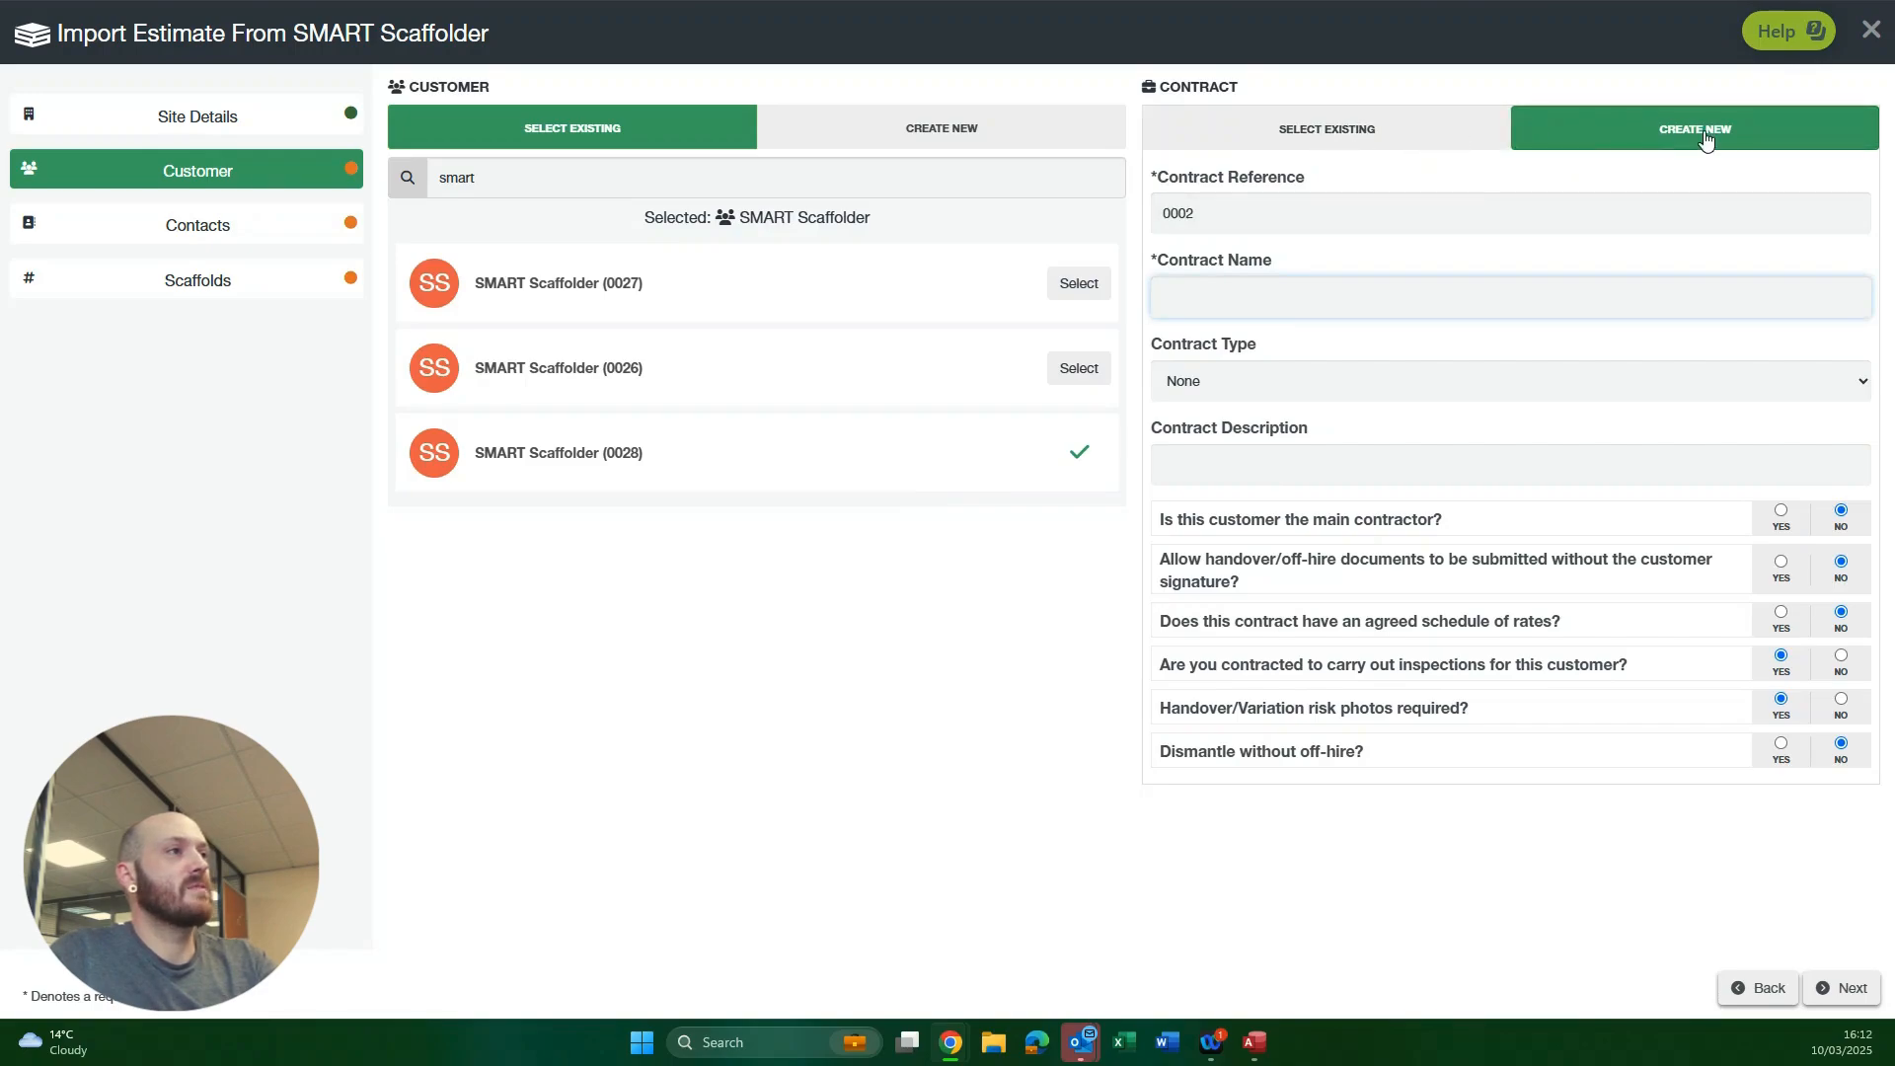
{"action": "left_click", "coordinate": [1437, 139]}
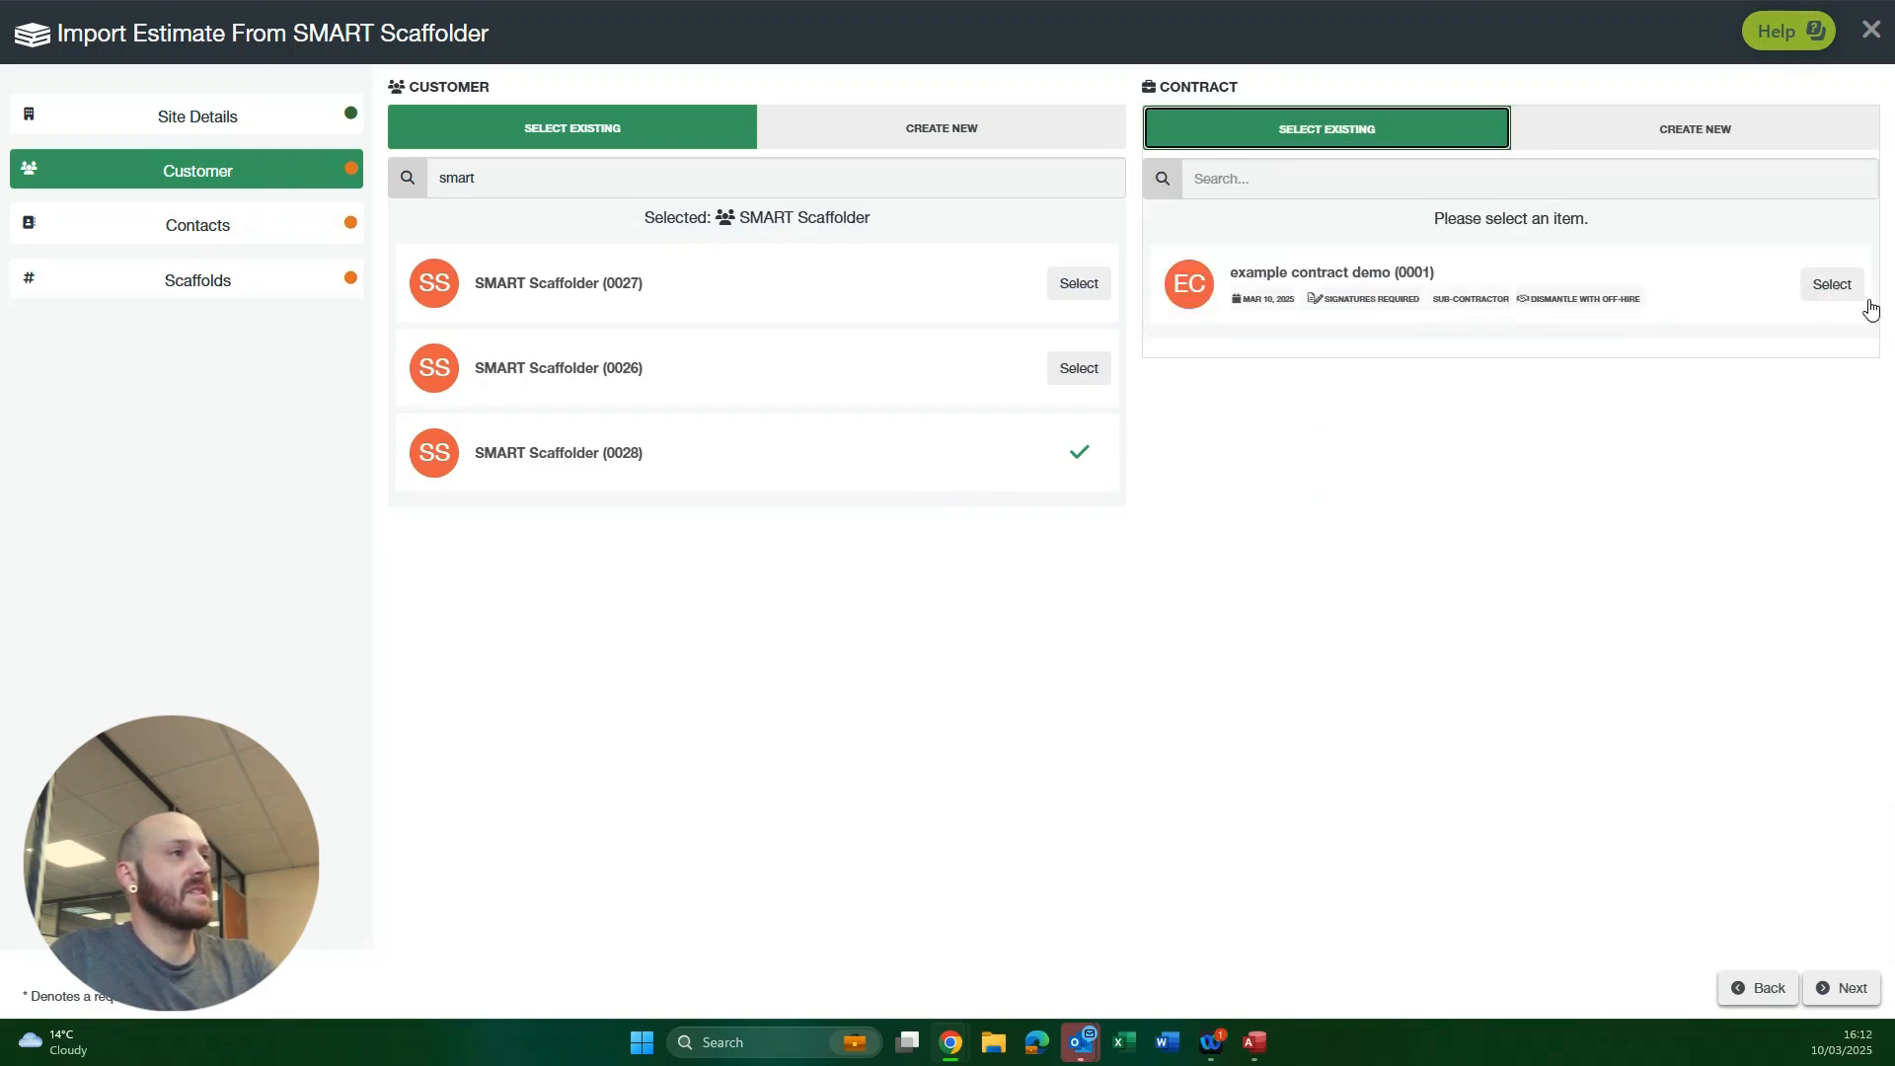
{"action": "left_click", "coordinate": [1845, 286]}
{"action": "left_click", "coordinate": [1844, 988]}
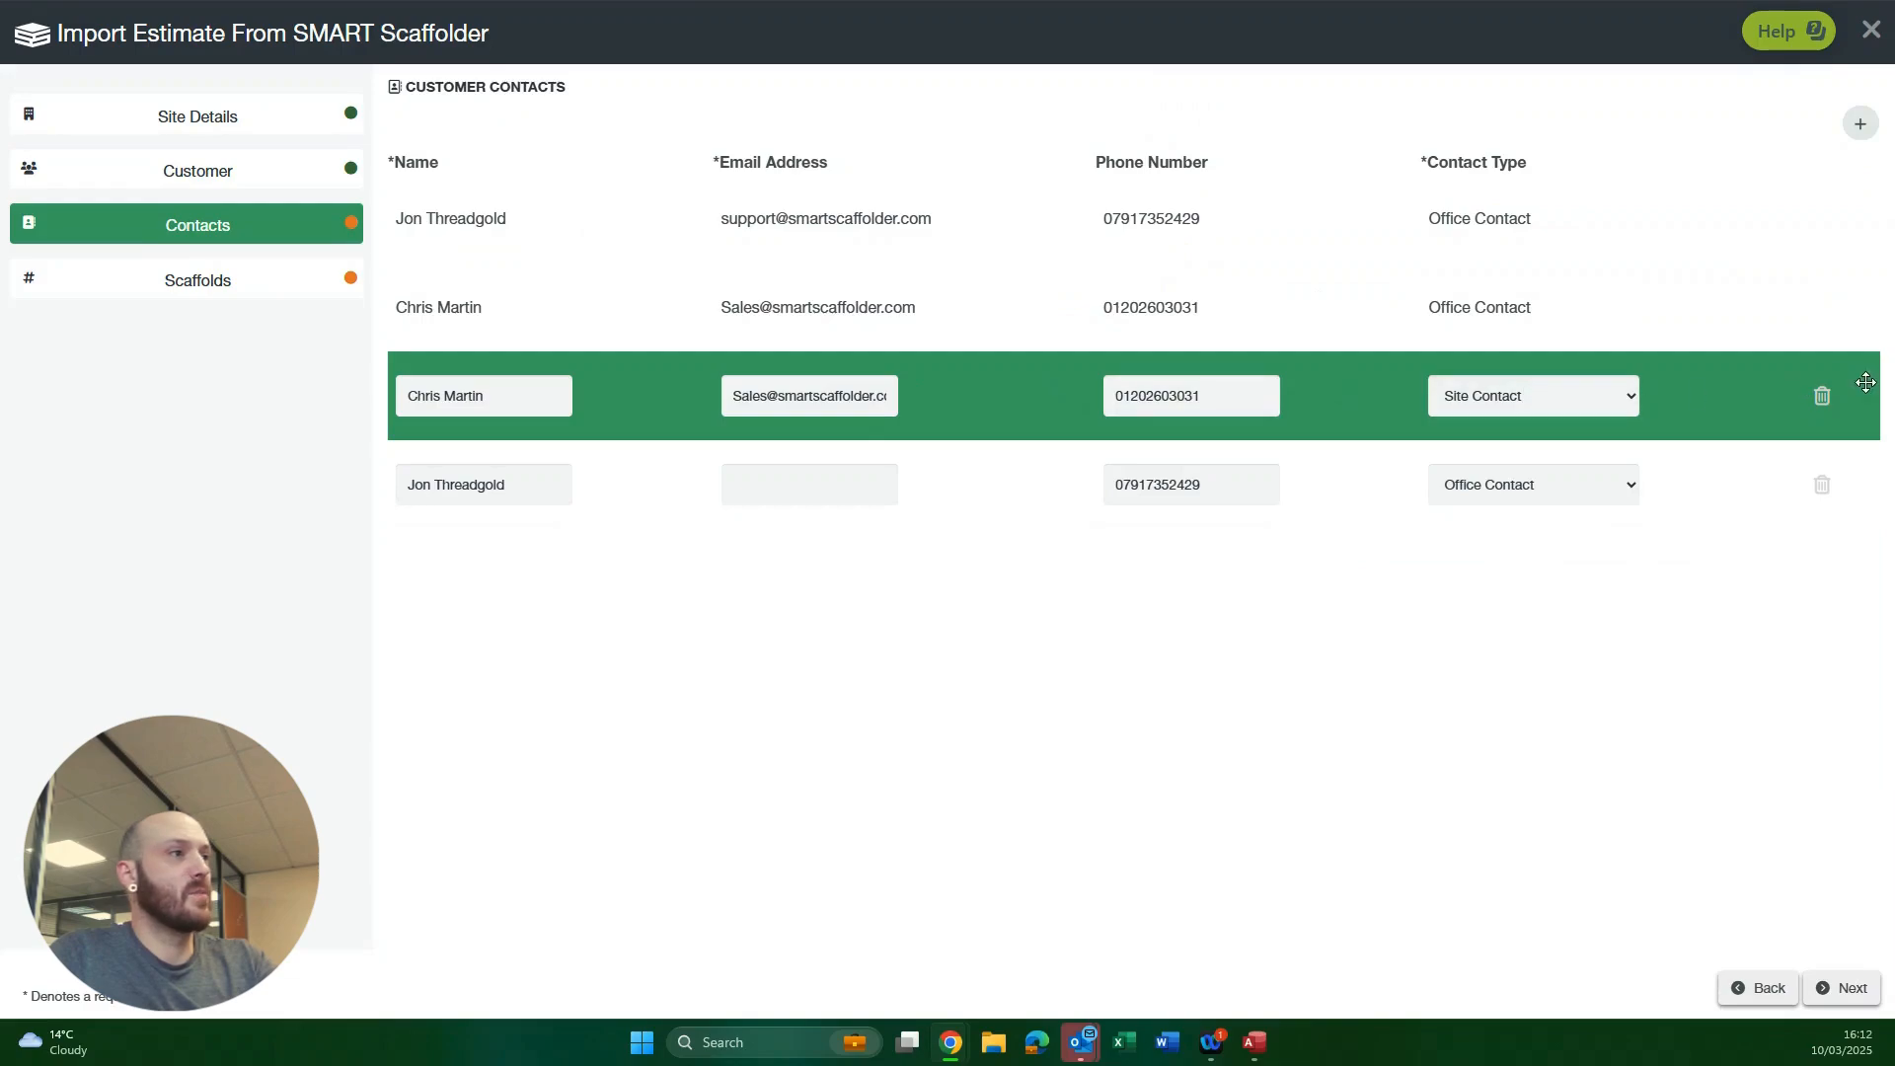
Step: Delete the two duplicate editable customer contacts from the import and continue to the scaffolds
{"action": "left_click", "coordinate": [1822, 398]}
{"action": "left_click", "coordinate": [1821, 398]}
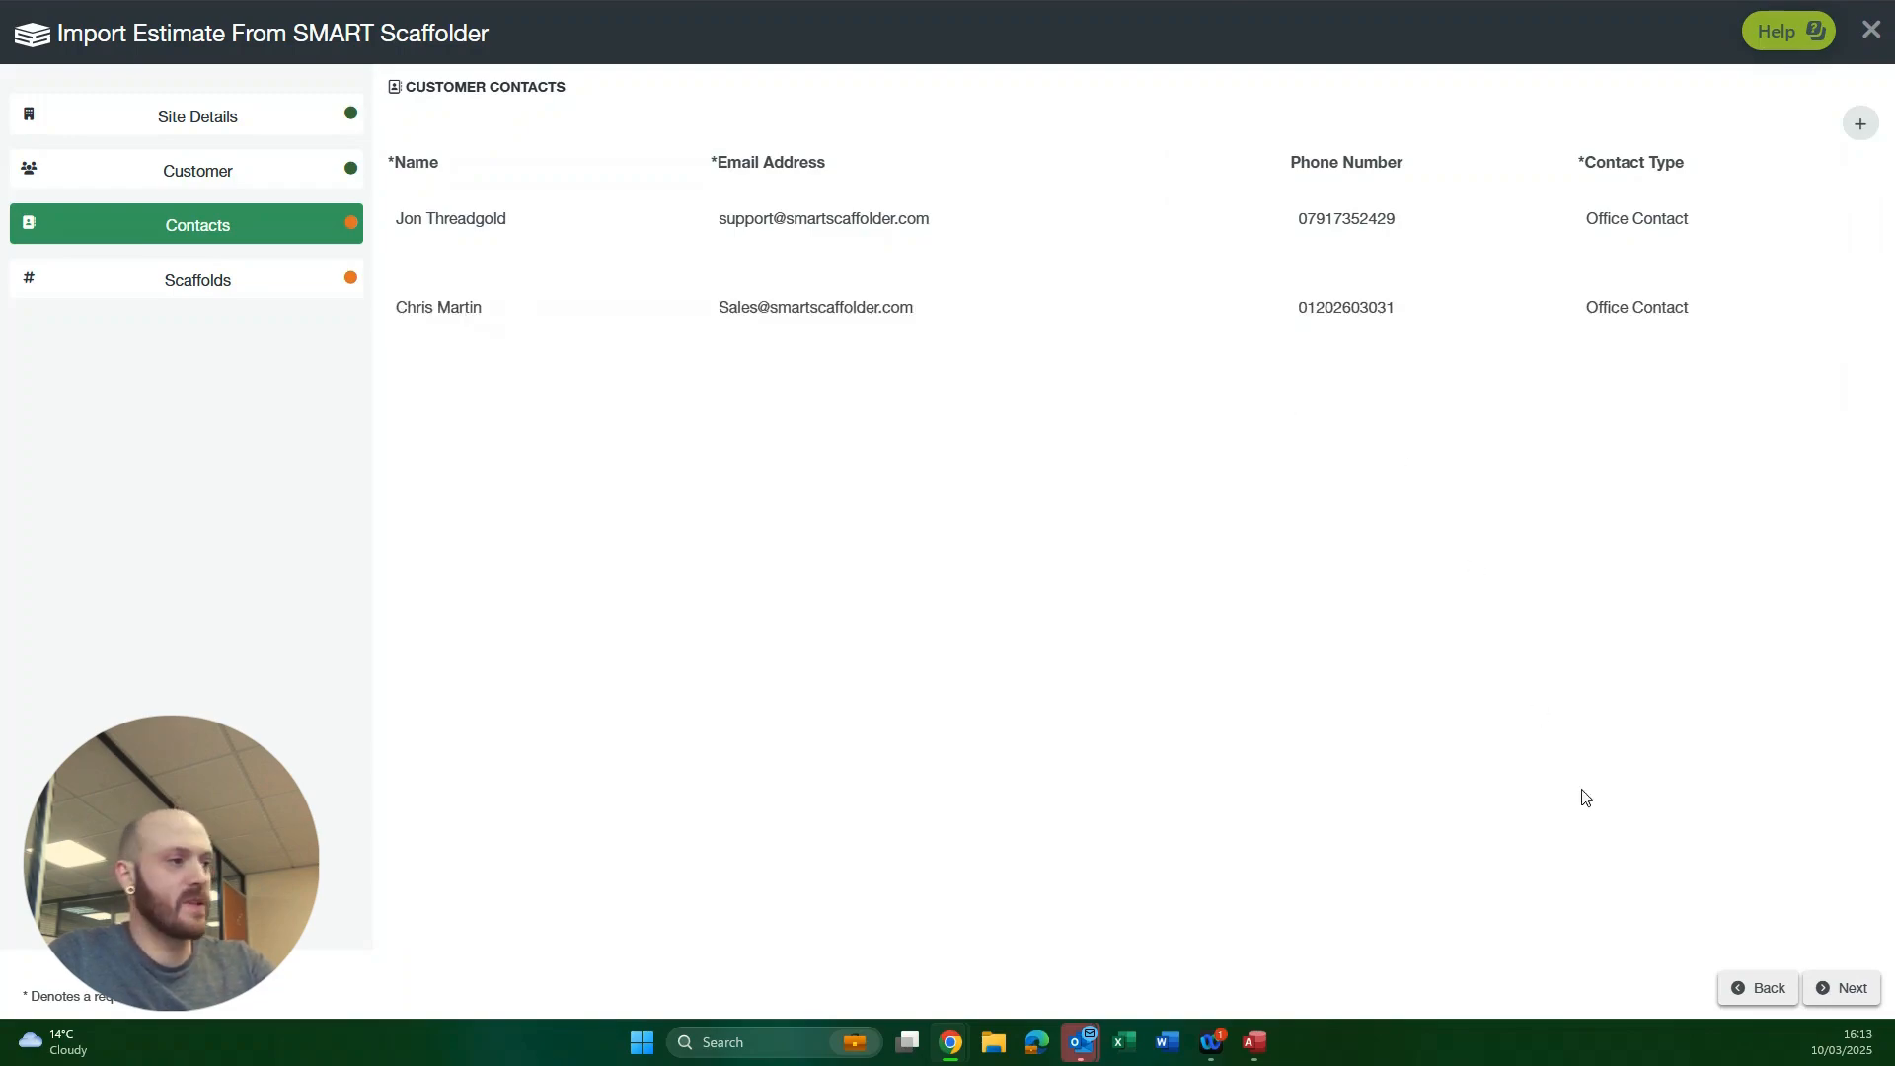
{"action": "left_click", "coordinate": [1846, 988]}
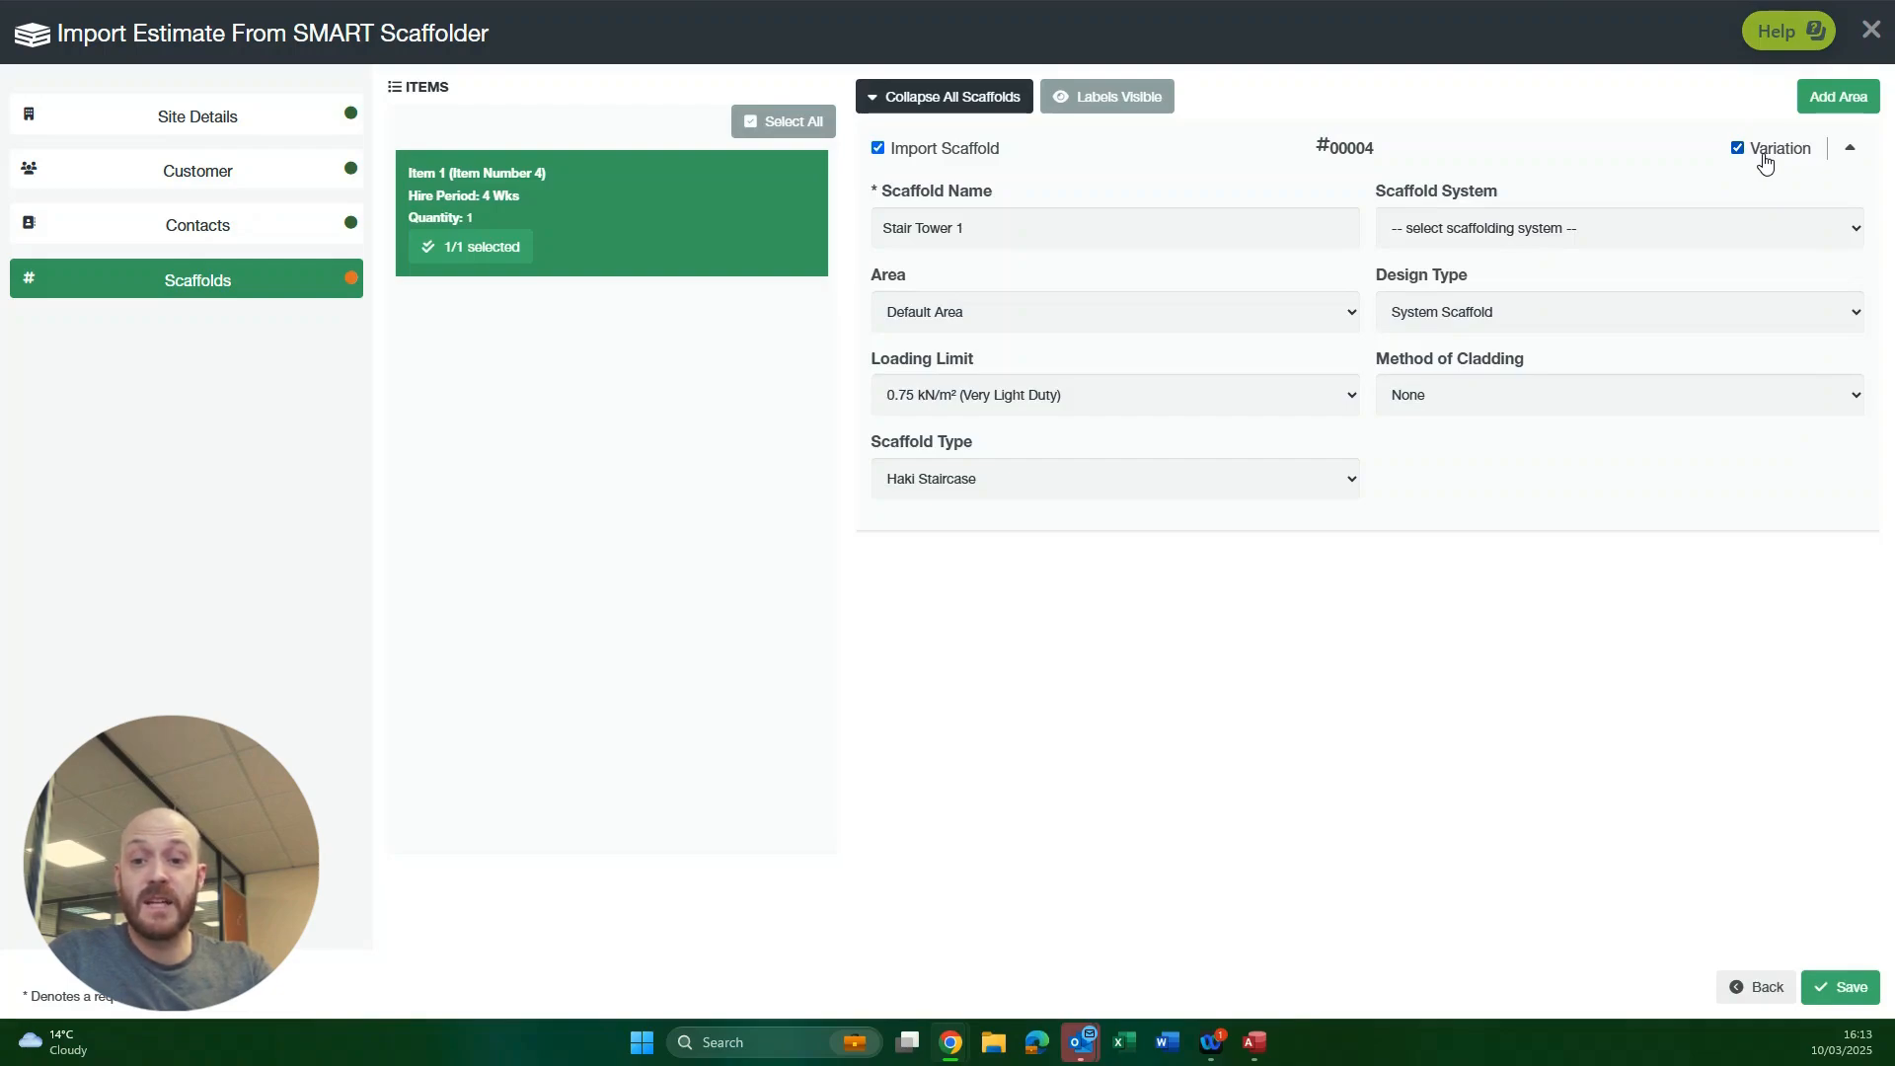
Step: Keep Stair Tower 1 marked as a variation and save the estimate import
{"action": "left_click", "coordinate": [1761, 159]}
{"action": "left_click", "coordinate": [1764, 159]}
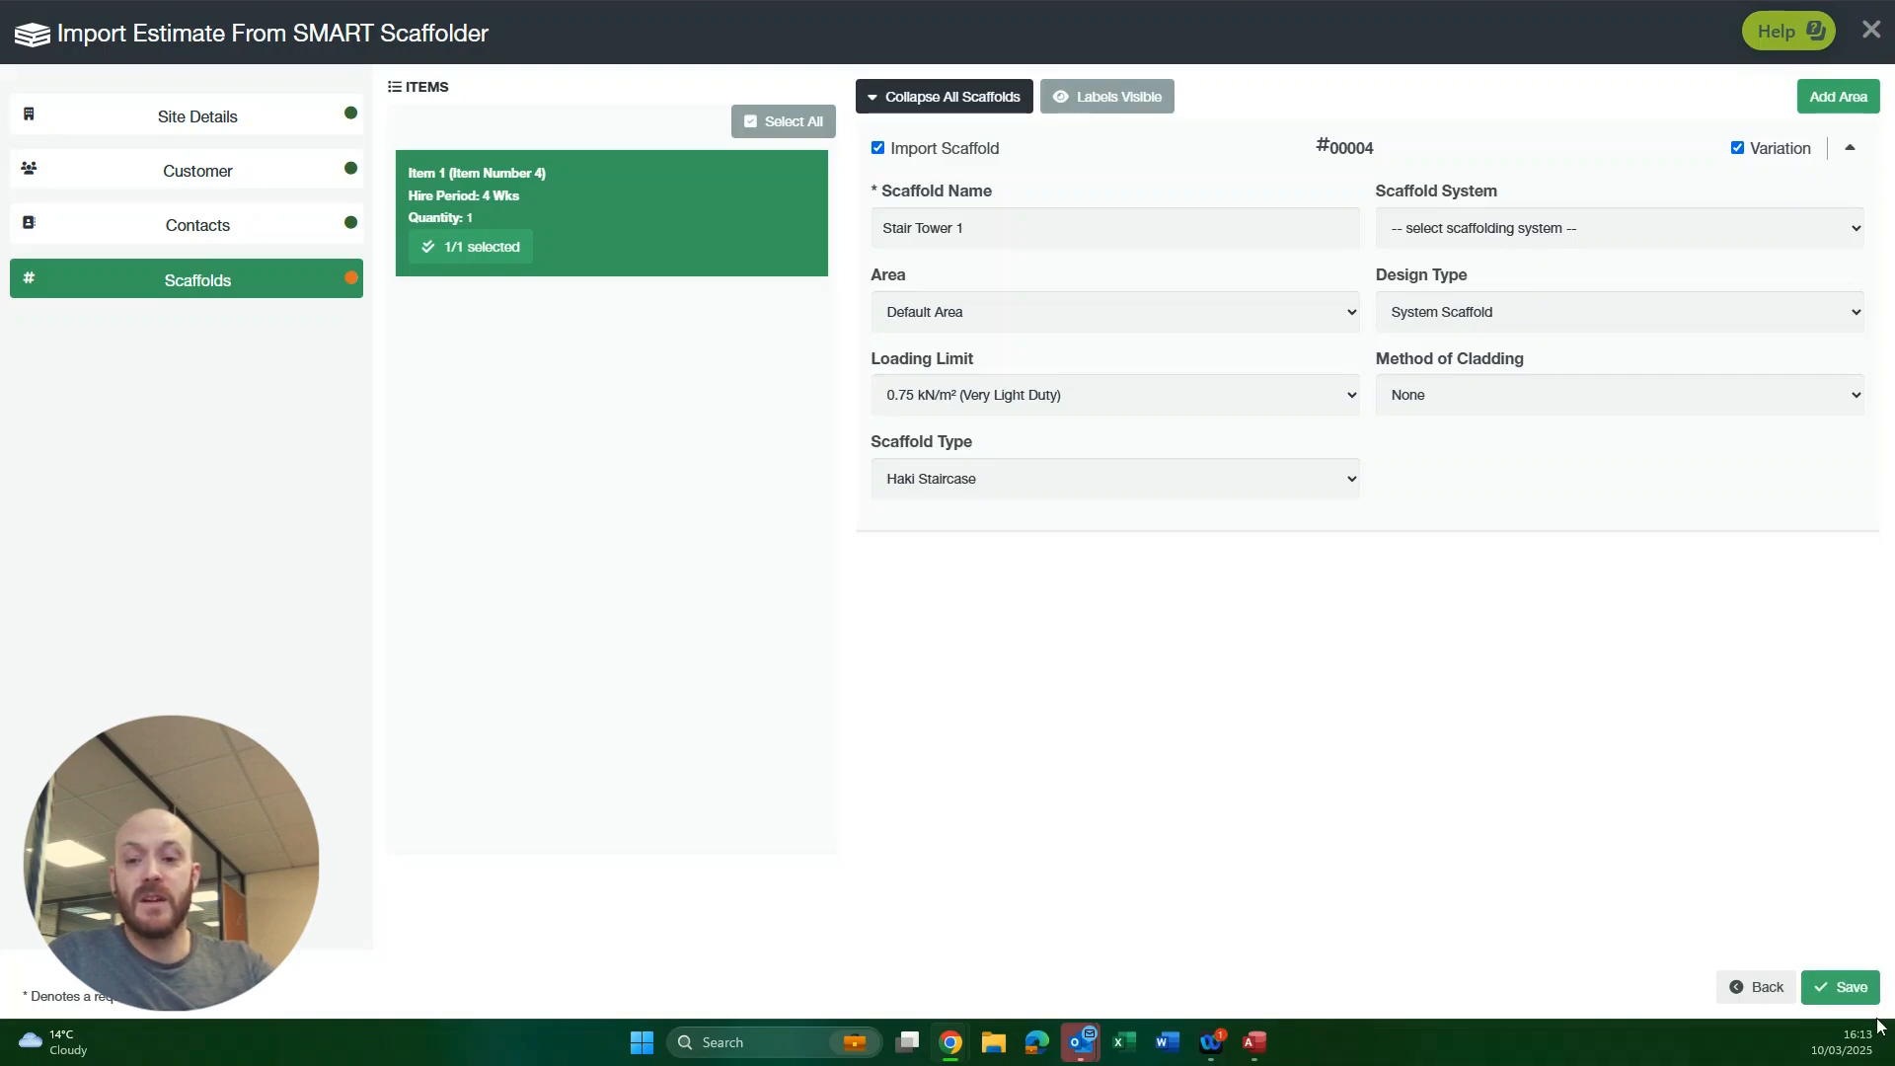
{"action": "left_click", "coordinate": [1839, 989]}
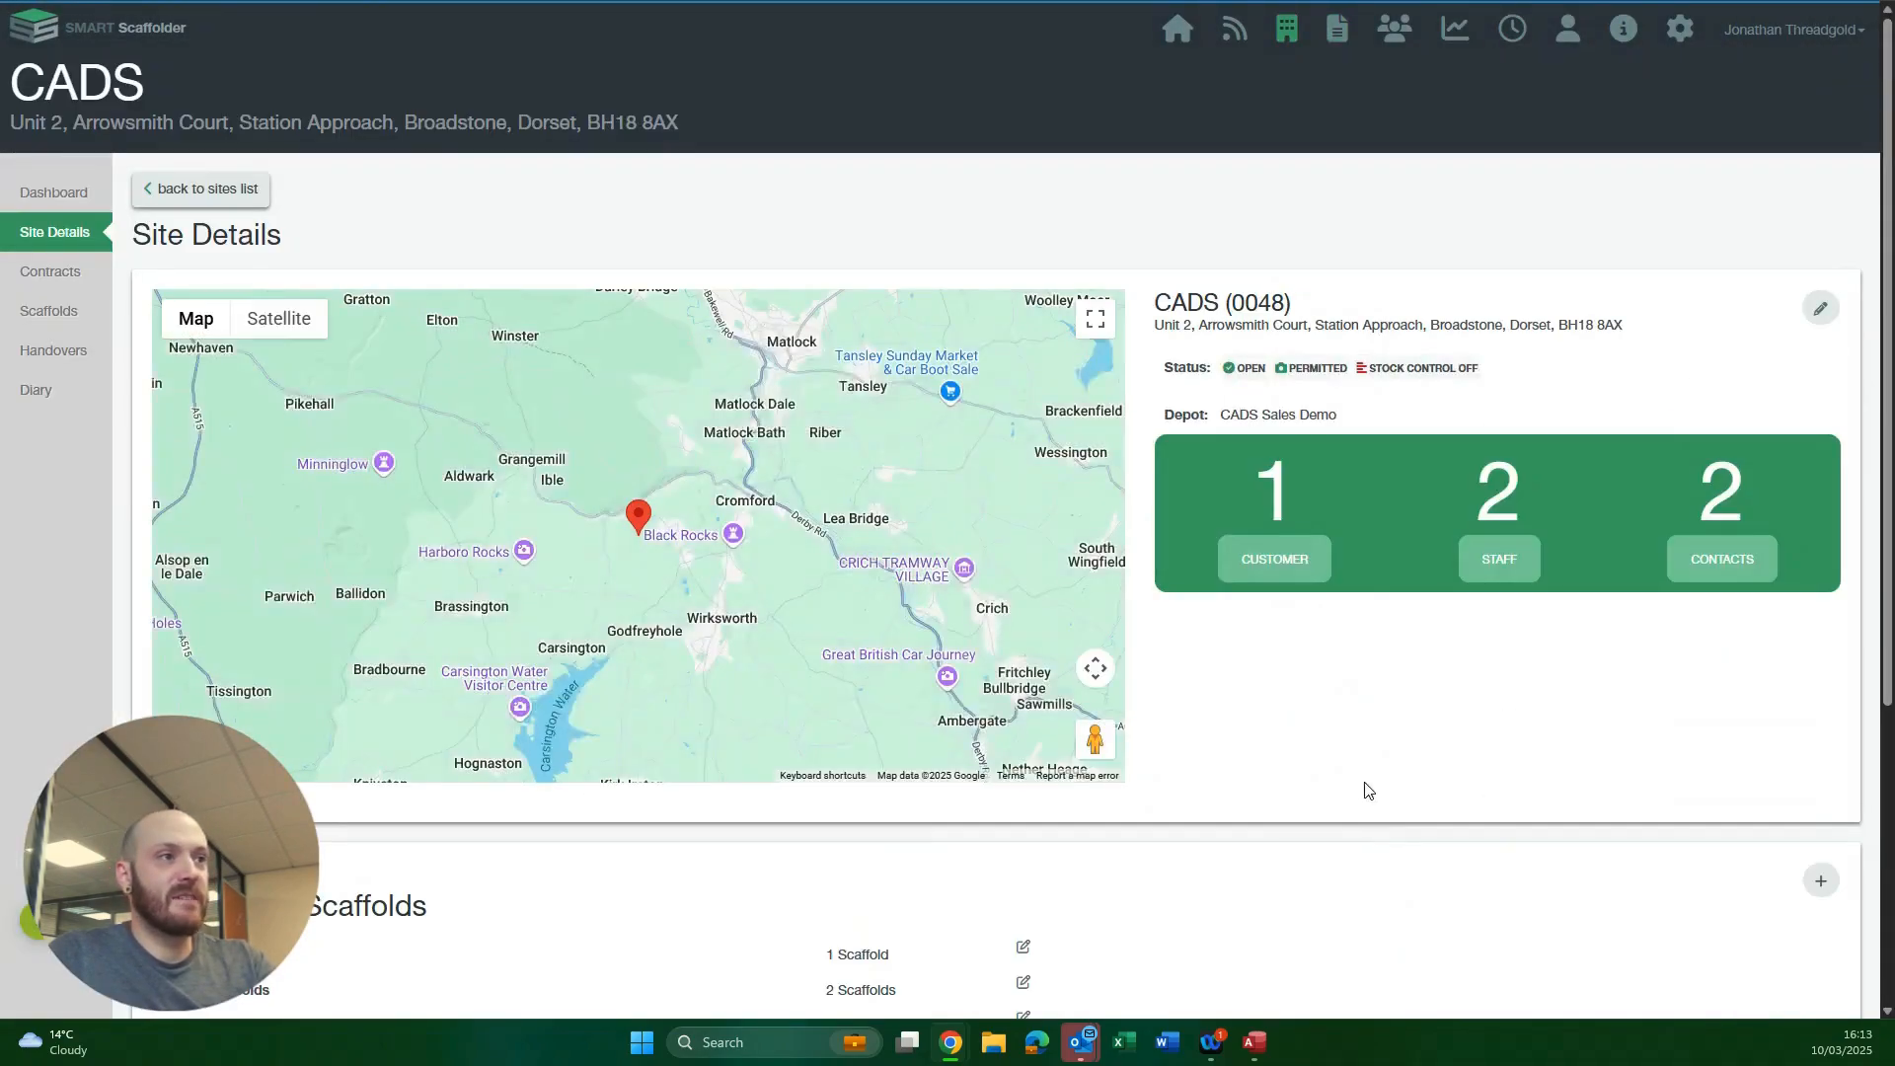
Step: Review the CADS site's areas, staff, contract and scaffolds list, and return to the estimates
{"action": "scroll", "coordinate": [1261, 668], "scroll_direction": "down", "scroll_amount": 4}
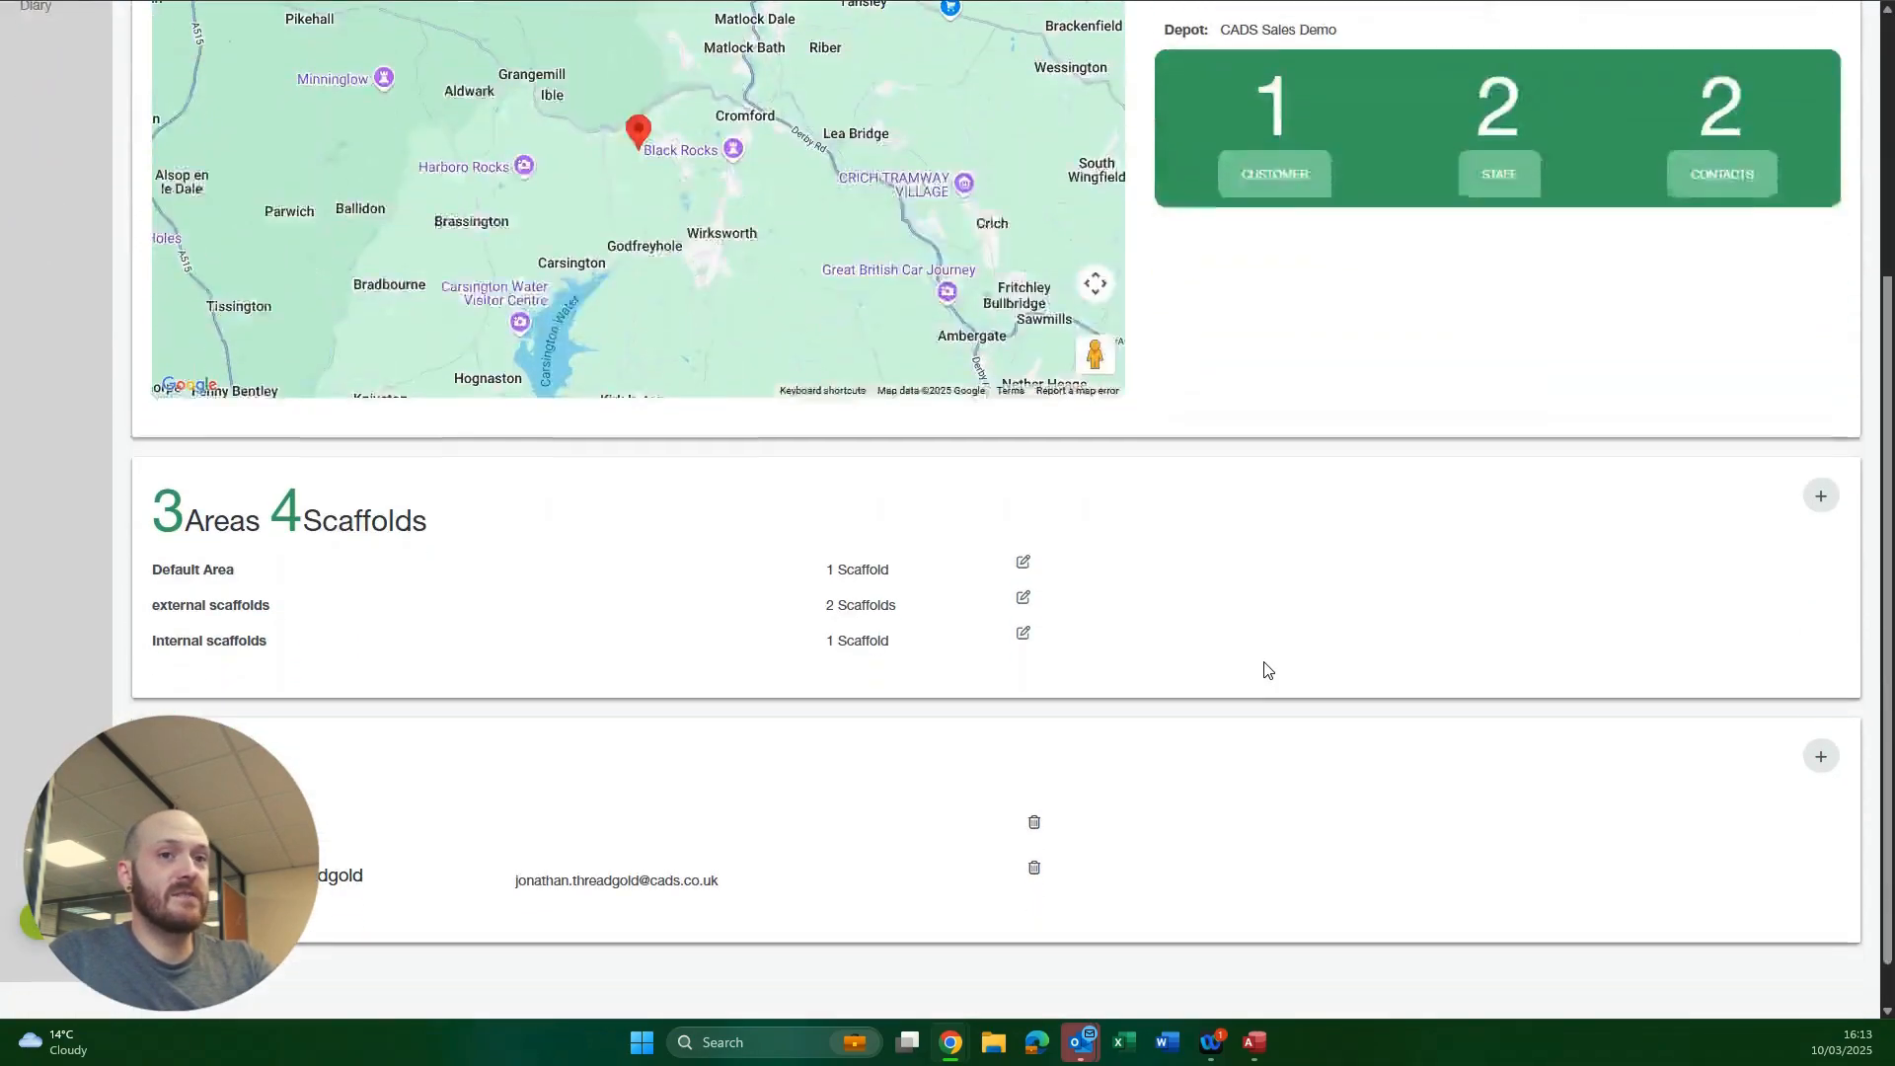
{"action": "scroll", "coordinate": [377, 606], "scroll_direction": "down", "scroll_amount": 1}
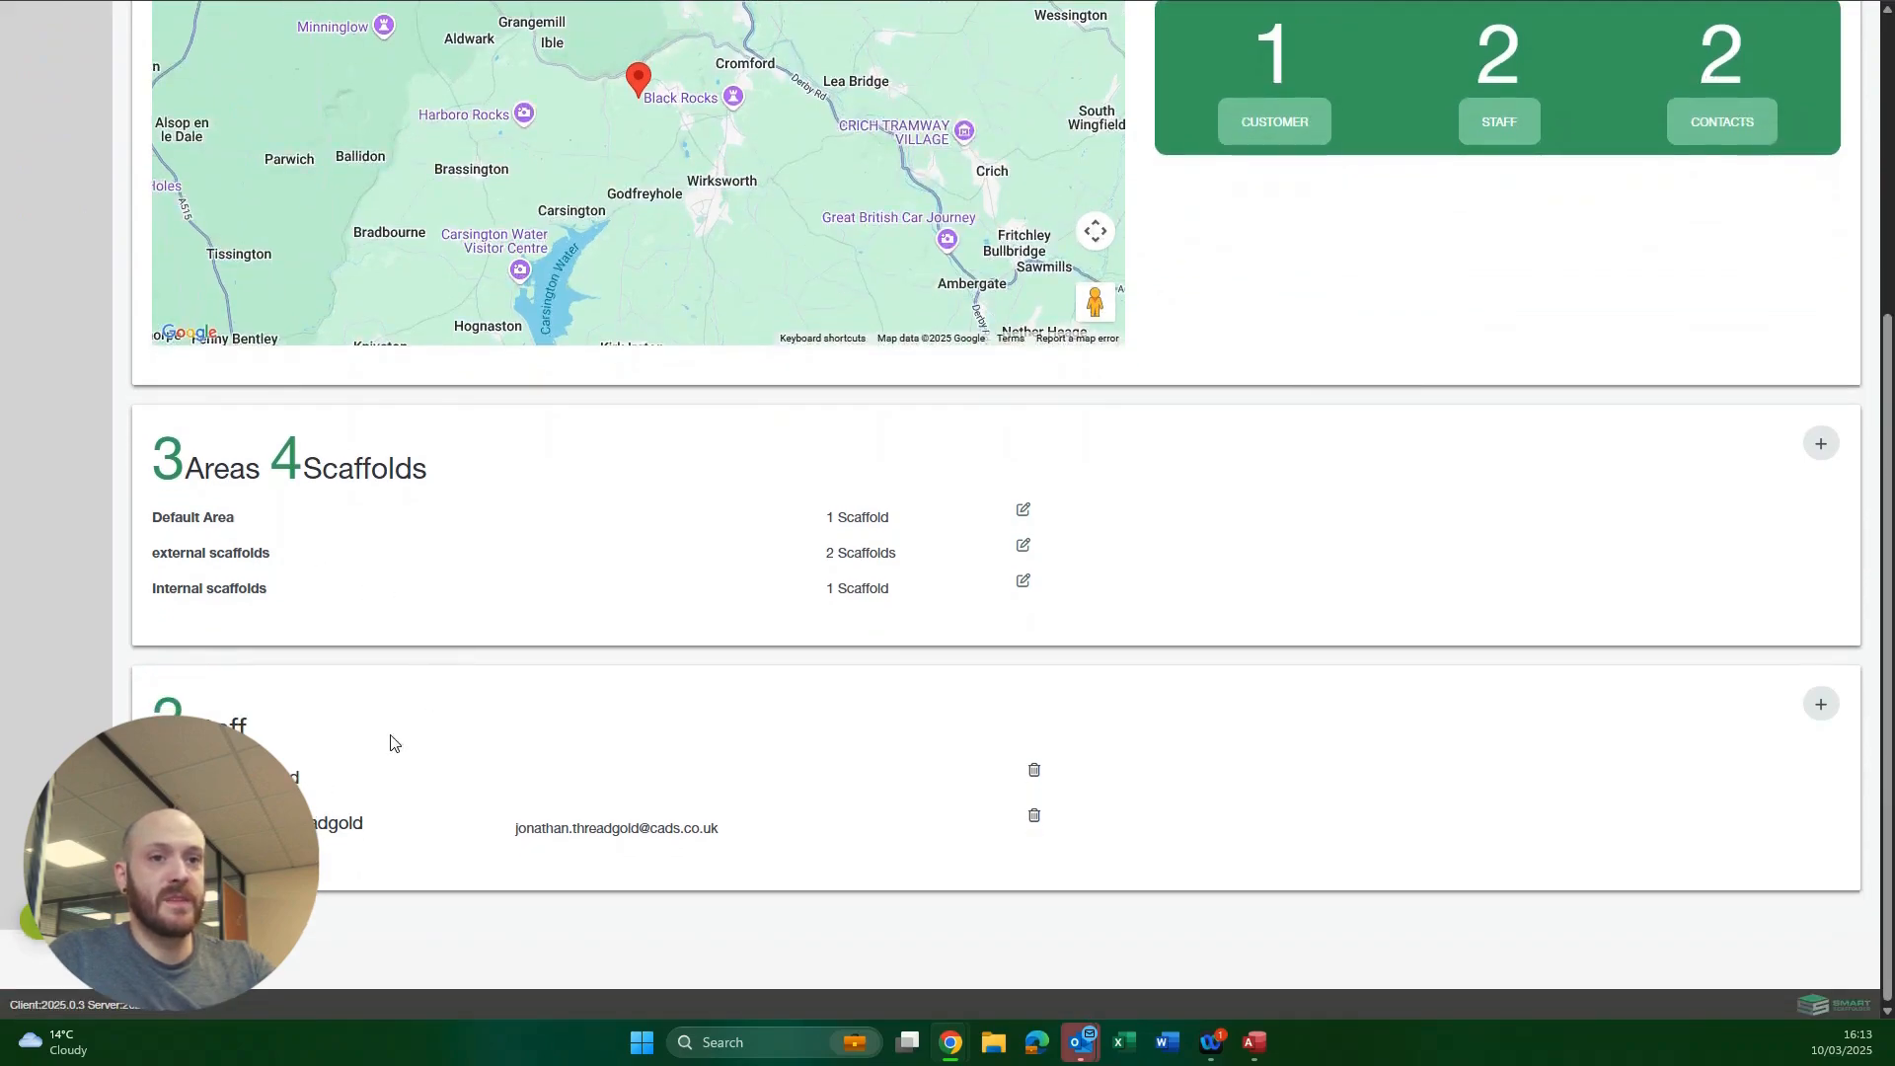
{"action": "scroll", "coordinate": [535, 718], "scroll_direction": "up", "scroll_amount": 5}
{"action": "left_click", "coordinate": [49, 270]}
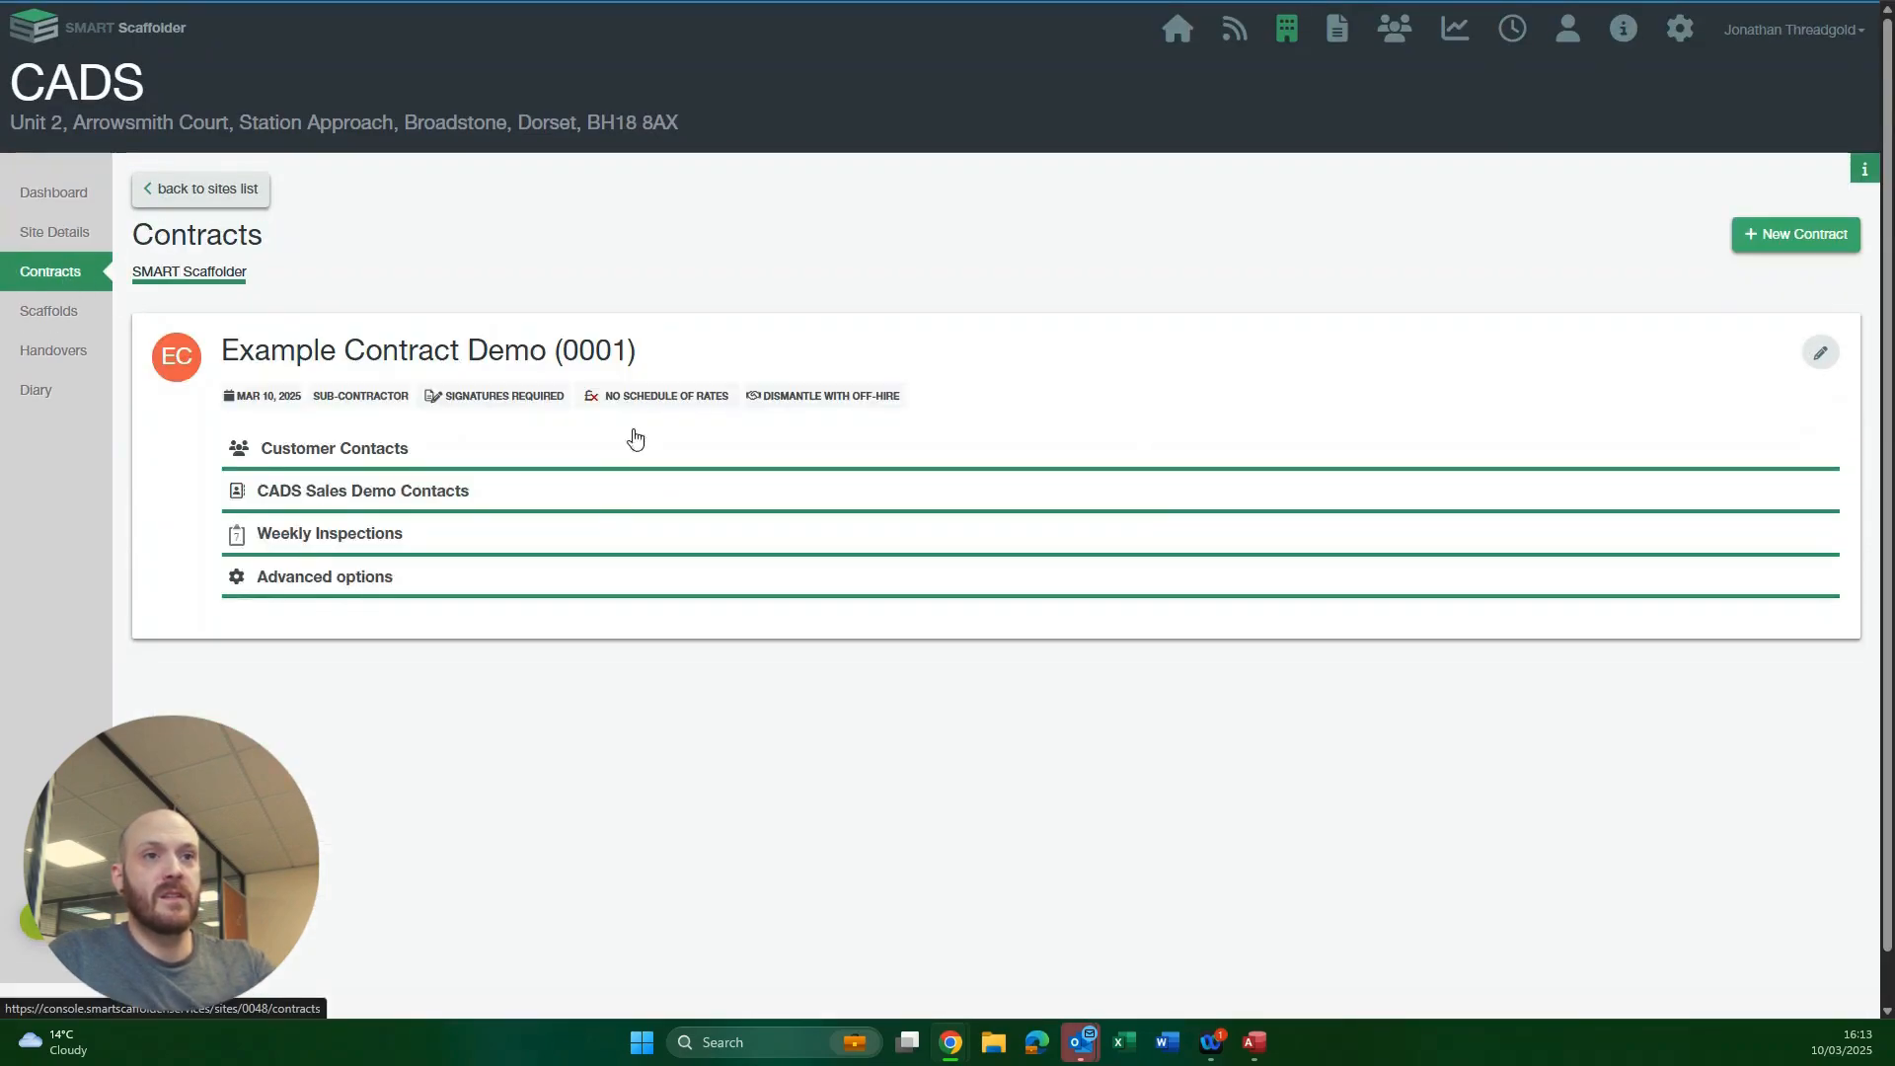
{"action": "left_click", "coordinate": [41, 315]}
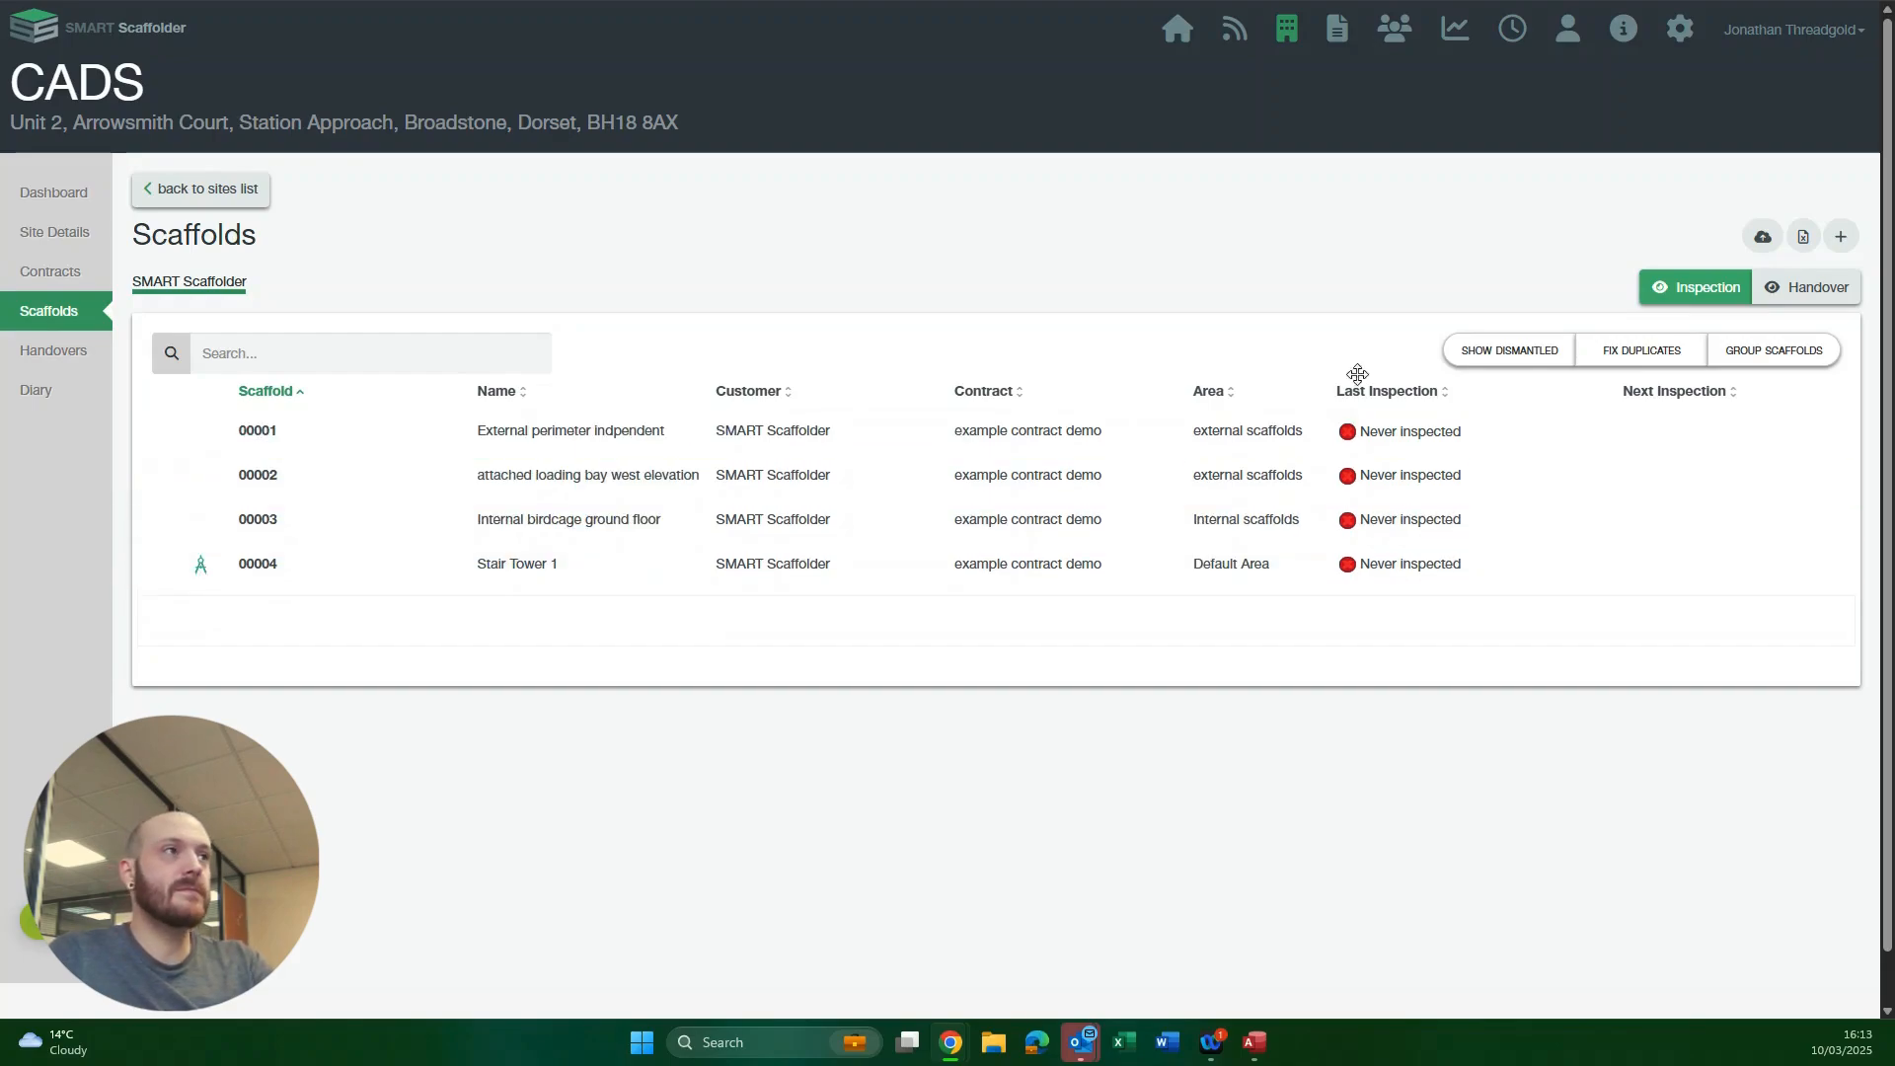
{"action": "left_click", "coordinate": [1338, 33]}
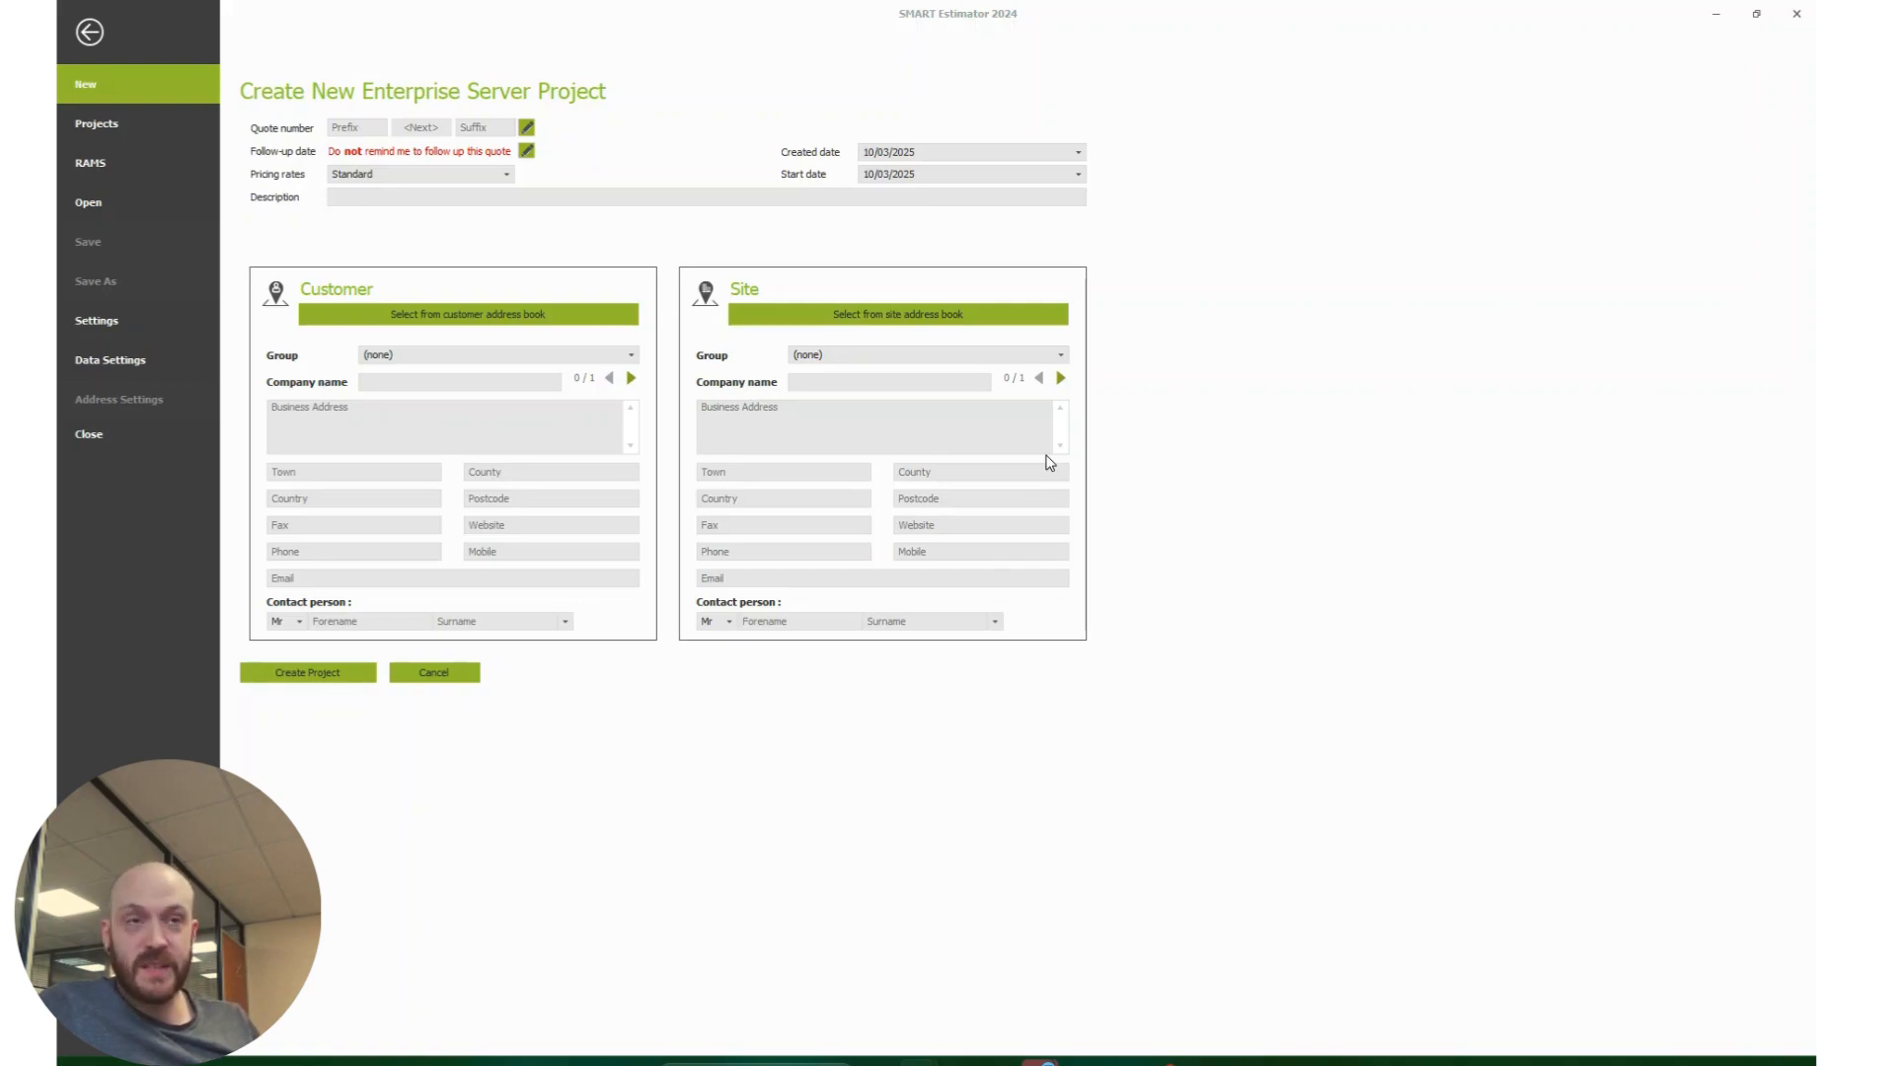
Step: In SMART Estimator, open the customer address book for the new project and review the SMART Scaffolder entry's email and contact person details
{"action": "left_click", "coordinate": [472, 316]}
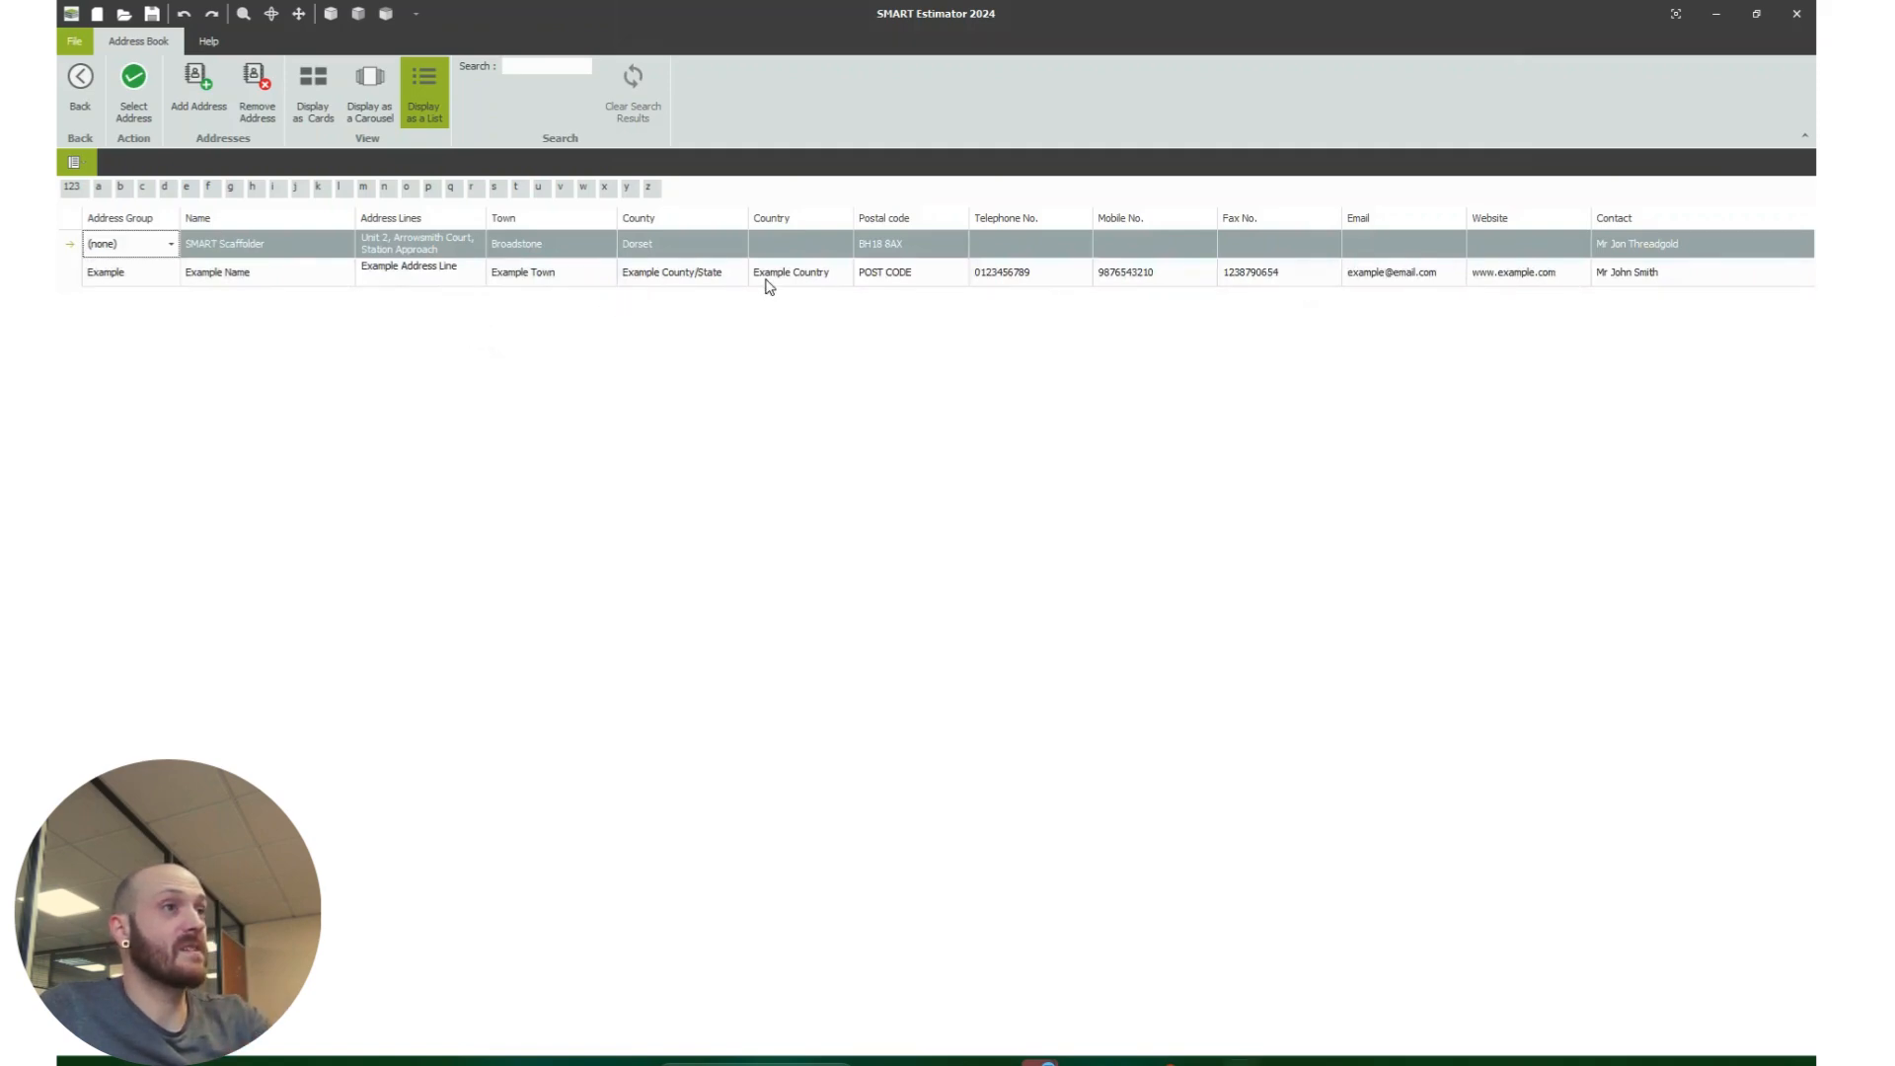
{"action": "left_click", "coordinate": [1406, 244]}
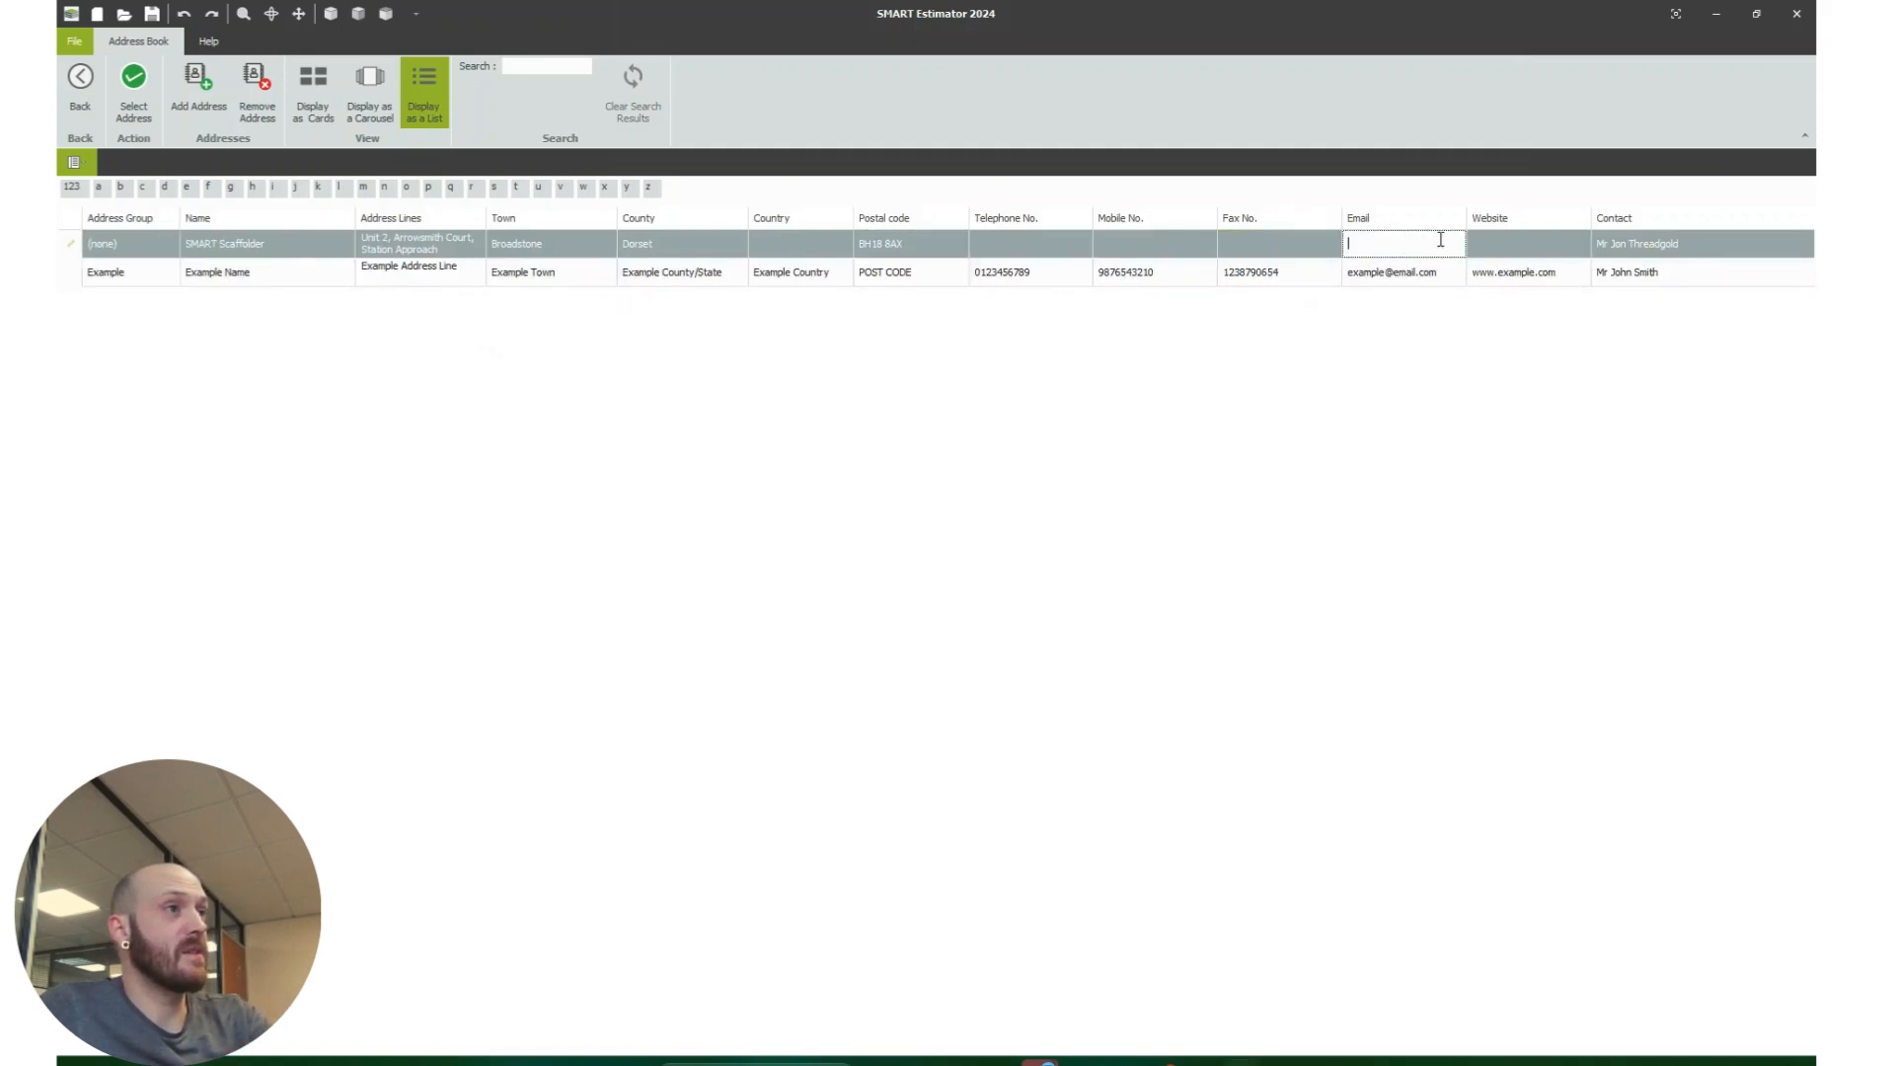
{"action": "left_click", "coordinate": [1616, 245]}
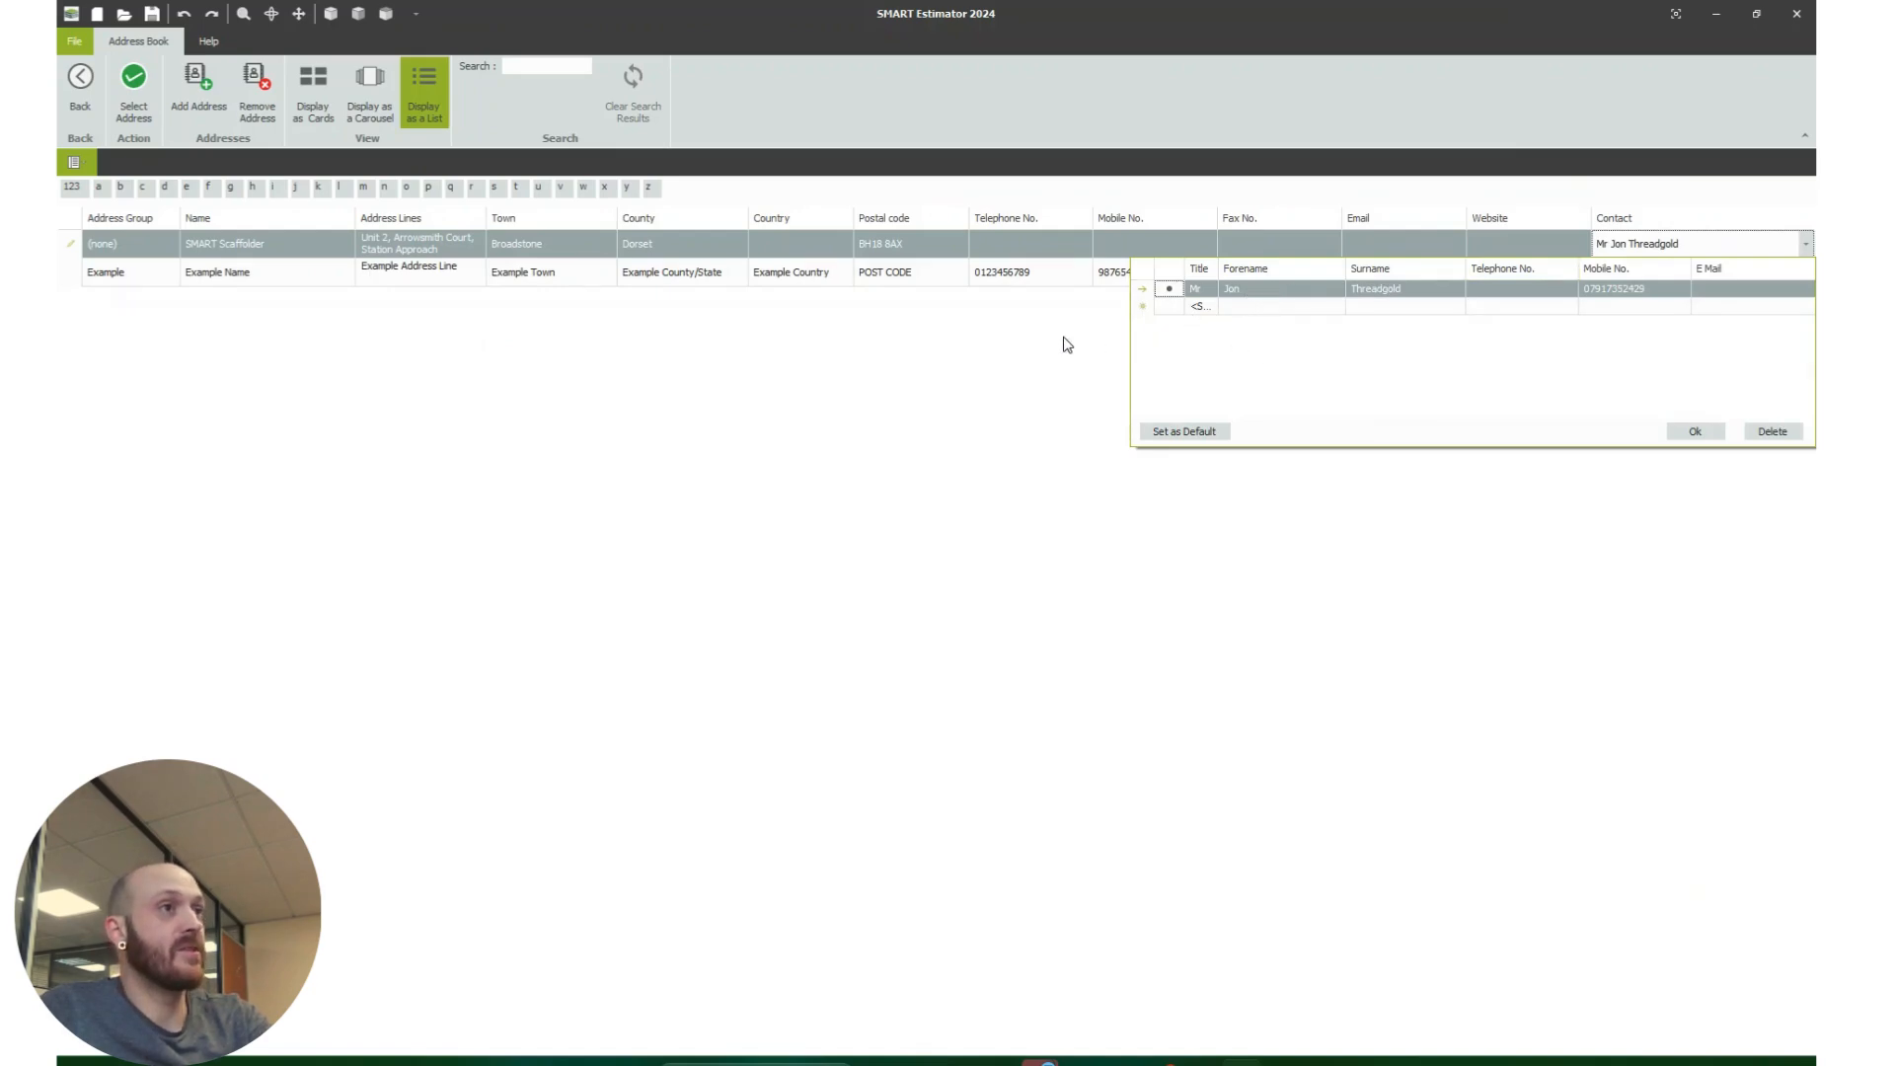
{"action": "left_click", "coordinate": [1063, 344]}
{"action": "key", "text": "Tab"}
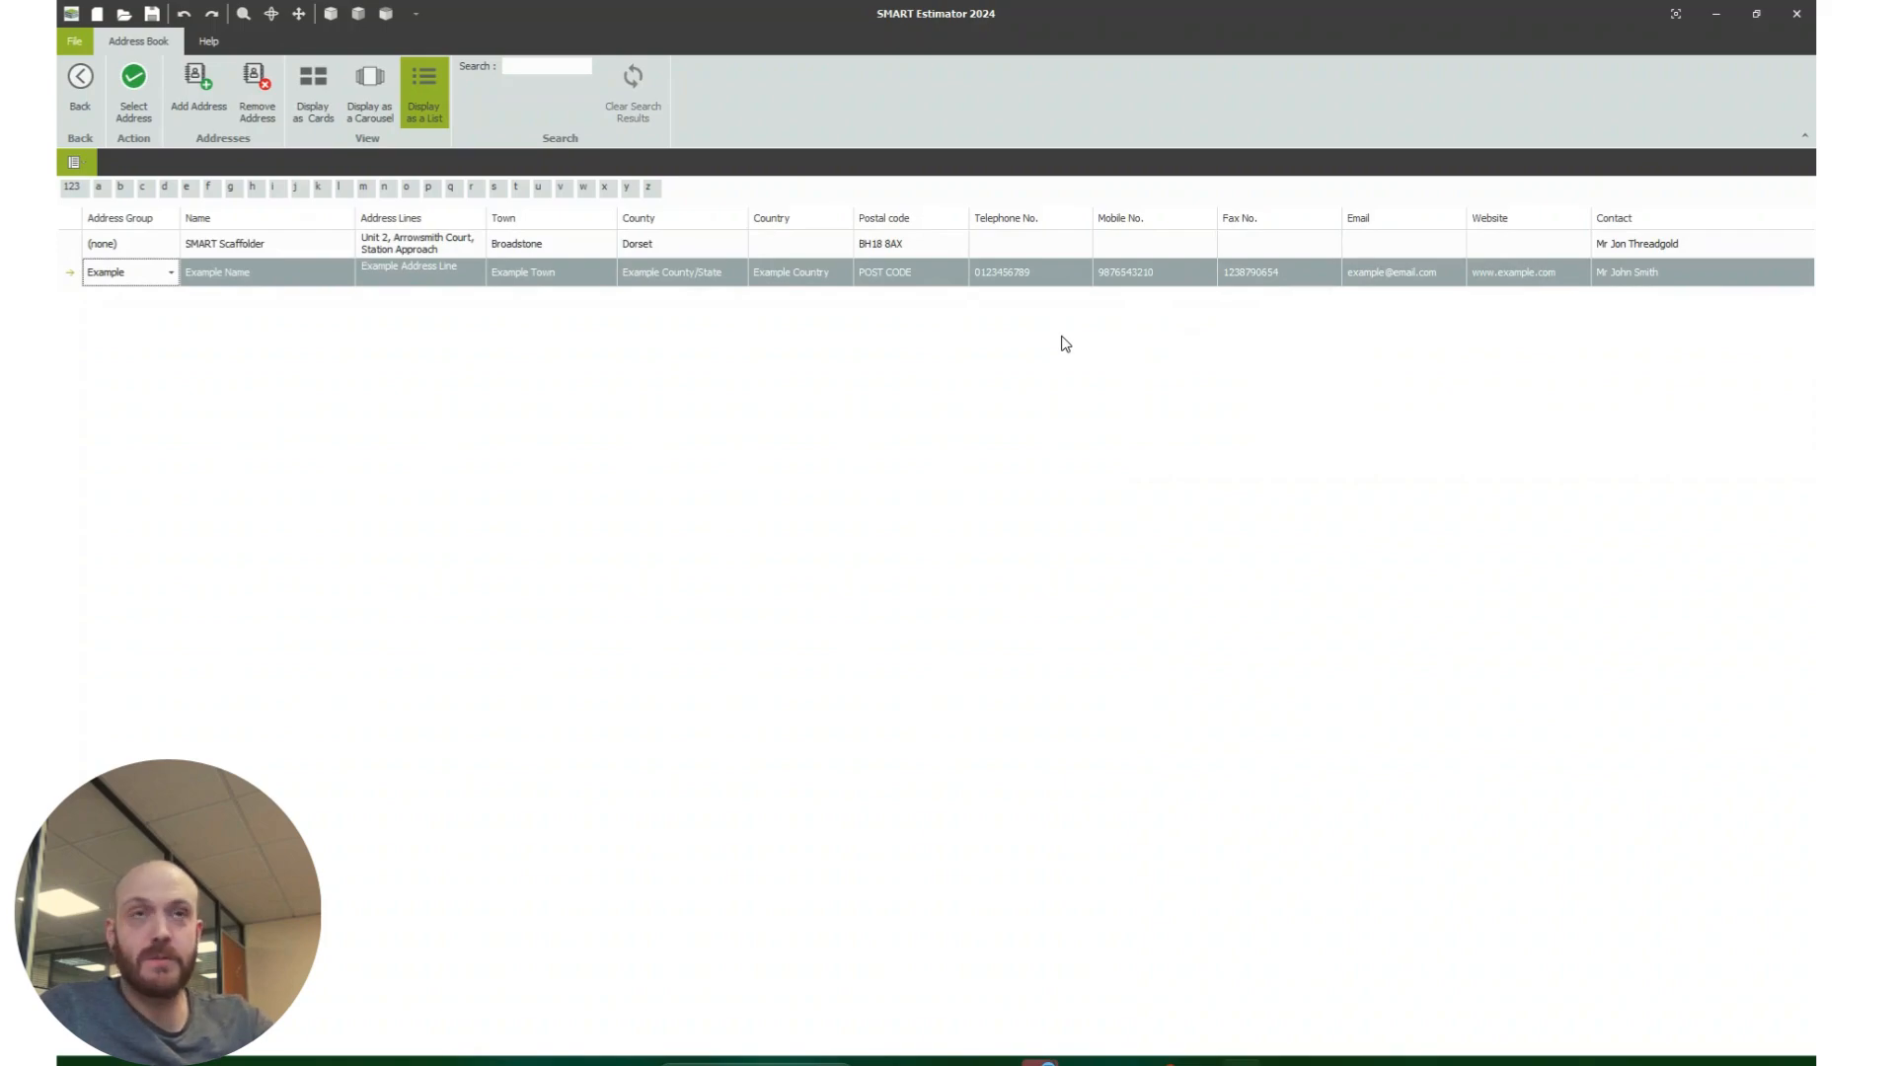
Step: Use the Example Name address as the customer and create the new project
{"action": "left_click", "coordinate": [82, 93]}
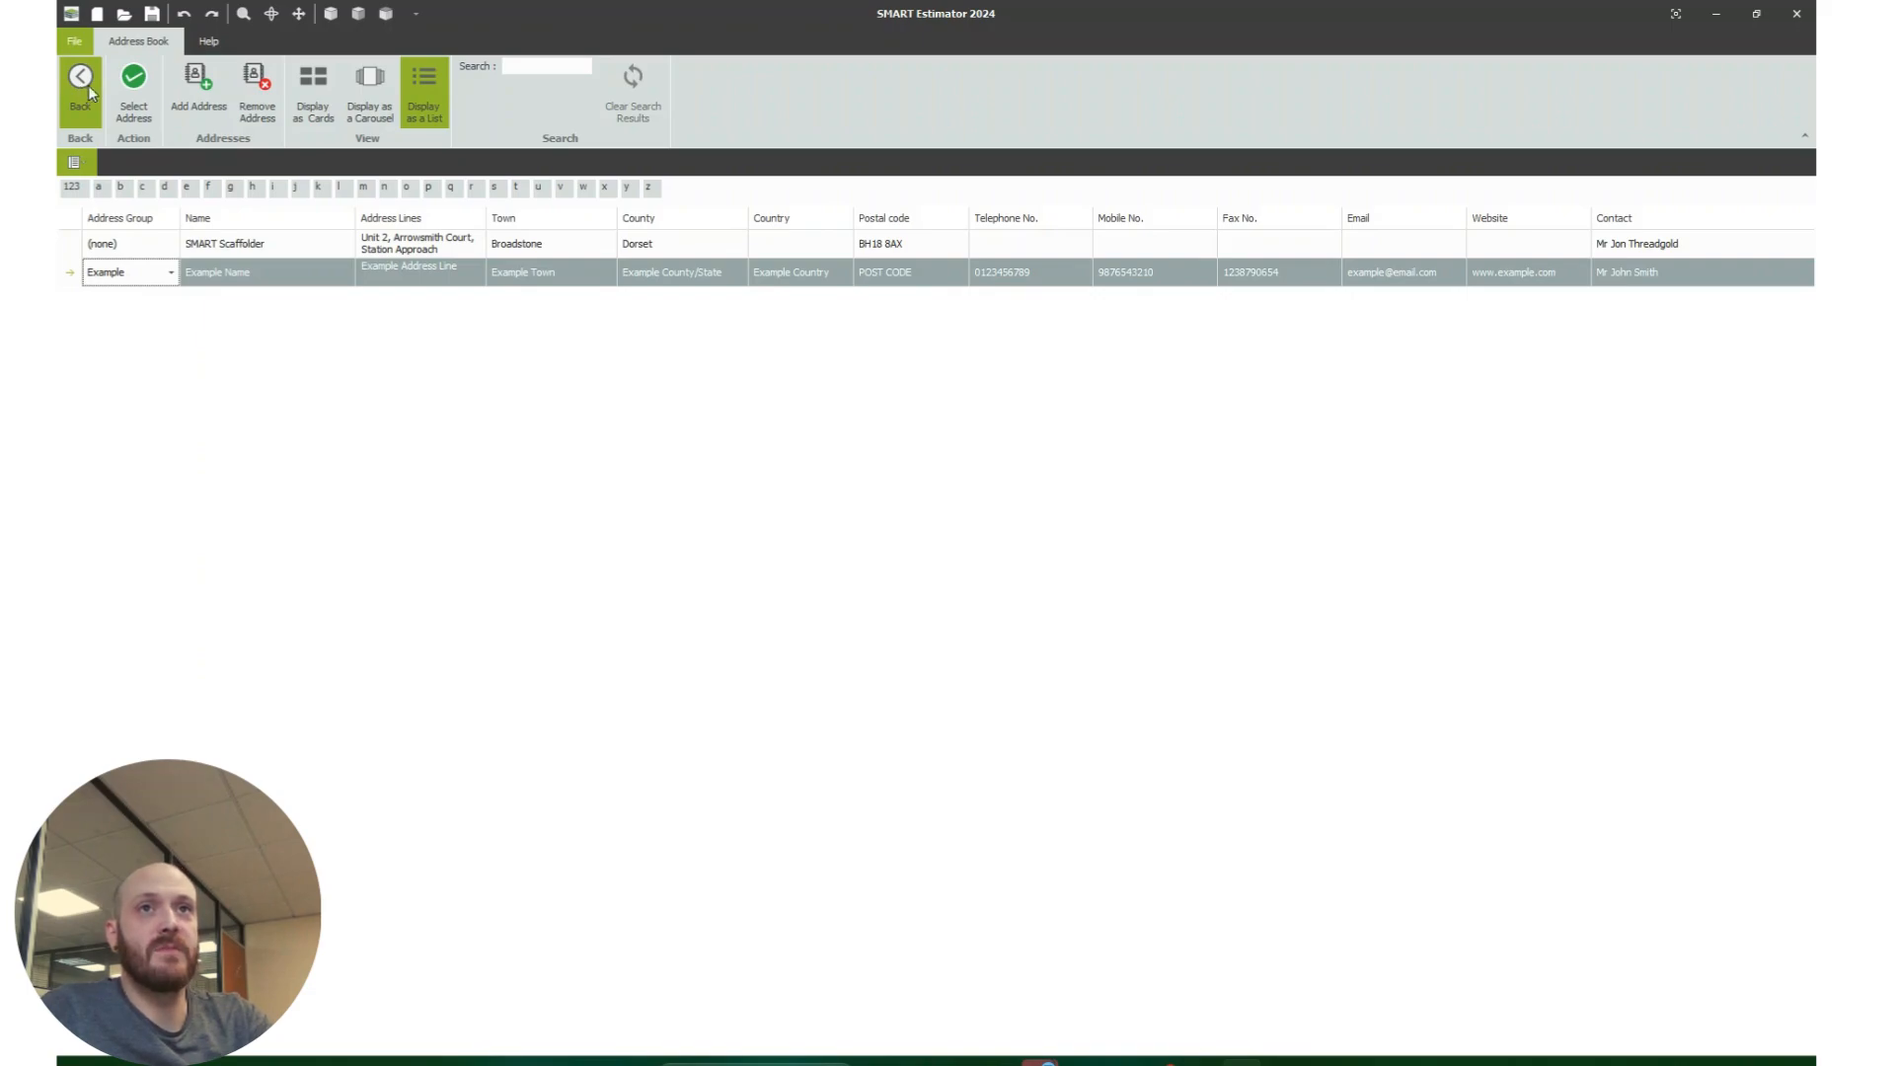
{"action": "left_click", "coordinate": [135, 78]}
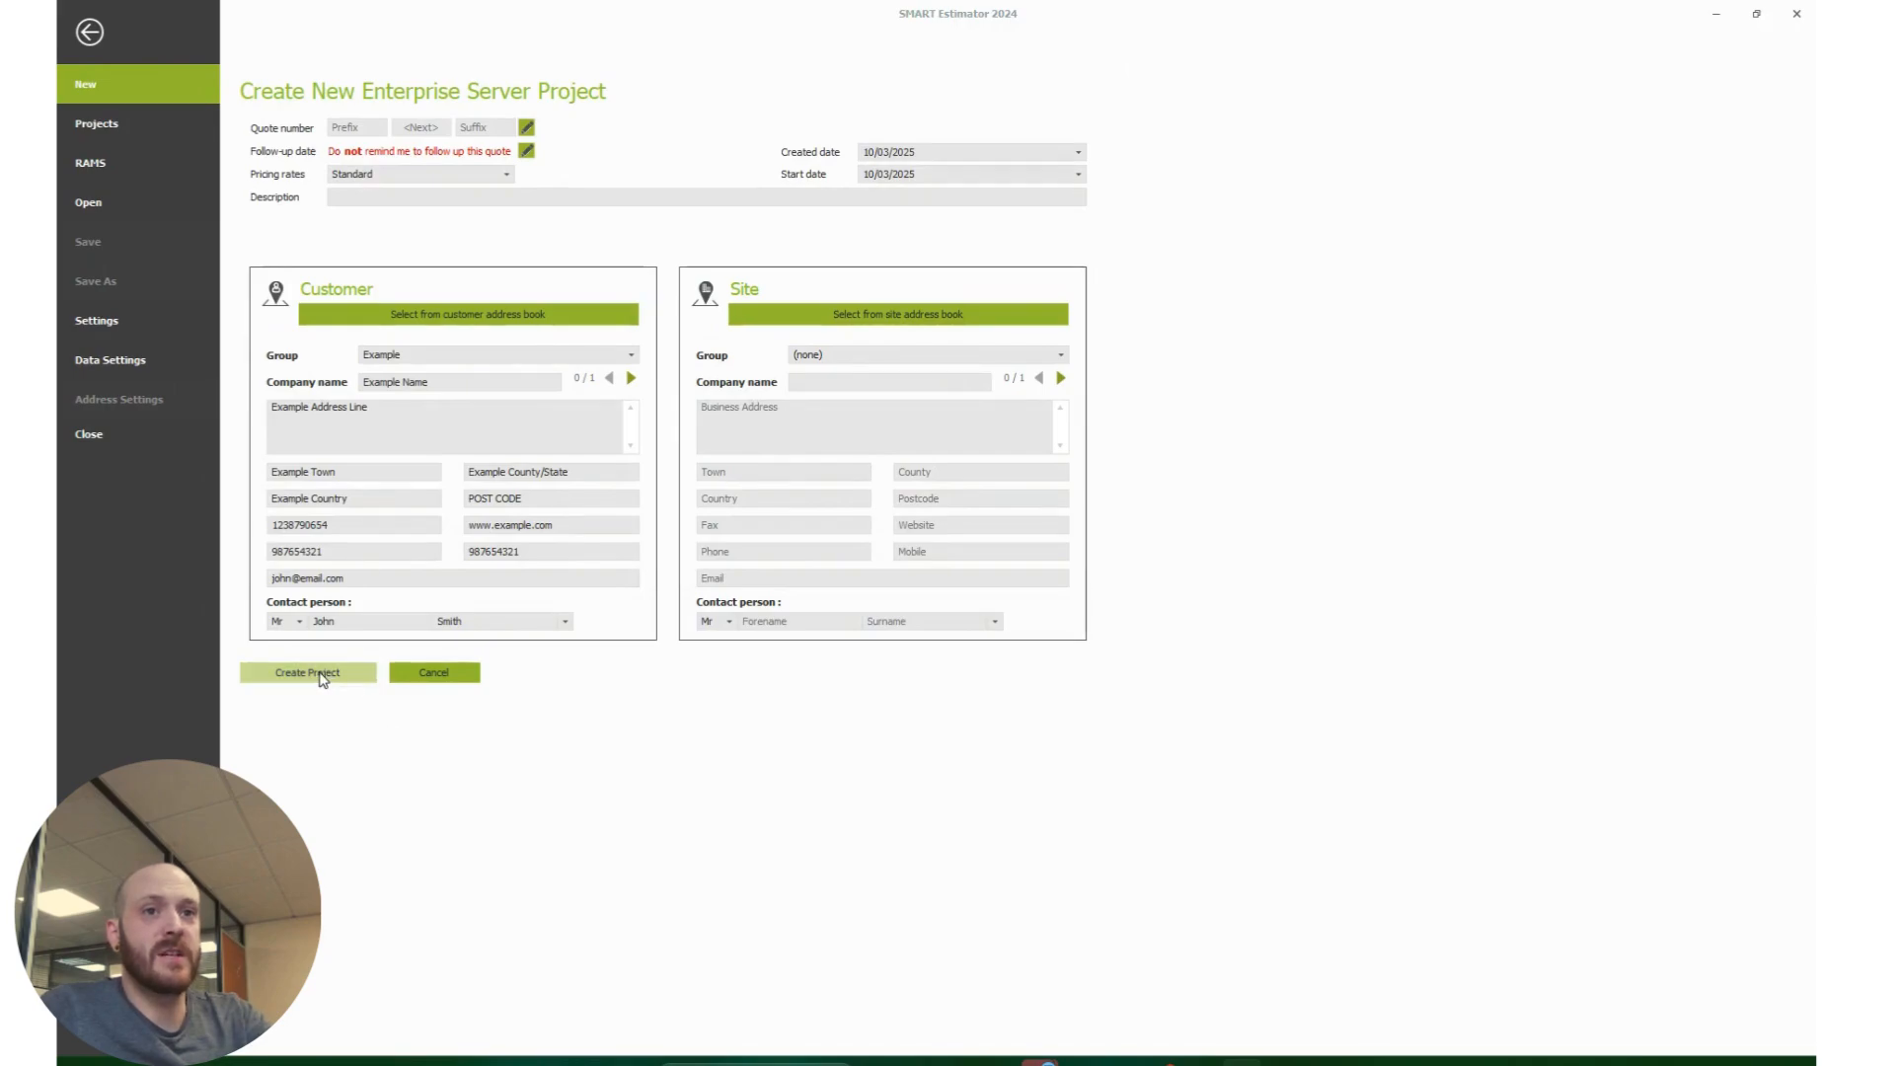
{"action": "left_click", "coordinate": [323, 675]}
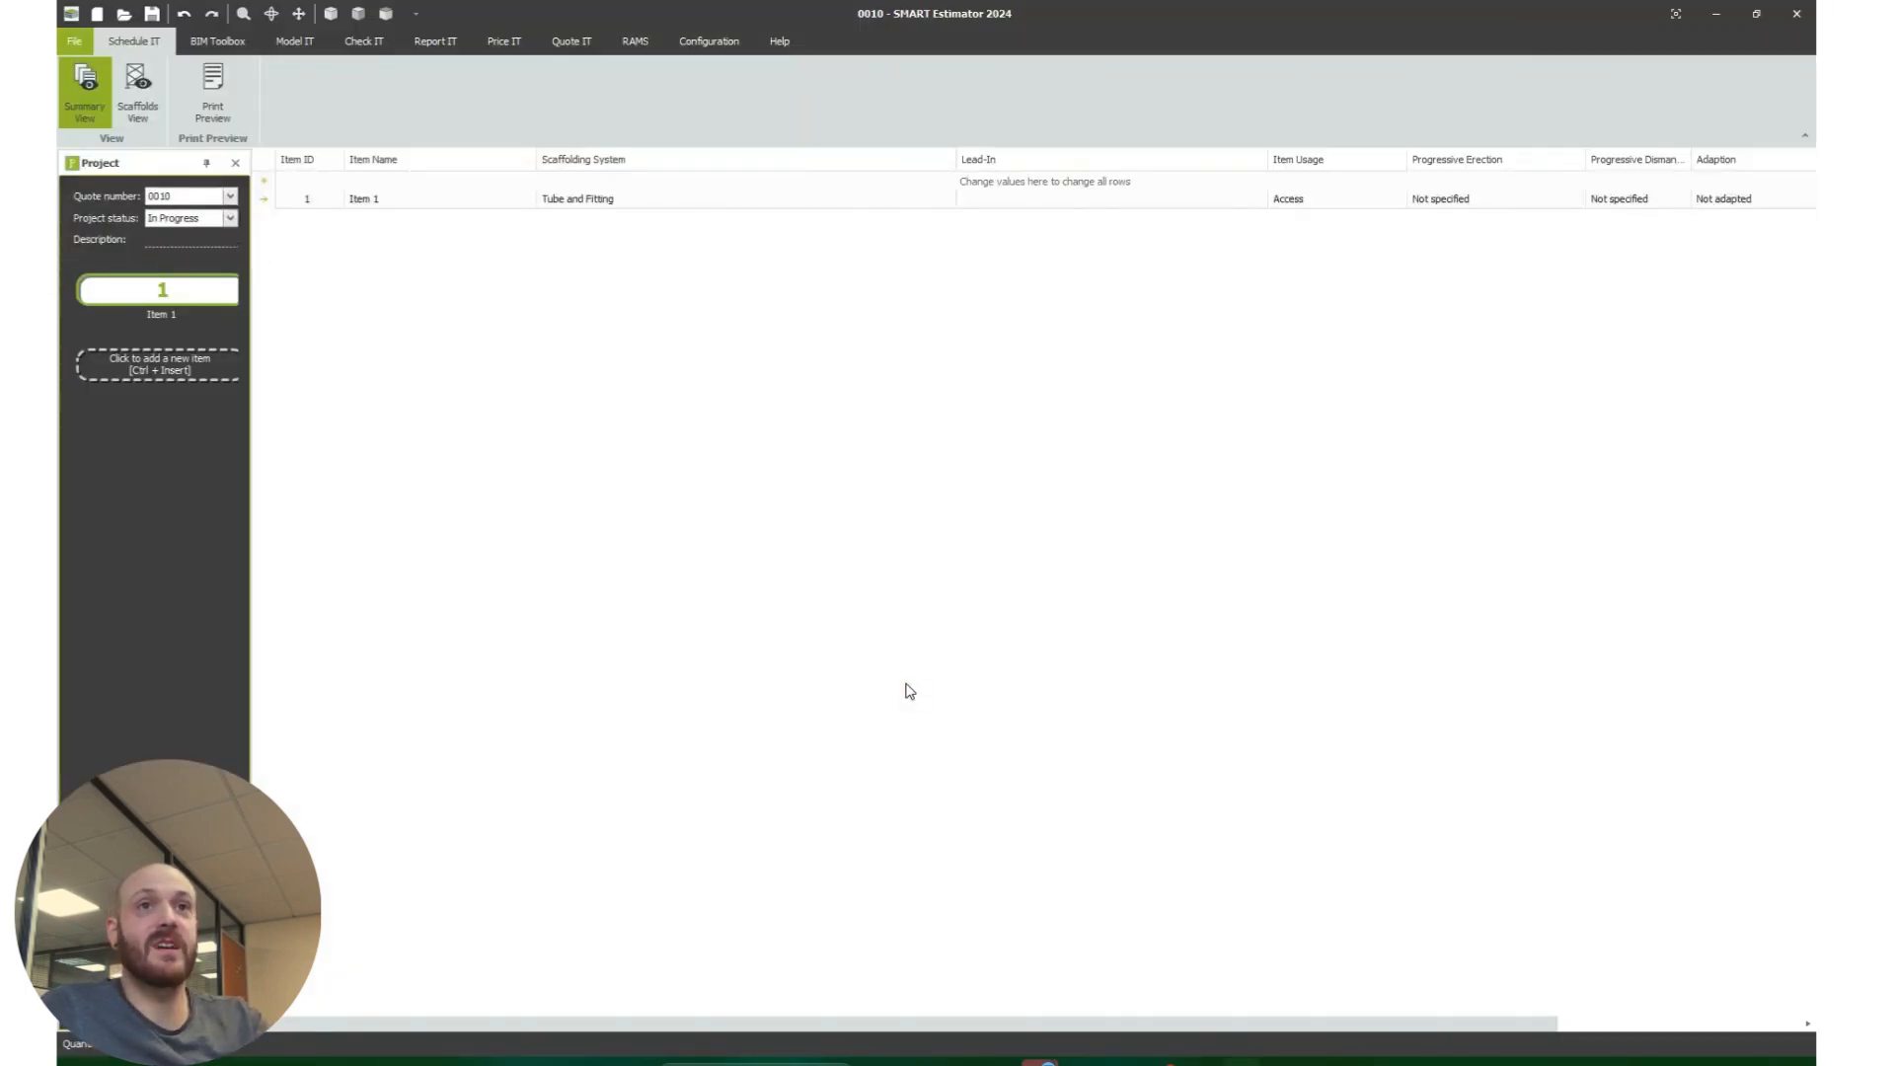
Step: Rename the project's first item as "plots 1,2 & 3"
{"action": "double_click", "coordinate": [187, 314]}
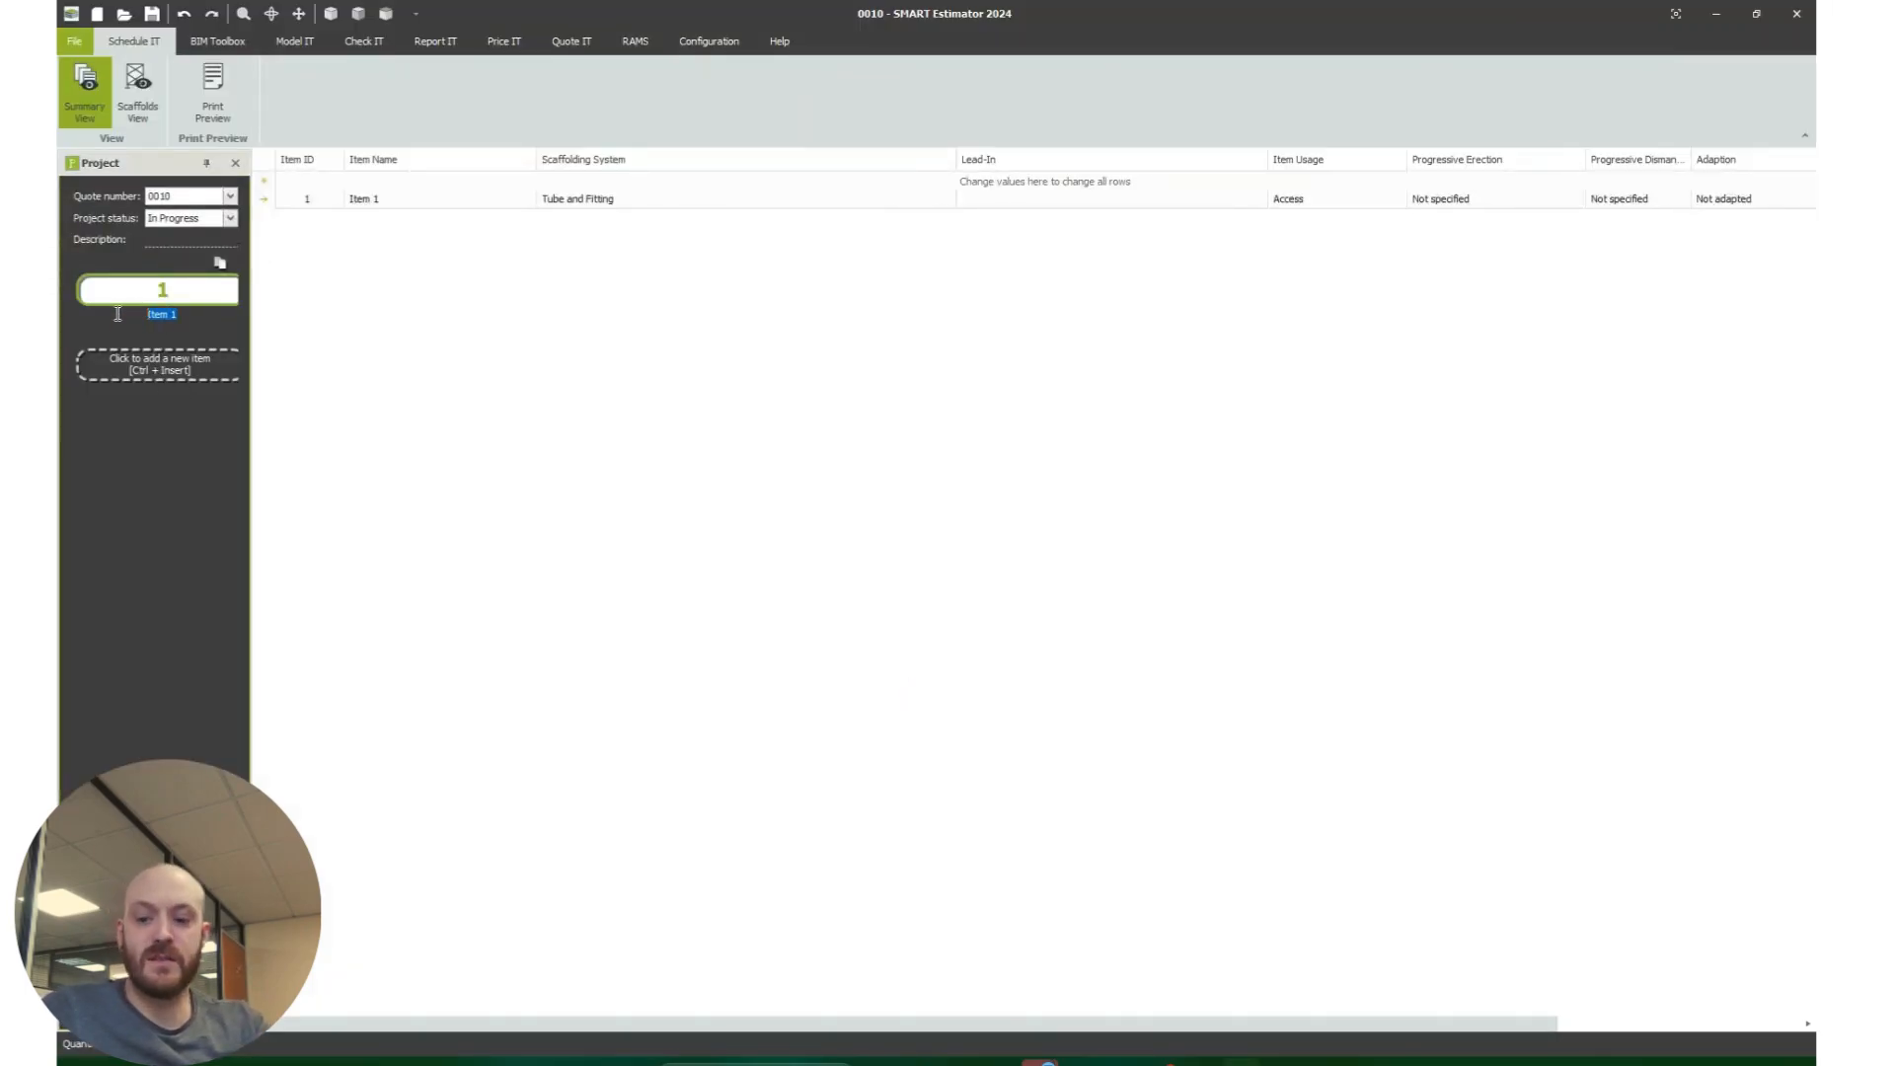
{"action": "type", "text": "plots 1,2 & 3"}
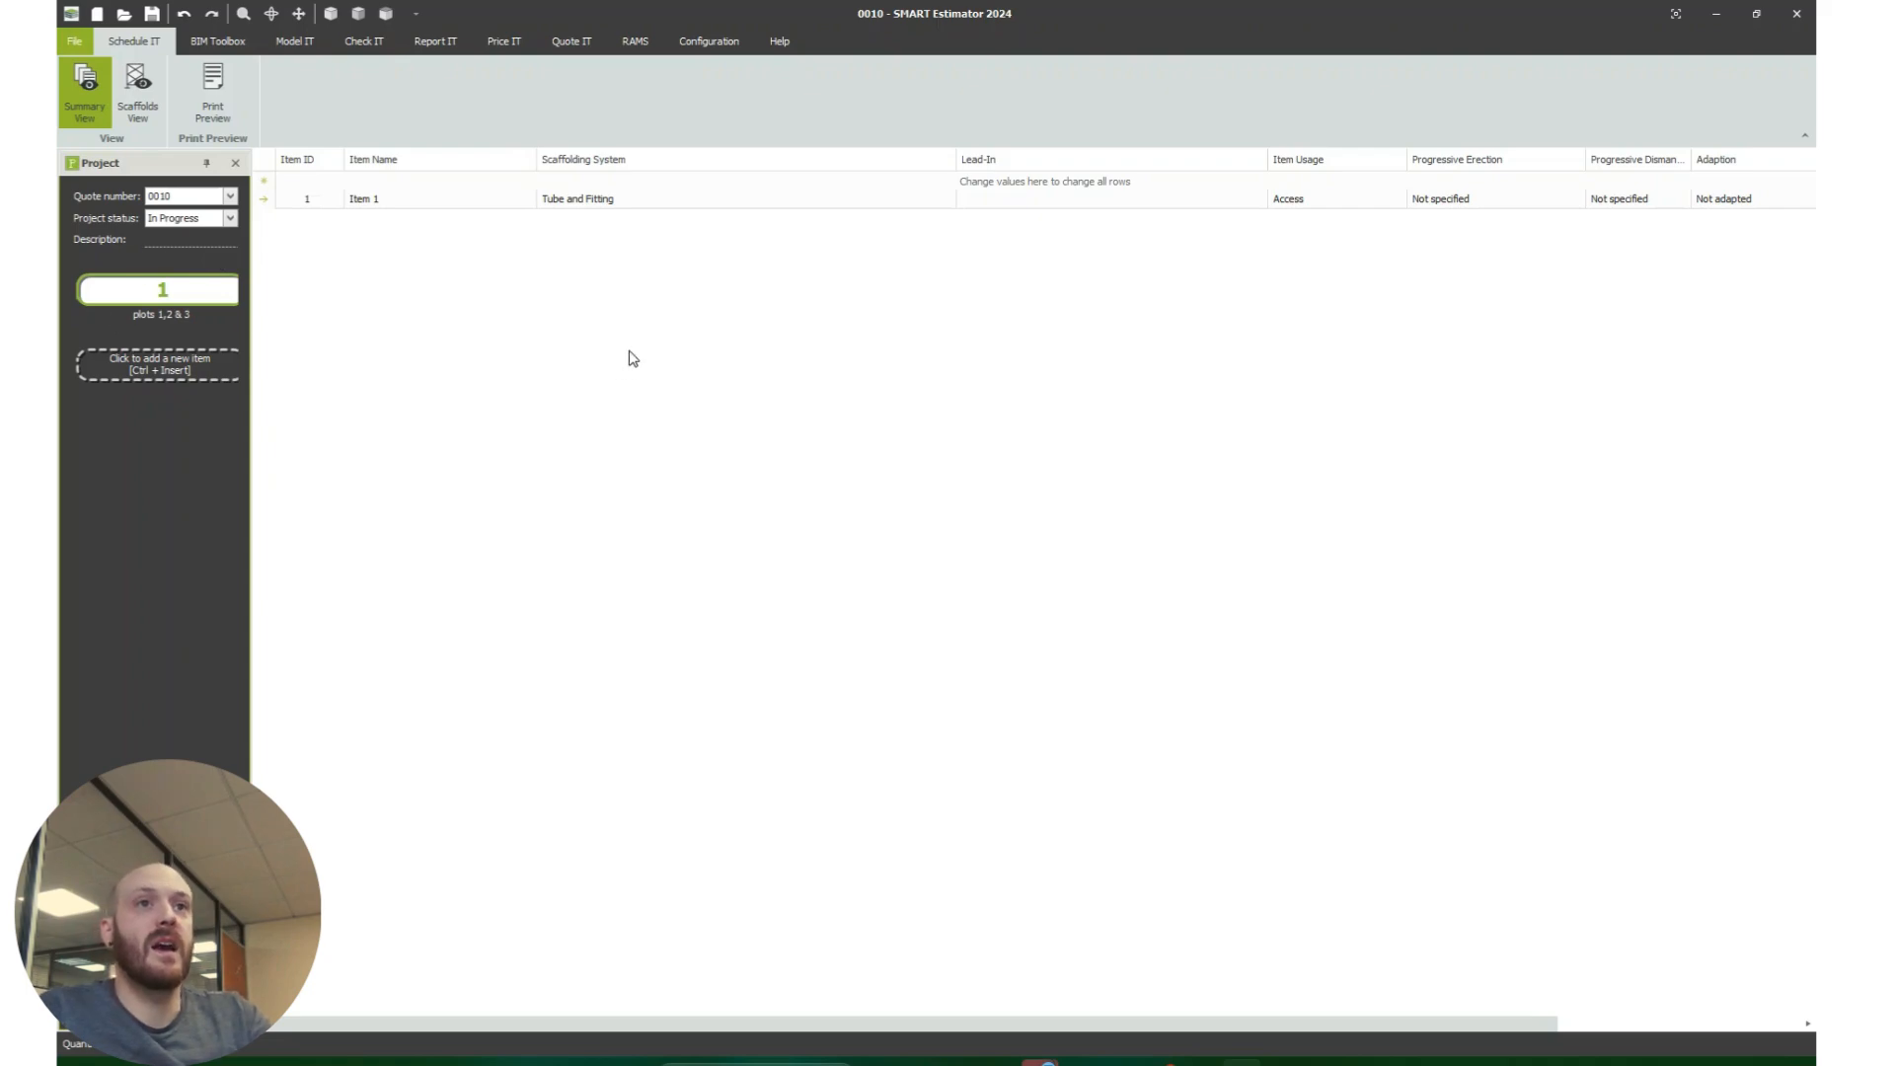
Step: Finish naming the item and add a four-sided independent scaffold to the model of plots 1,2 & 3
{"action": "left_click", "coordinate": [643, 345]}
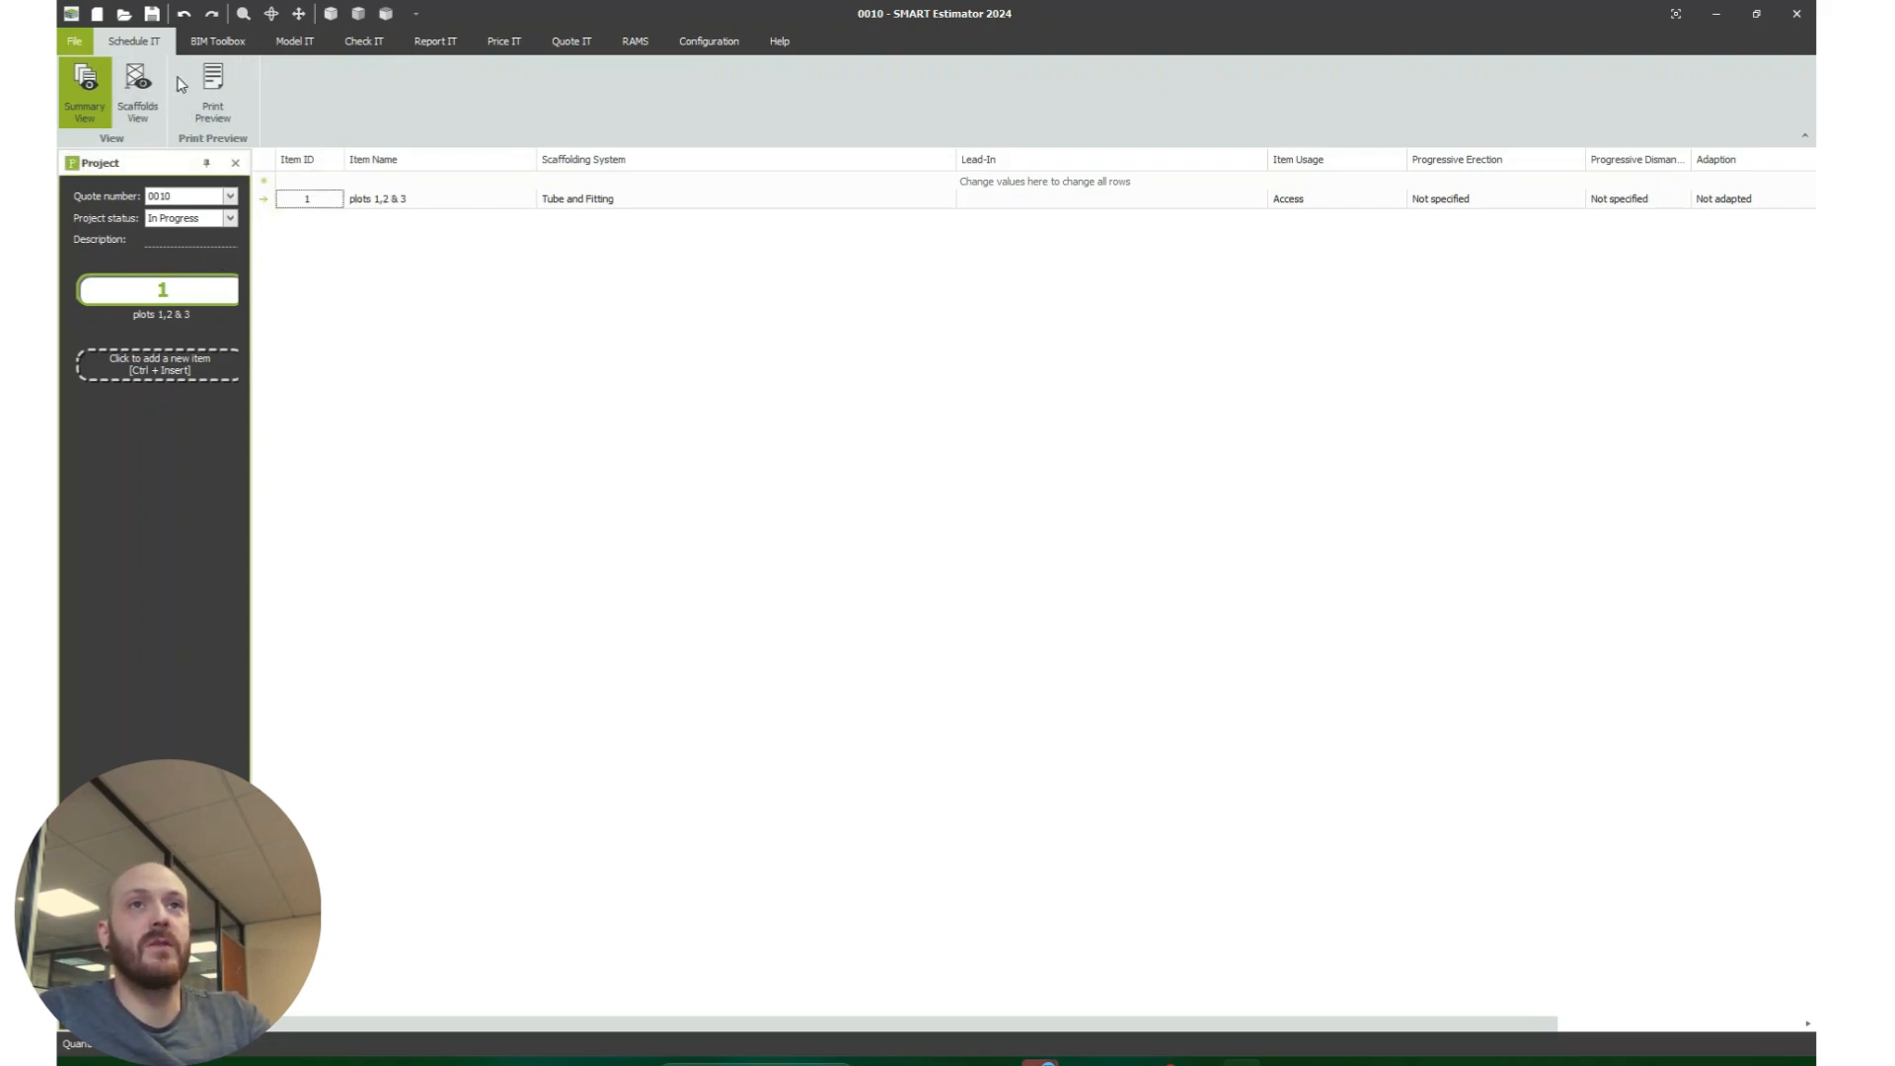
{"action": "left_click", "coordinate": [296, 42]}
{"action": "left_click", "coordinate": [479, 93]}
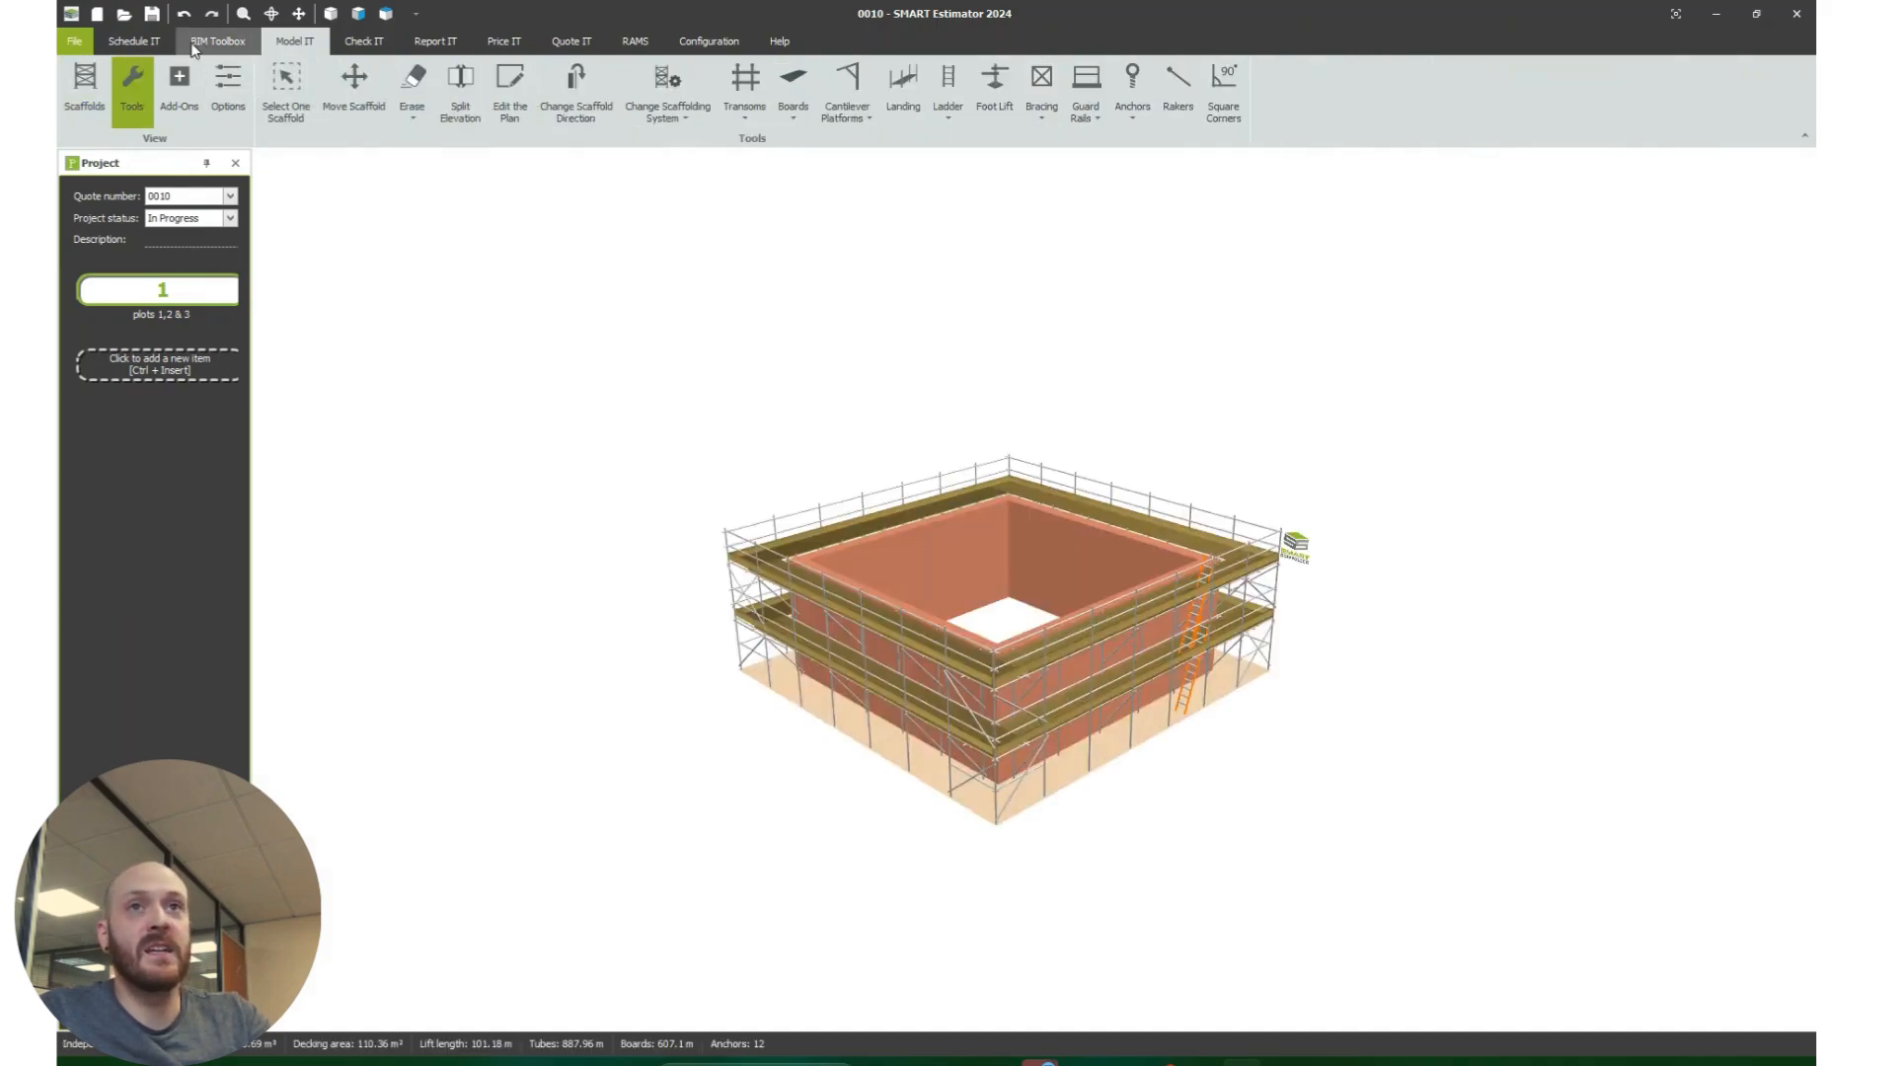
Step: In the schedule's scaffold list, rename the independent scaffold of plots 1,2 & 3 as "exenternal eleavtions plot 1"
{"action": "left_click", "coordinate": [154, 43]}
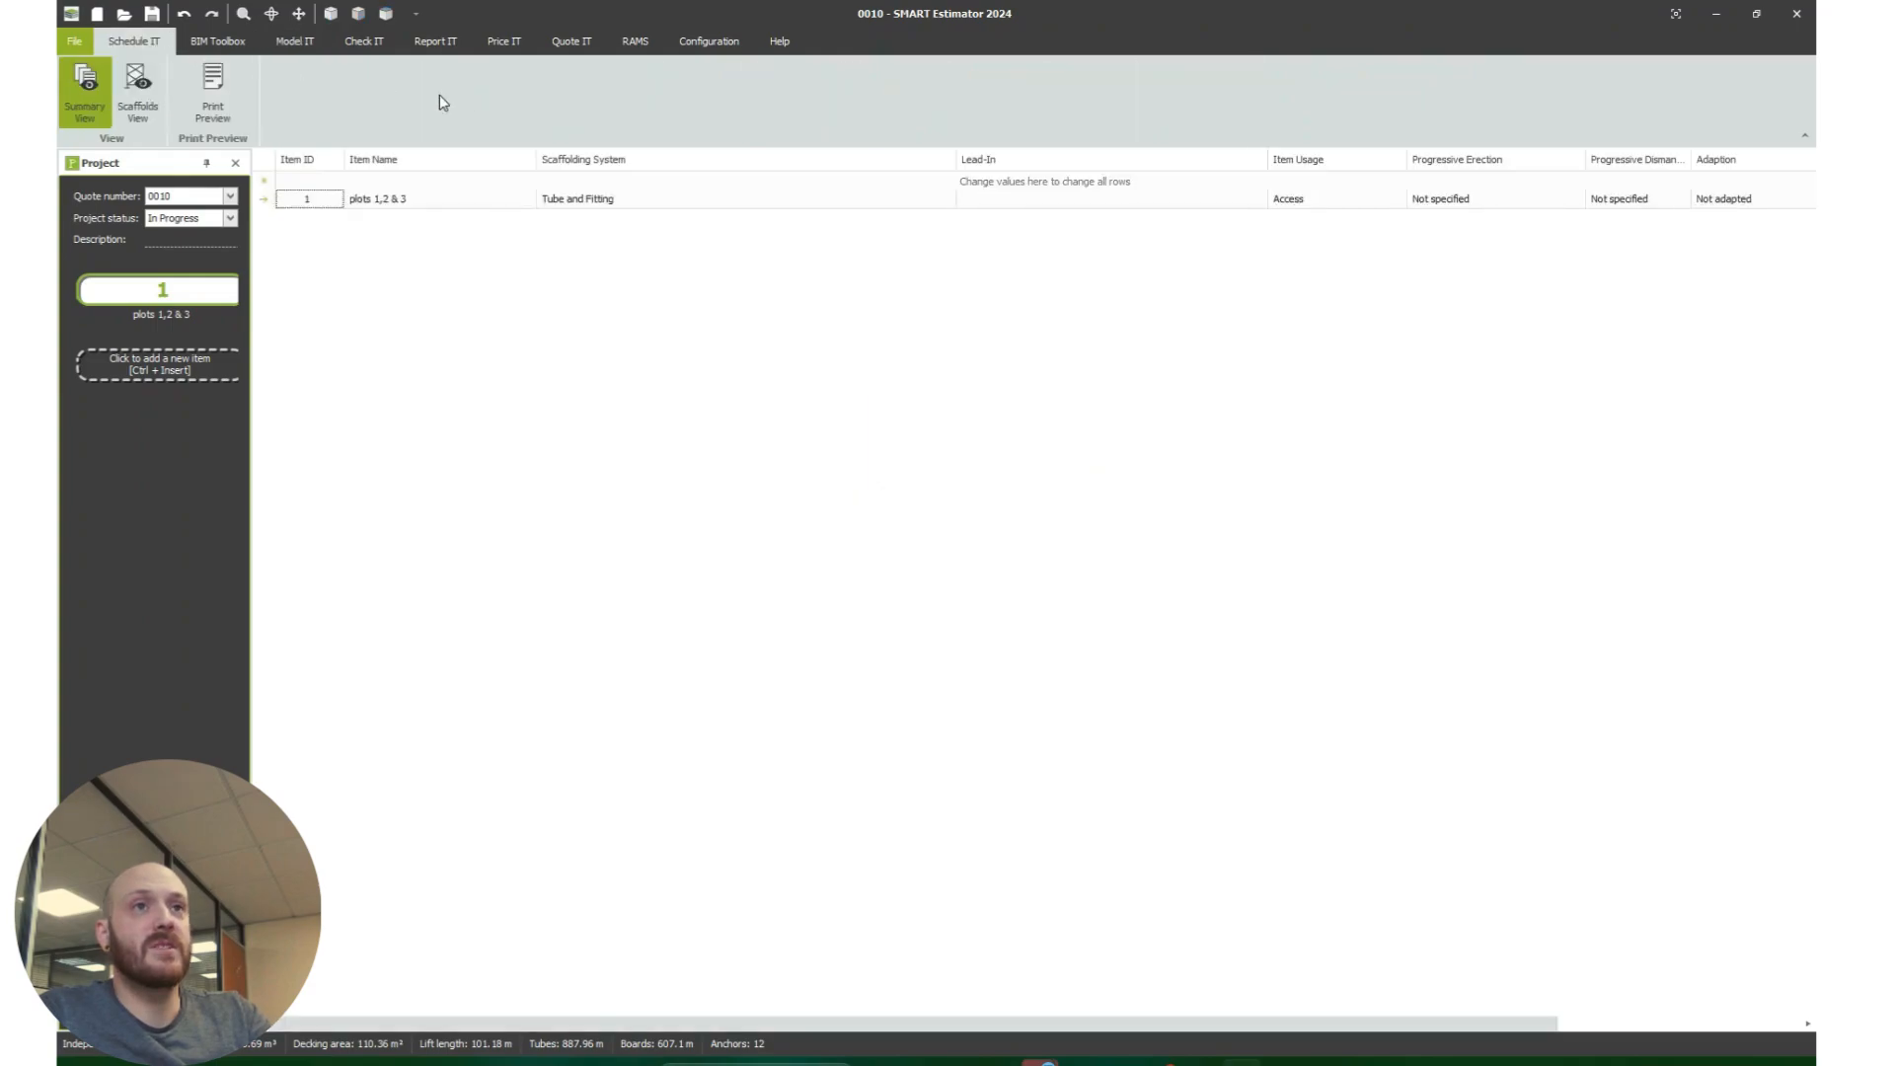
{"action": "left_click", "coordinate": [143, 89]}
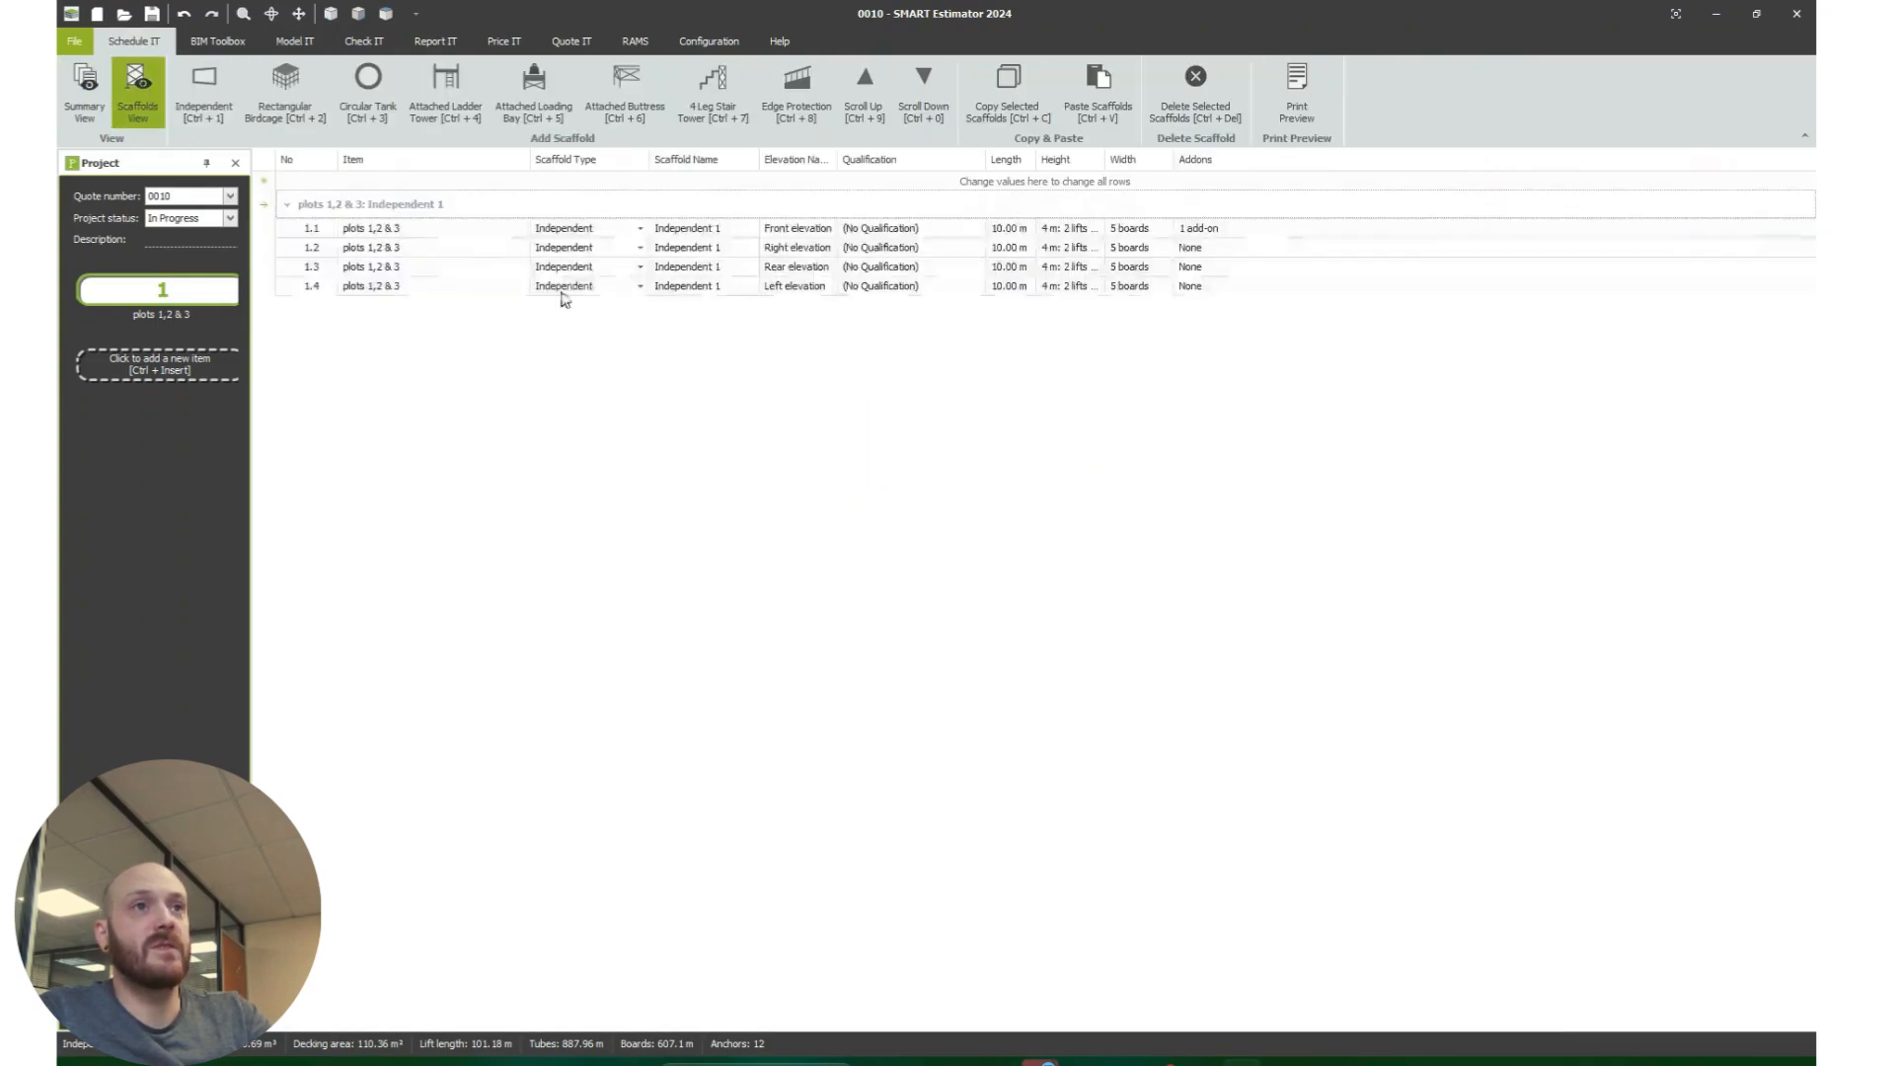
{"action": "left_click", "coordinate": [702, 229]}
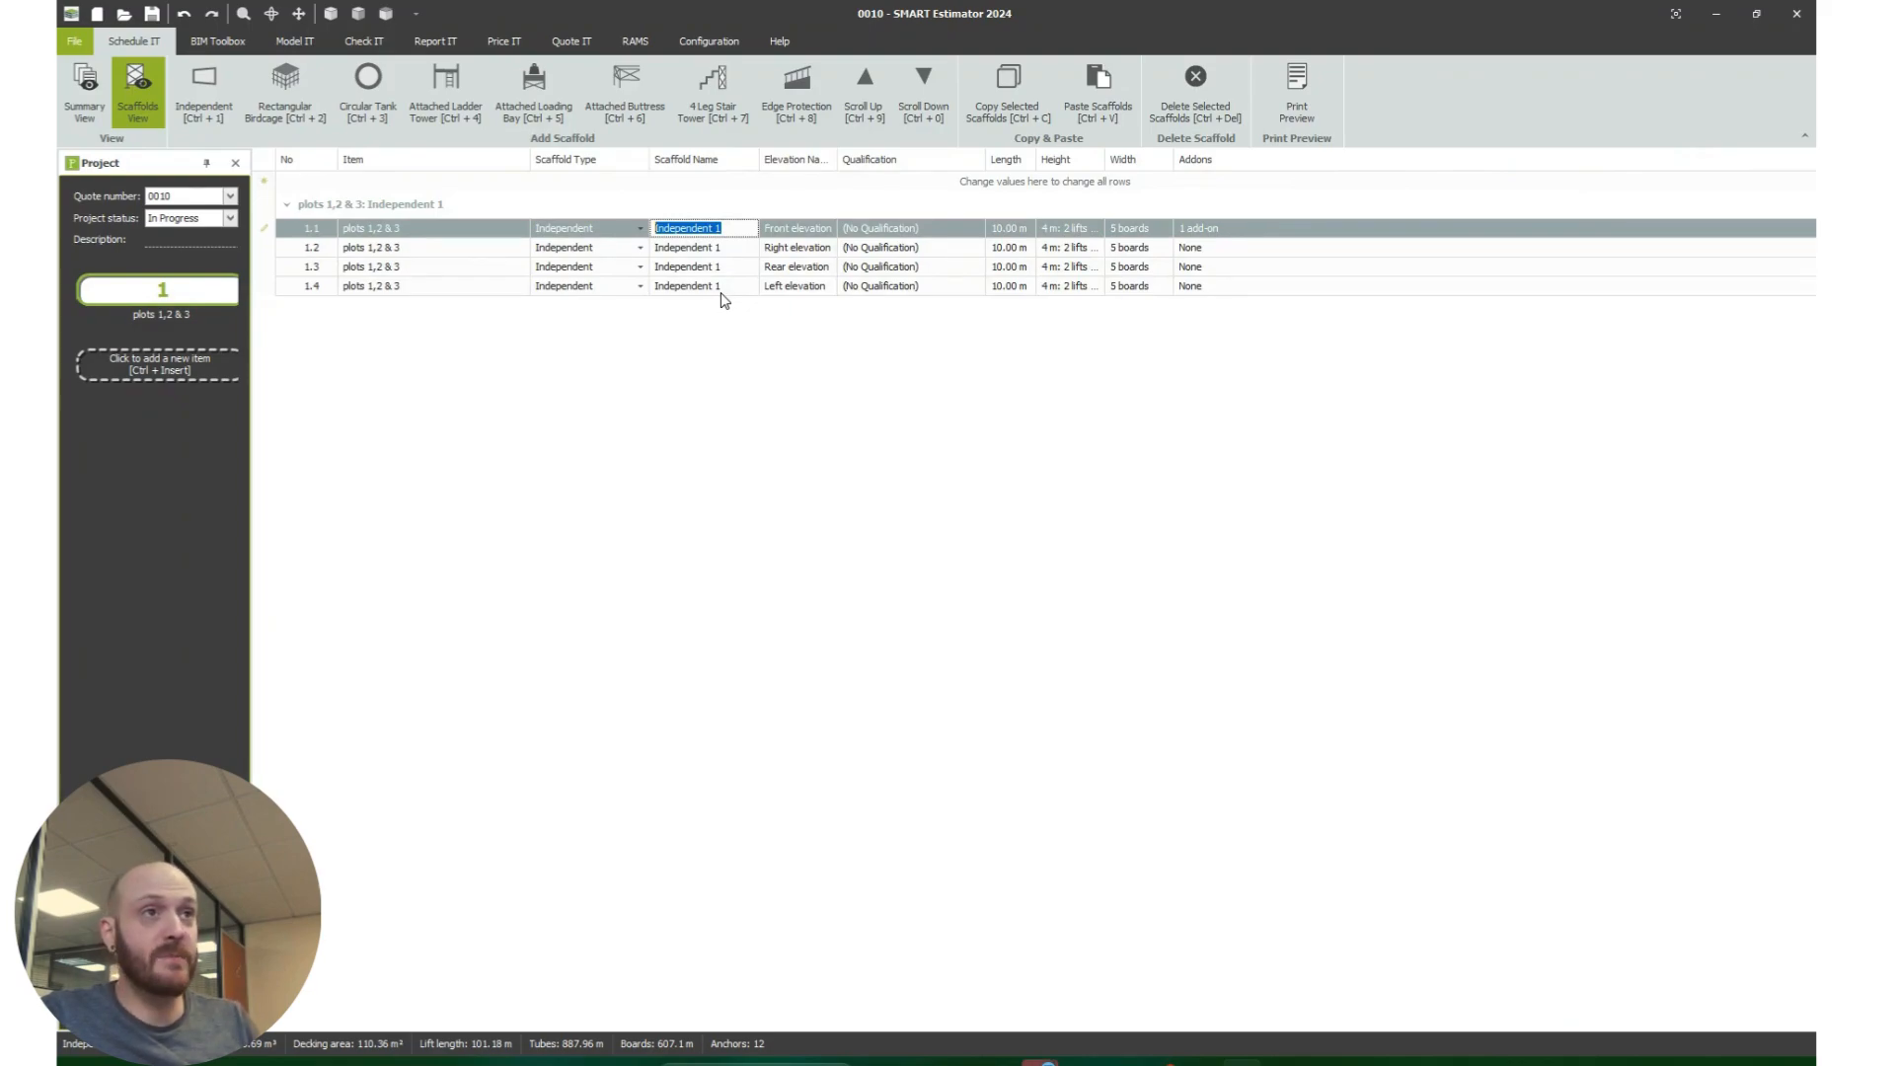
{"action": "type", "text": "e"}
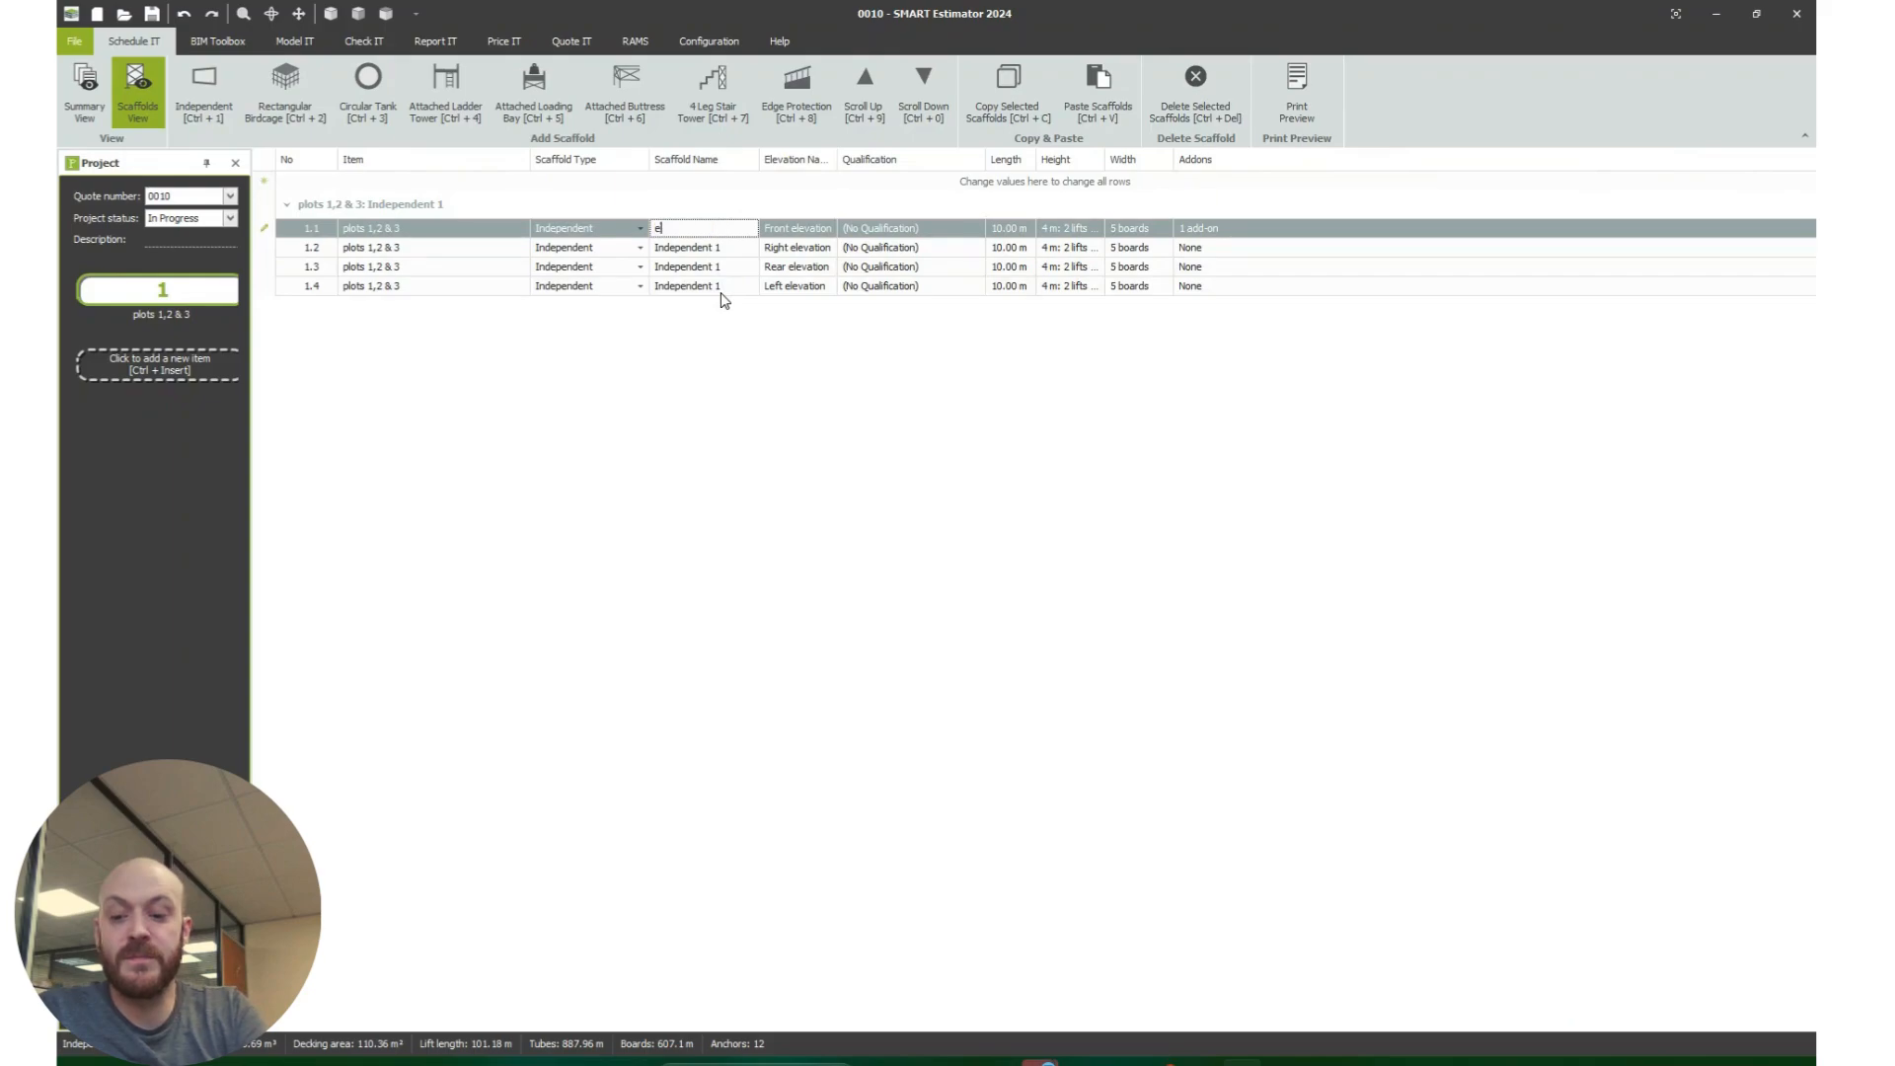
{"action": "type", "text": "xentern"}
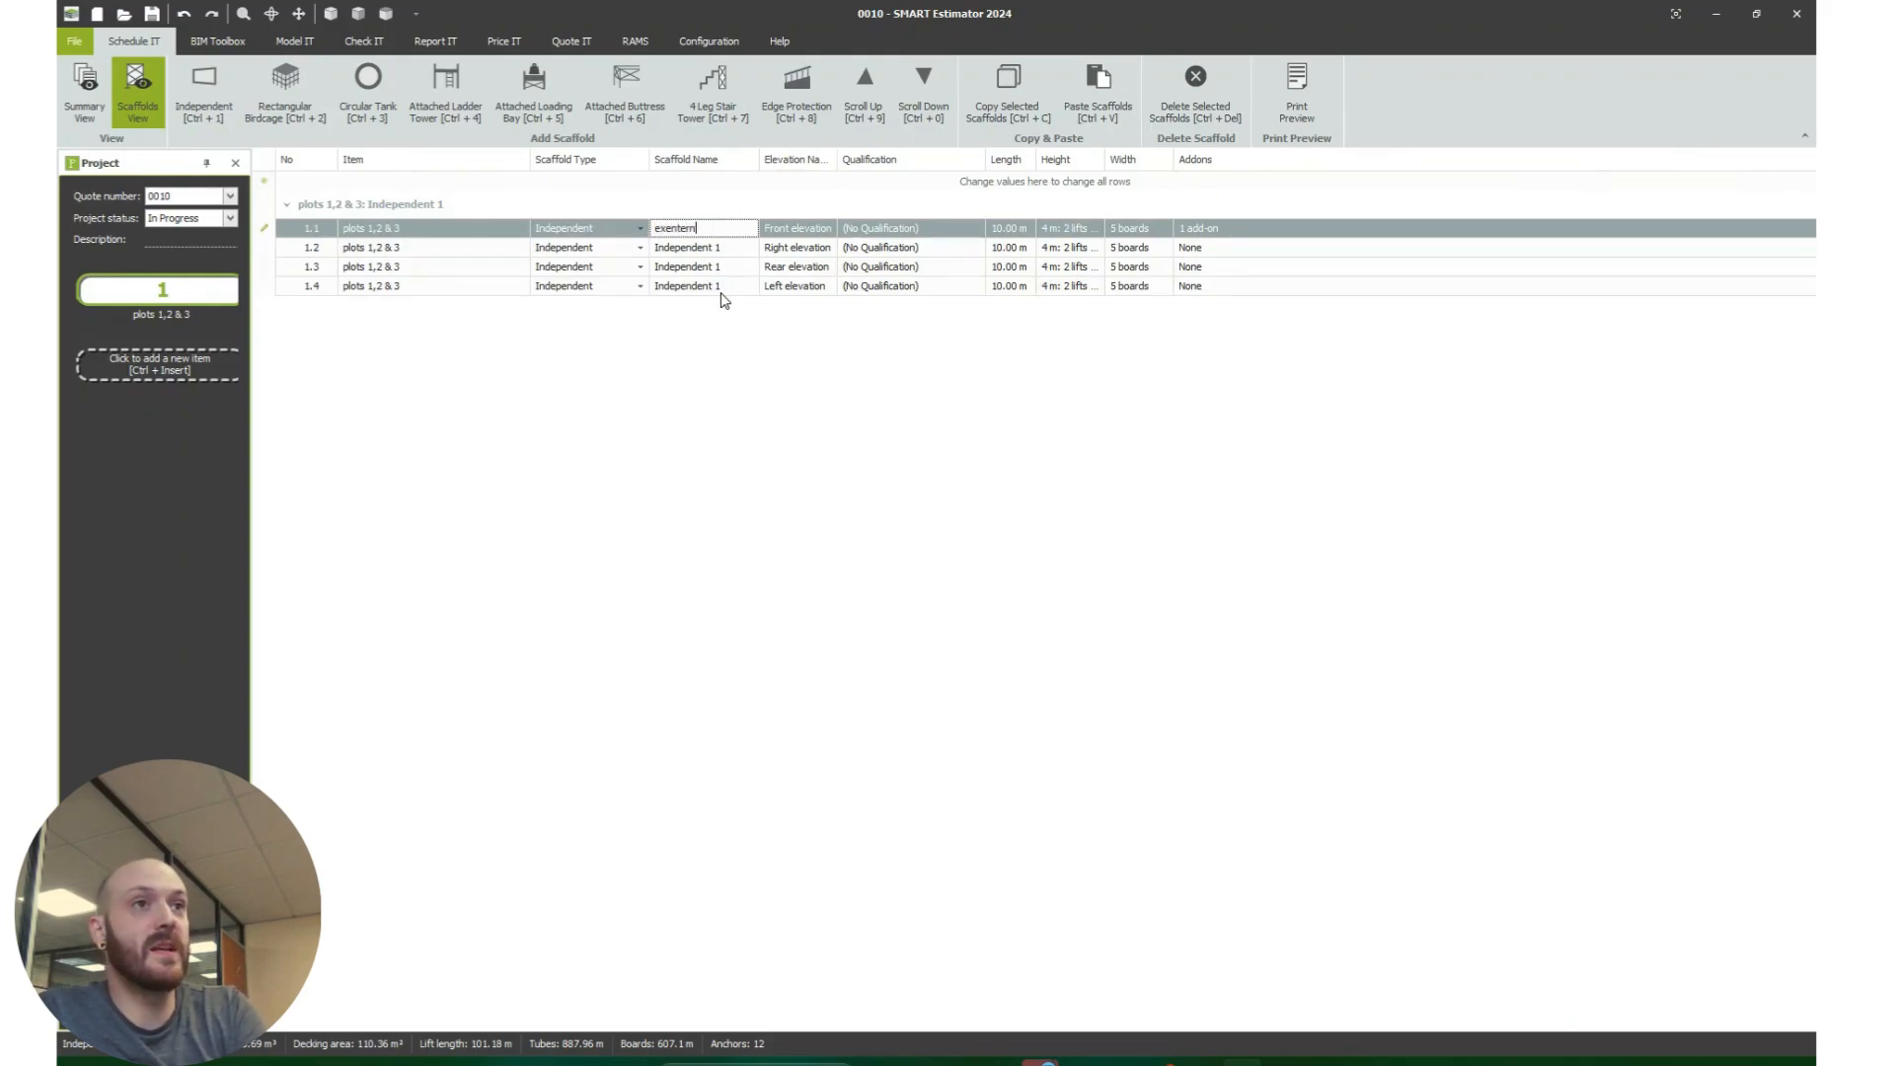
{"action": "type", "text": "al eleavt"}
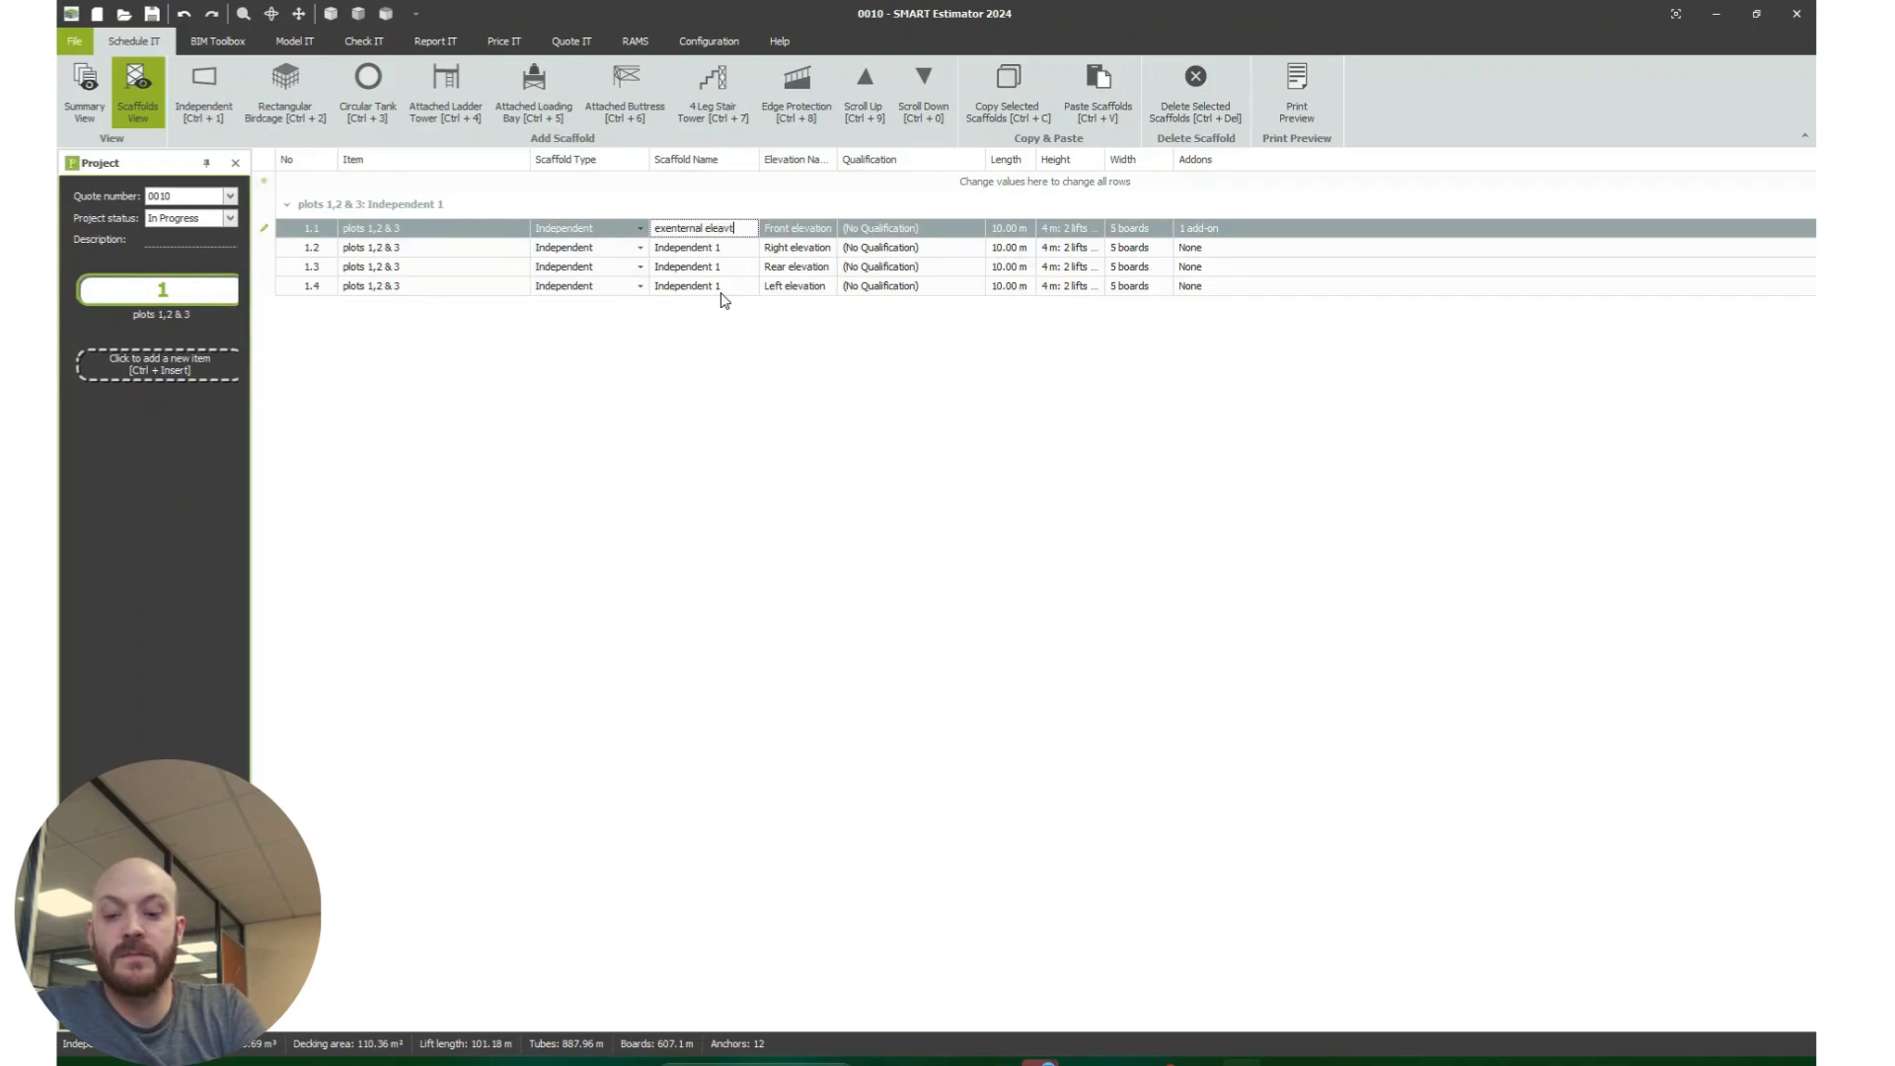
{"action": "type", "text": "ions plot 1"}
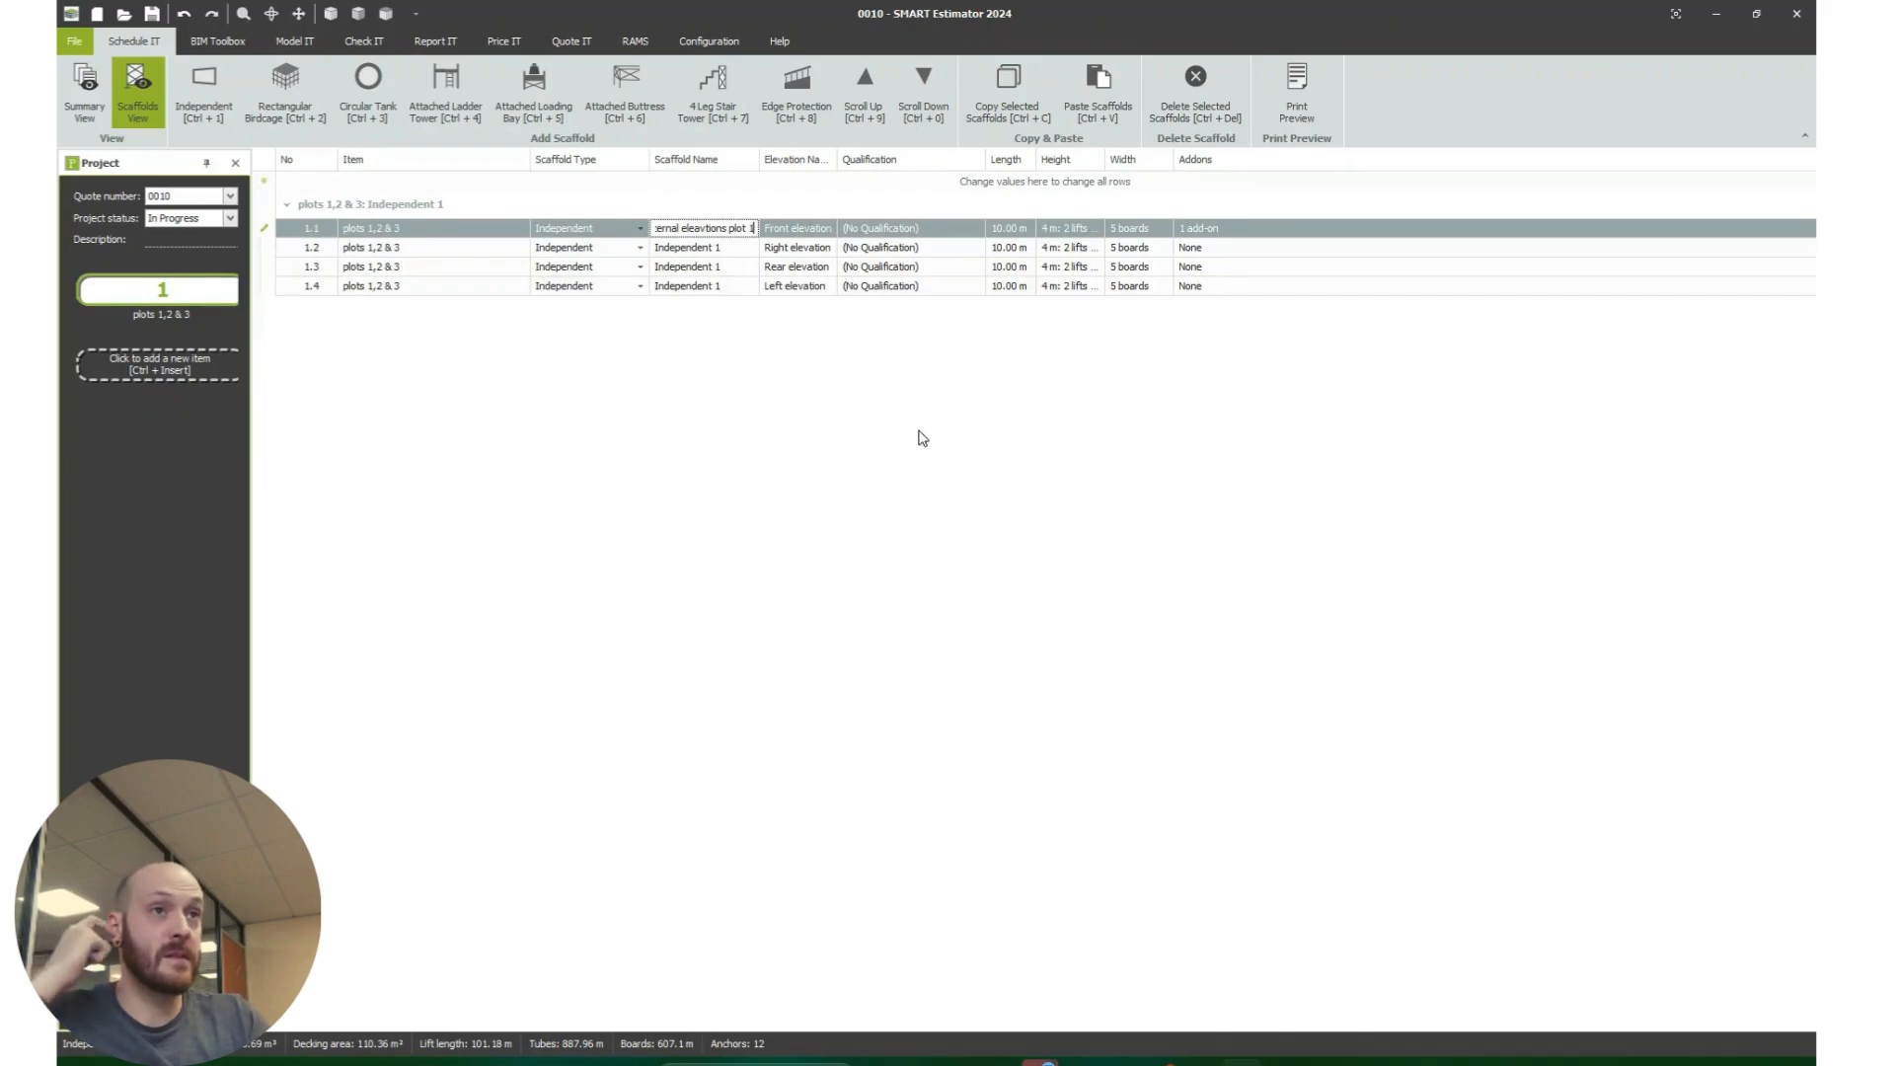
{"action": "key", "text": "Return"}
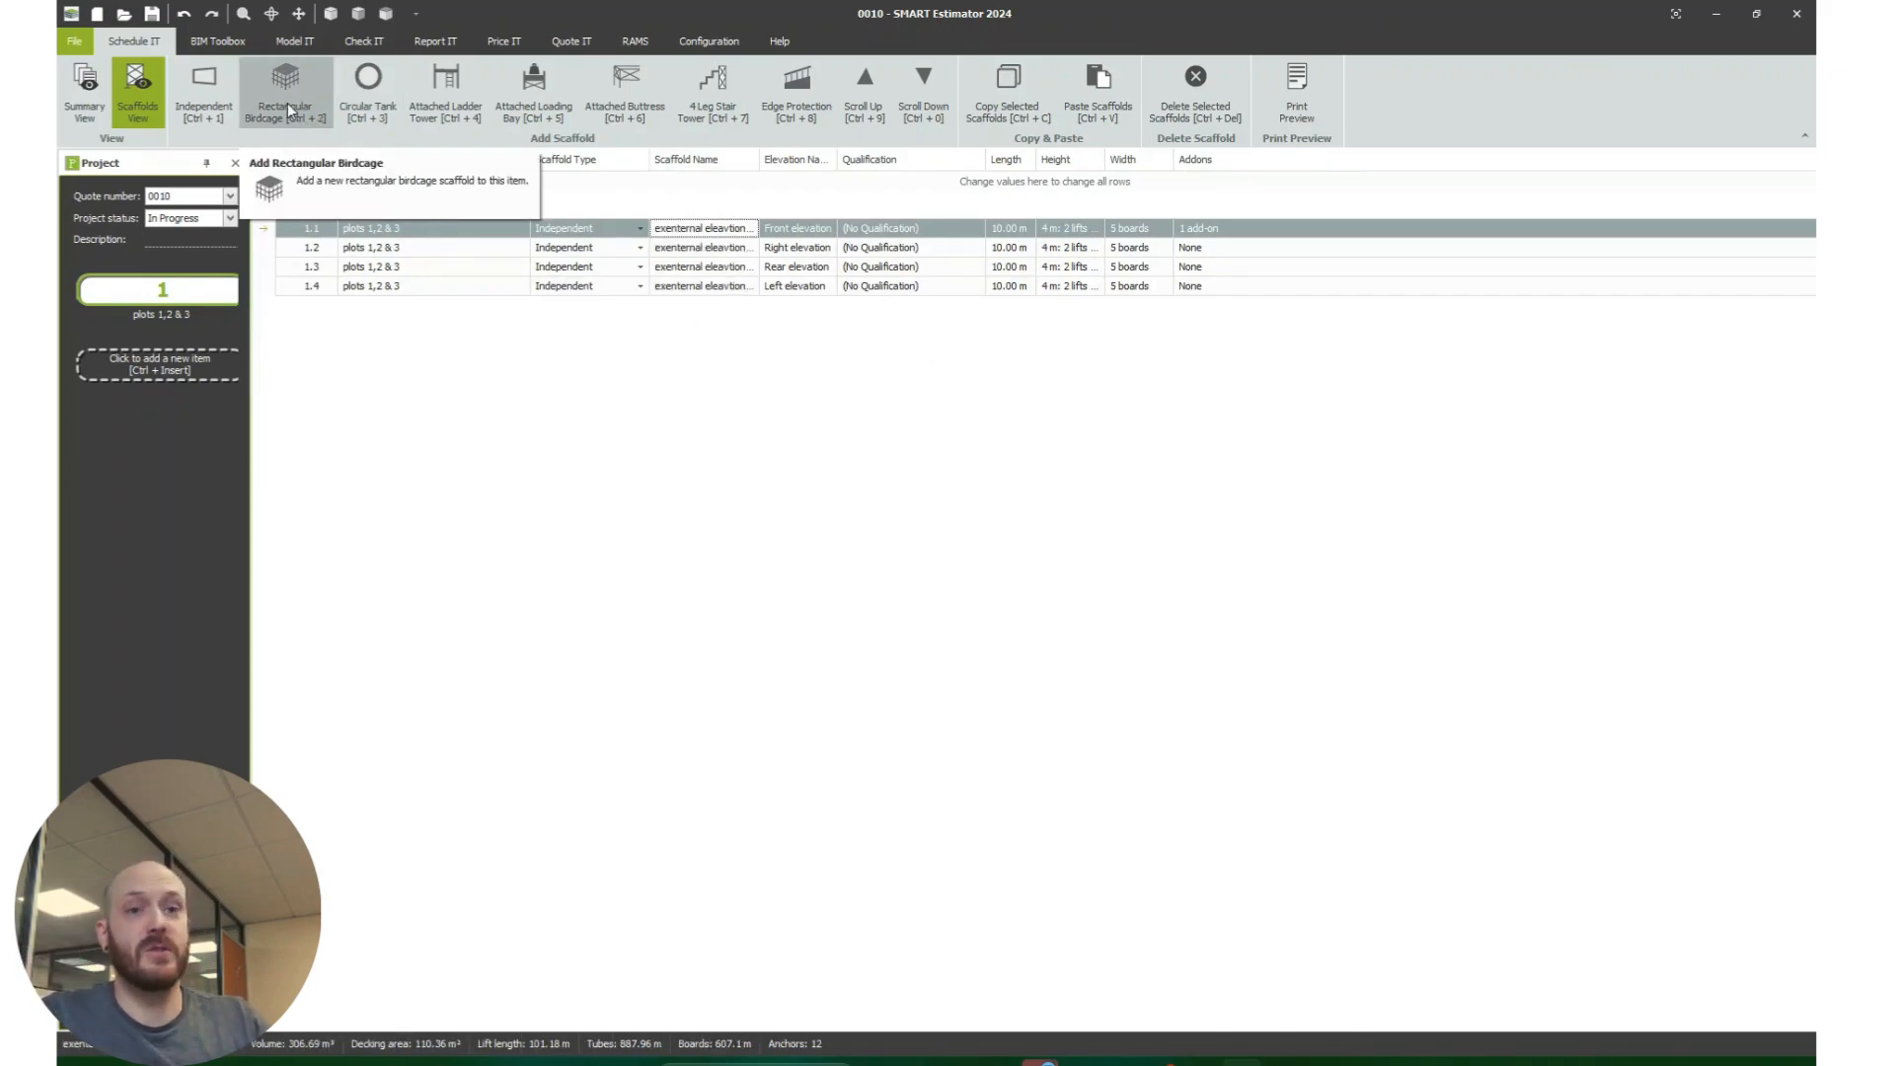